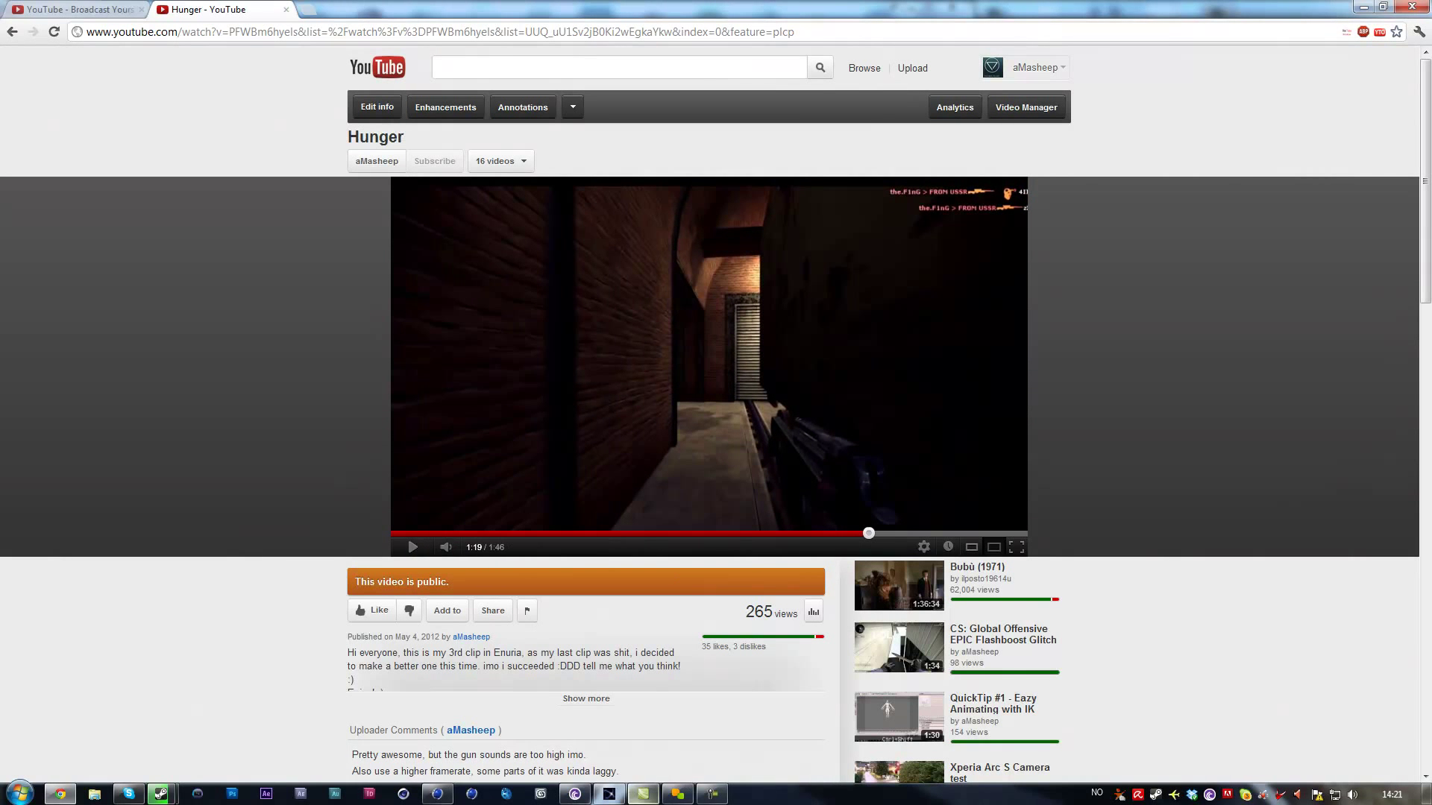
Switch to endorphin and delete the default Character01 from the scene
click(610, 795)
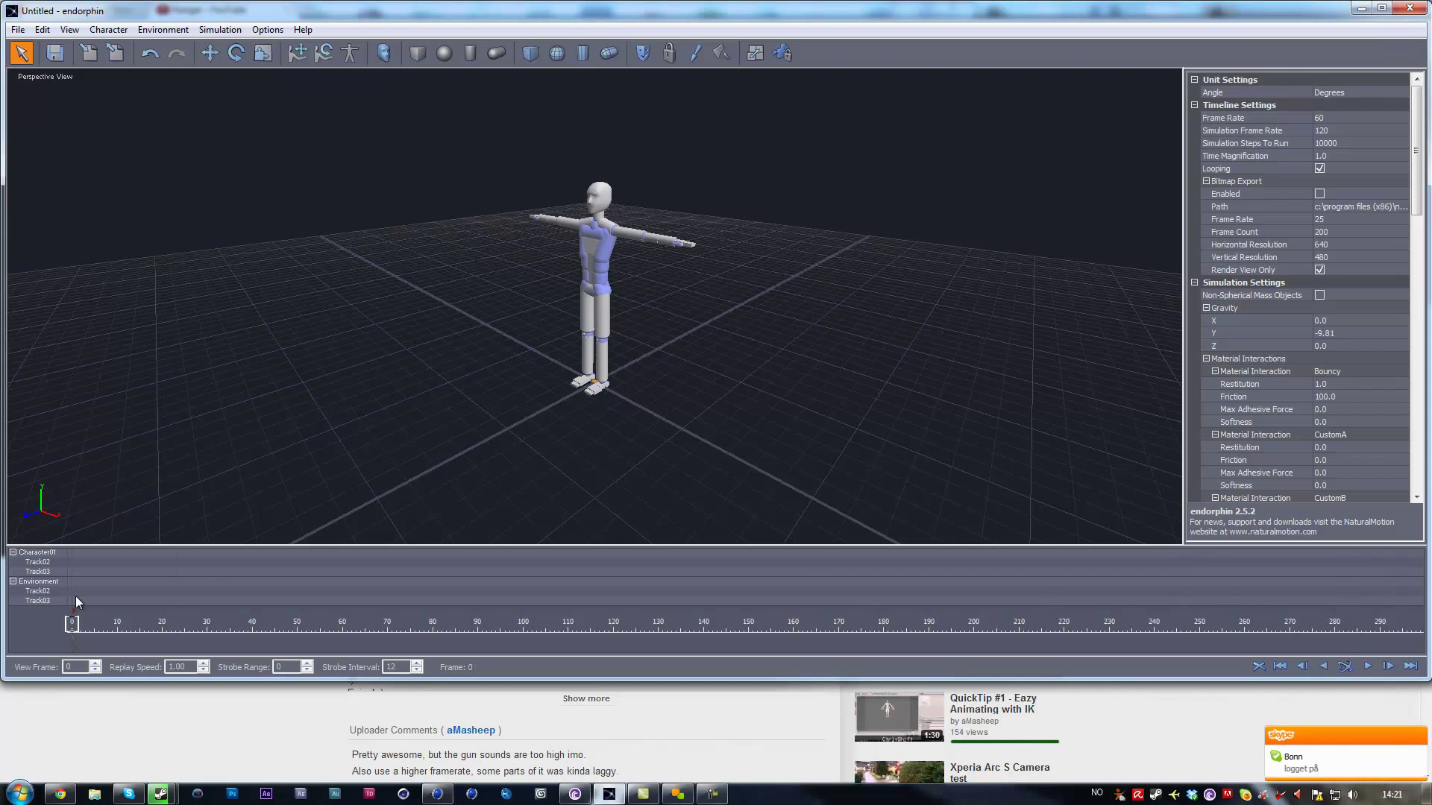
click(47, 563)
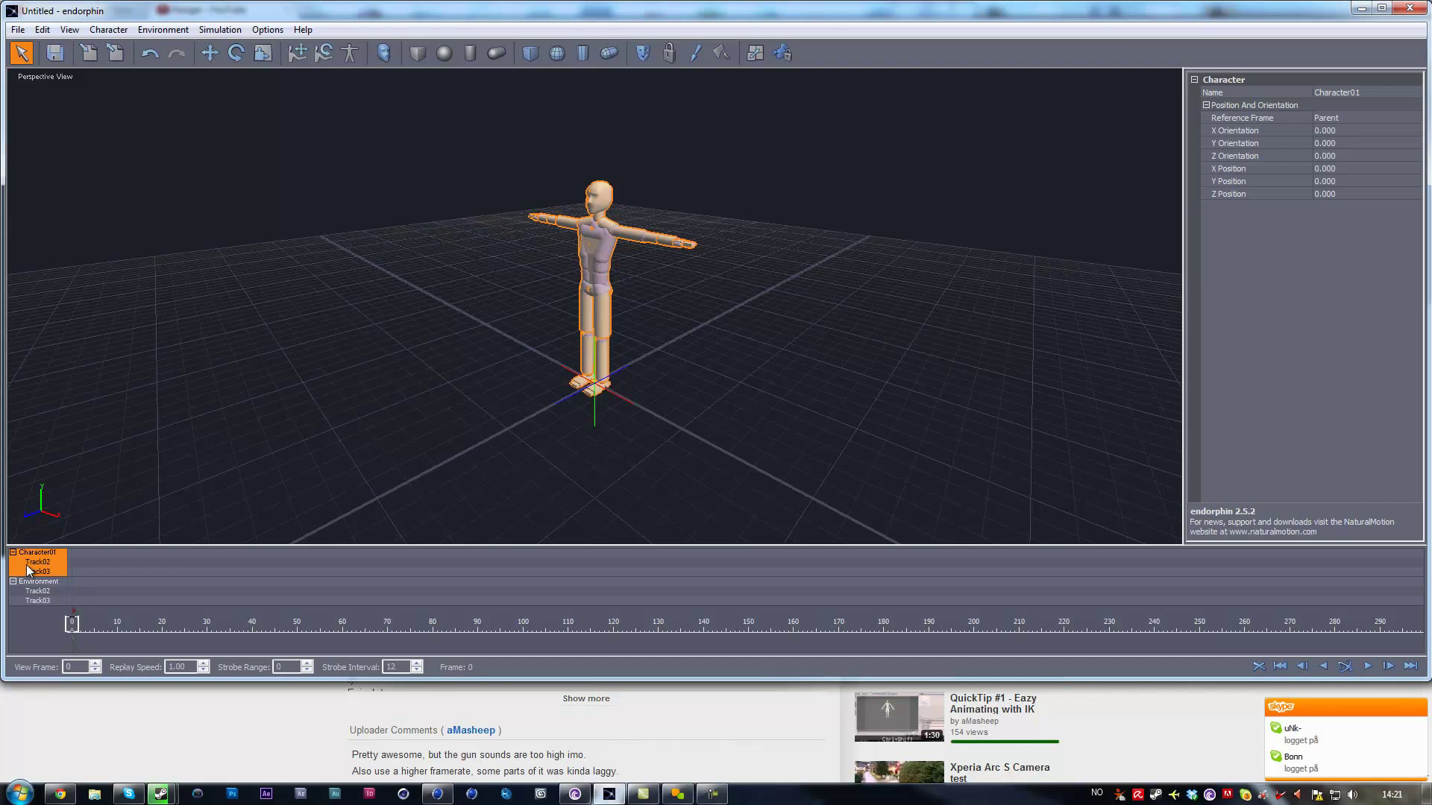
right_click(33, 558)
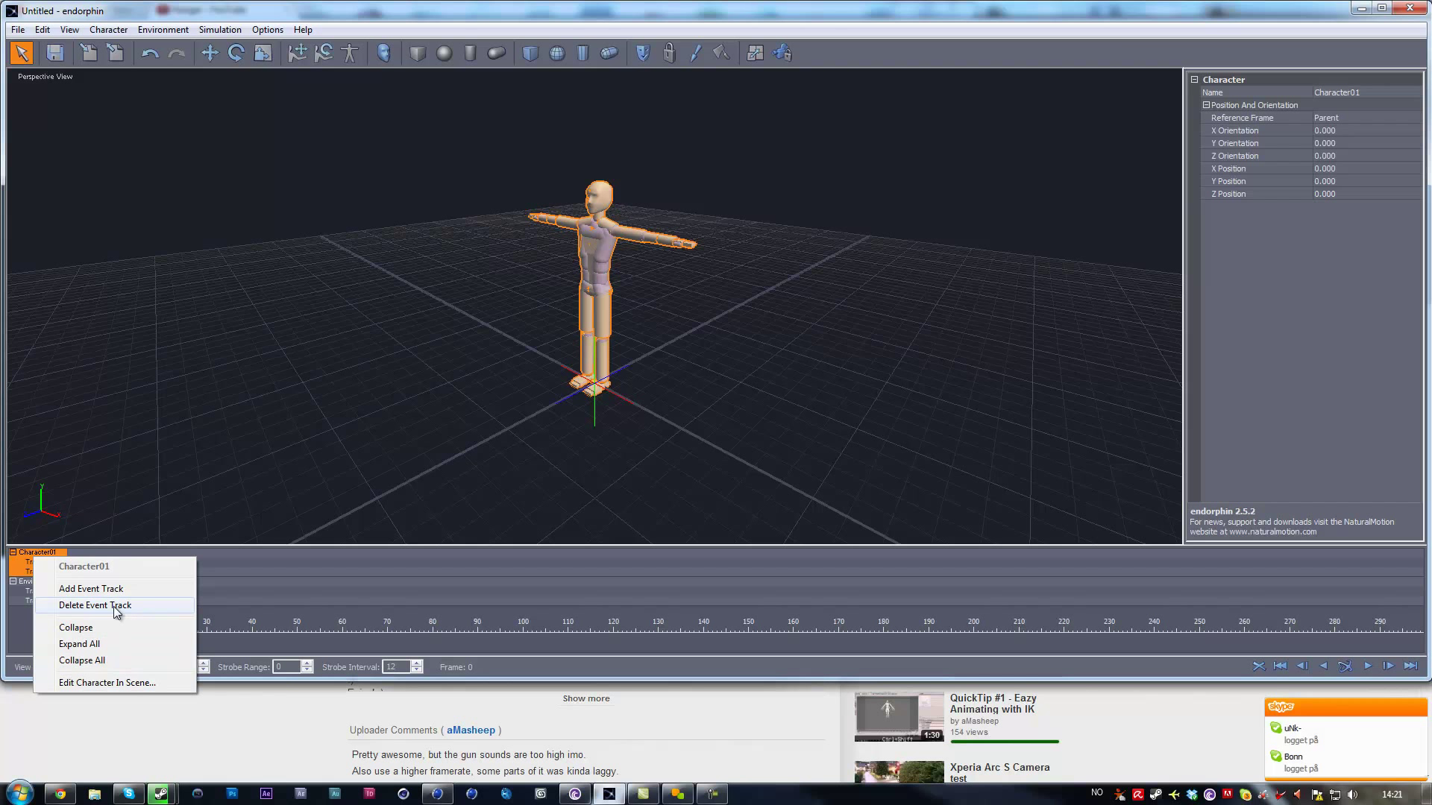
click(21, 568)
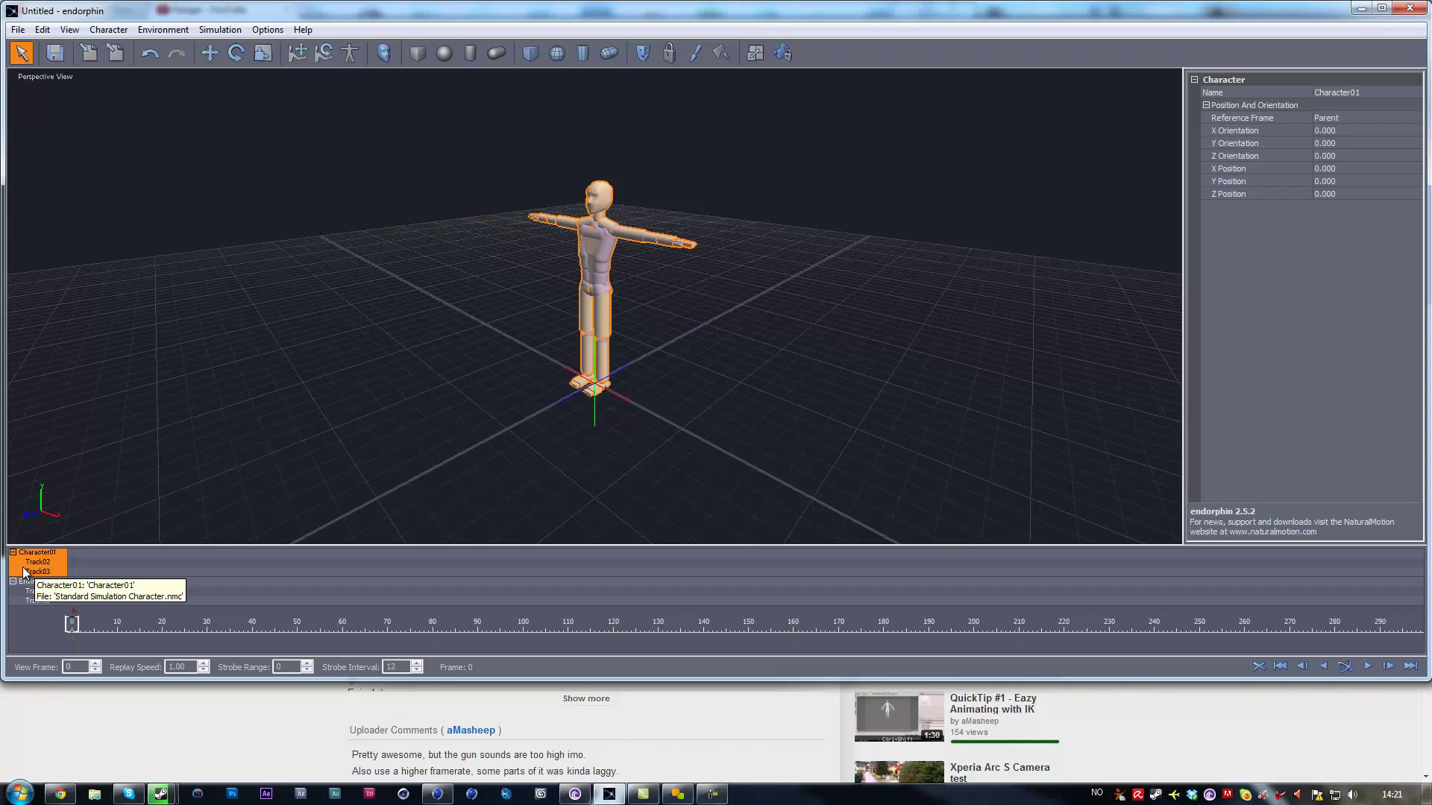
key(Delete)
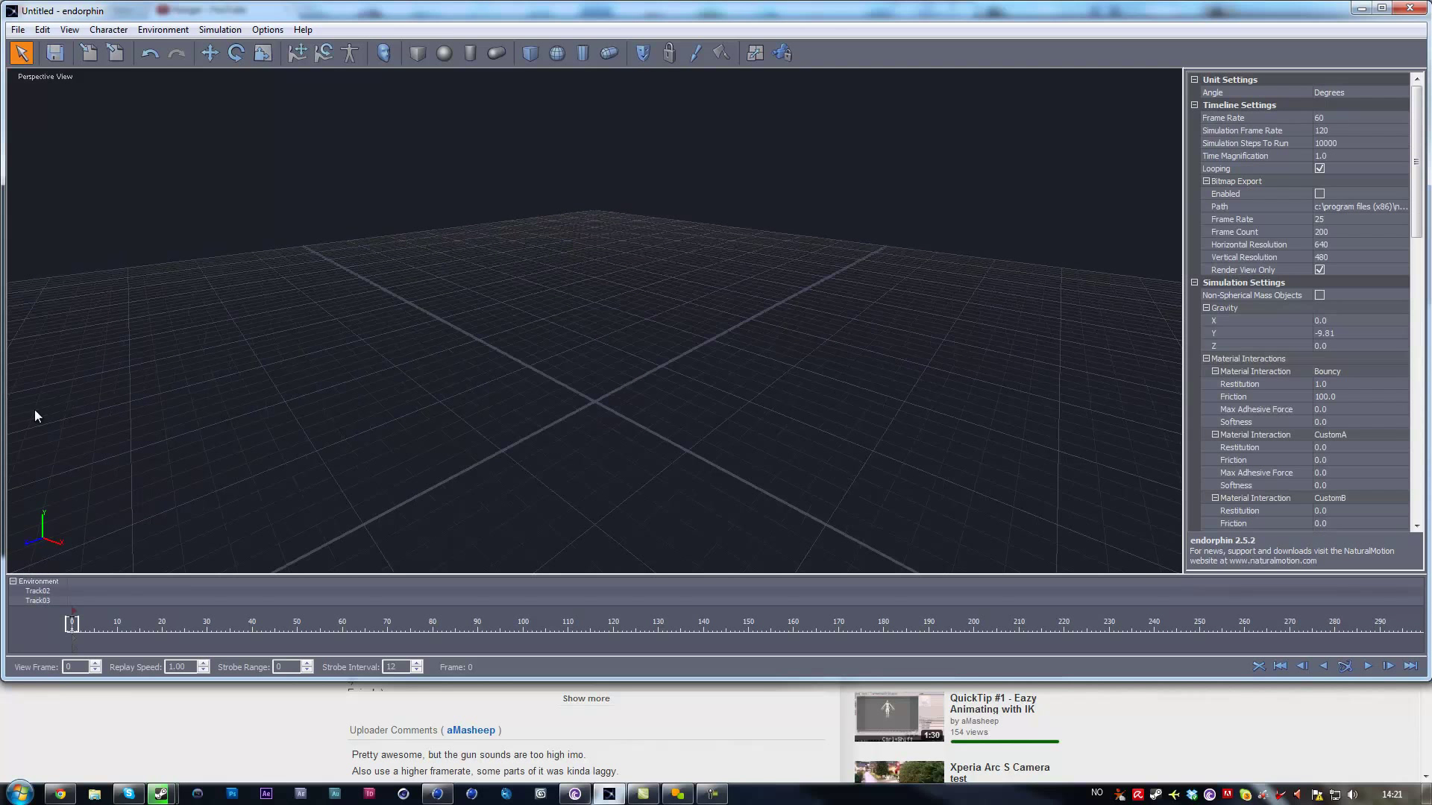
Add the Audiomotion2 character to the scene
click(103, 27)
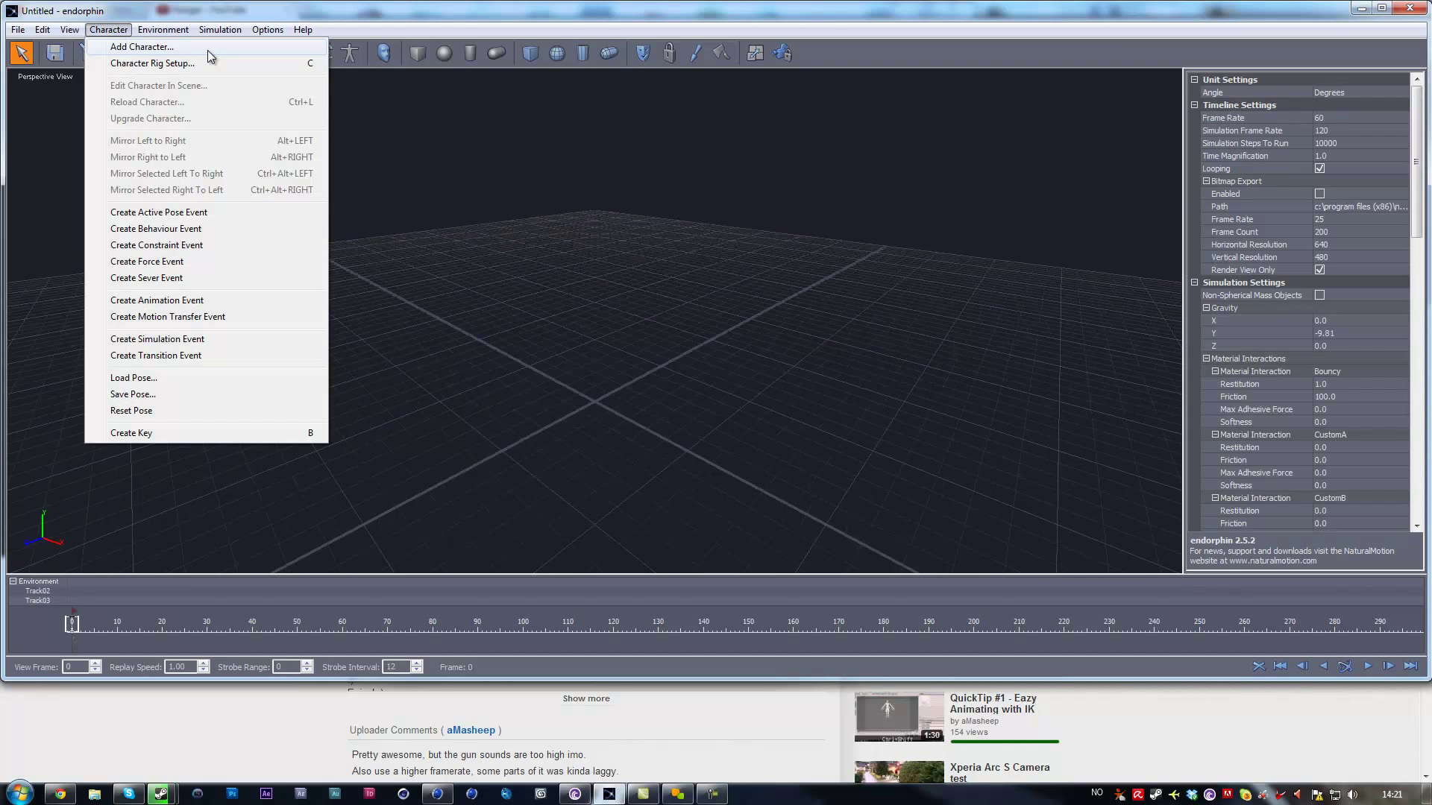
click(141, 47)
click(627, 266)
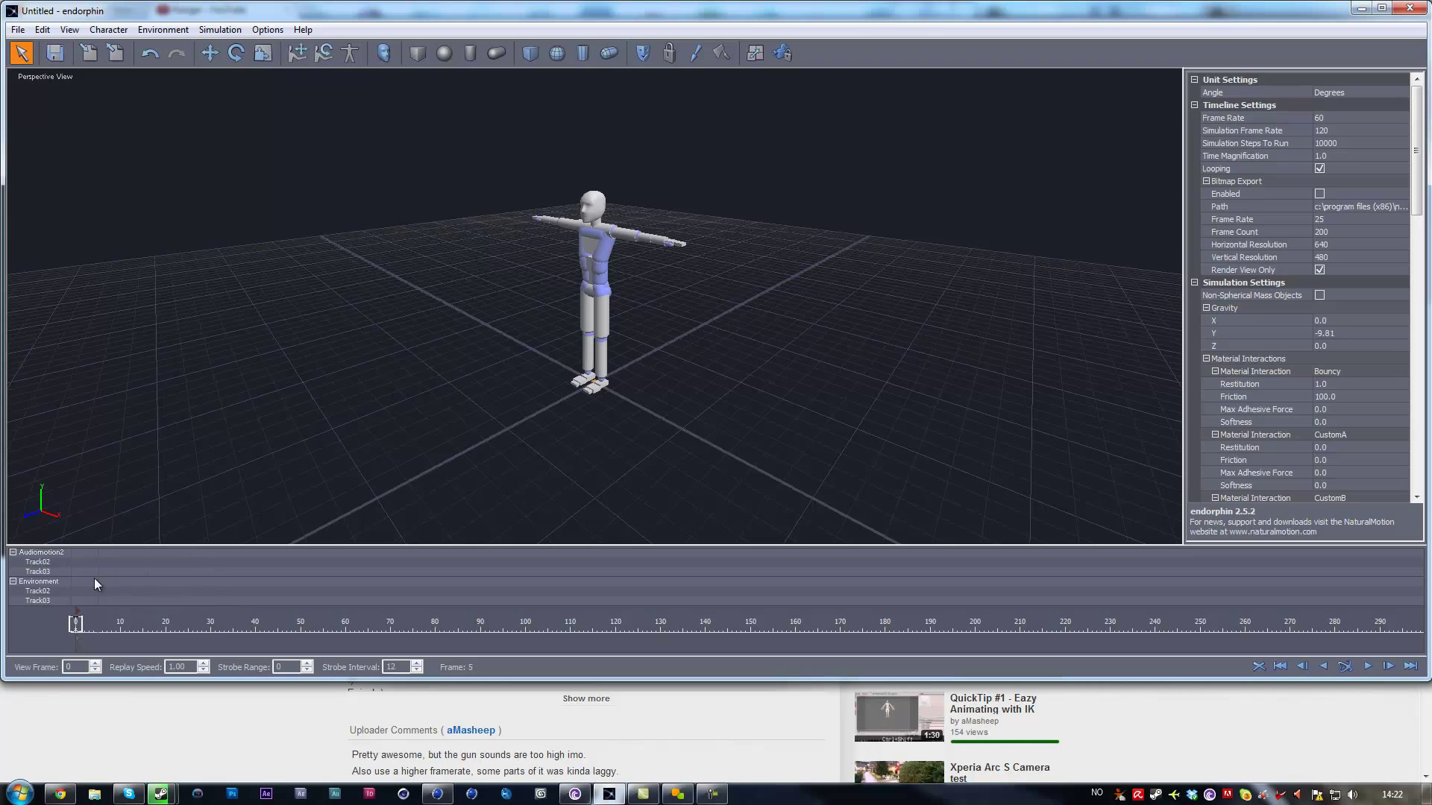
click(59, 554)
right_click(60, 556)
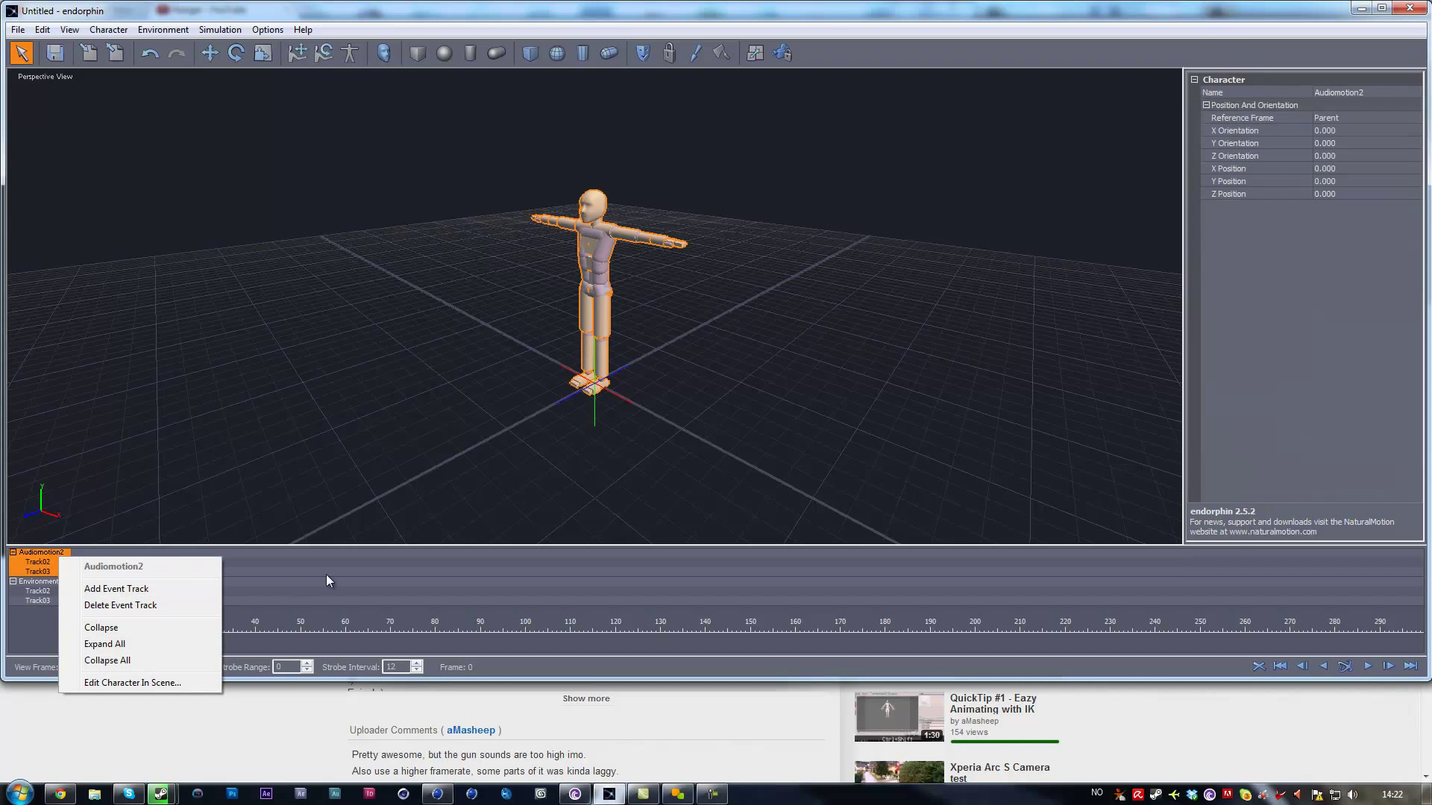
click(276, 563)
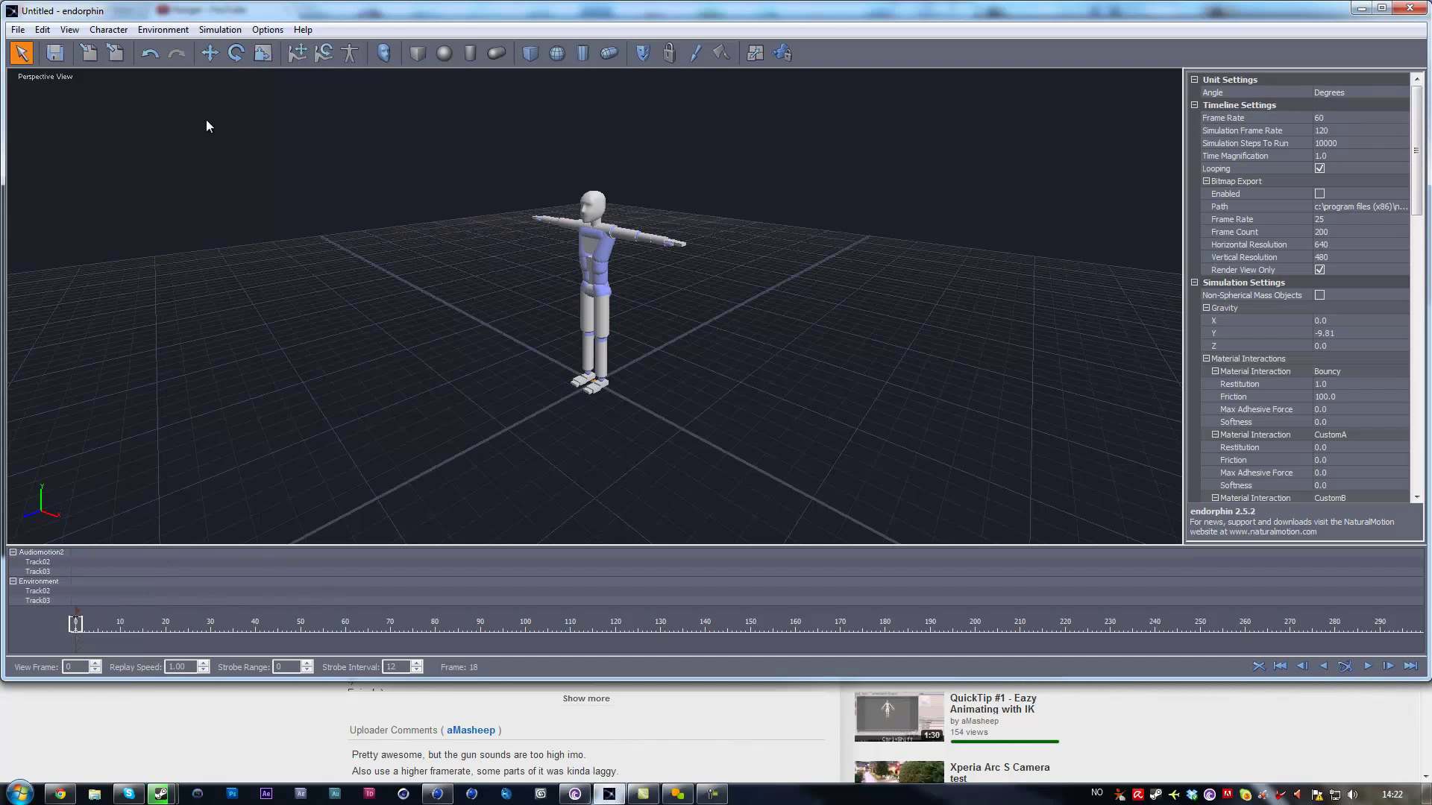
right_click(147, 572)
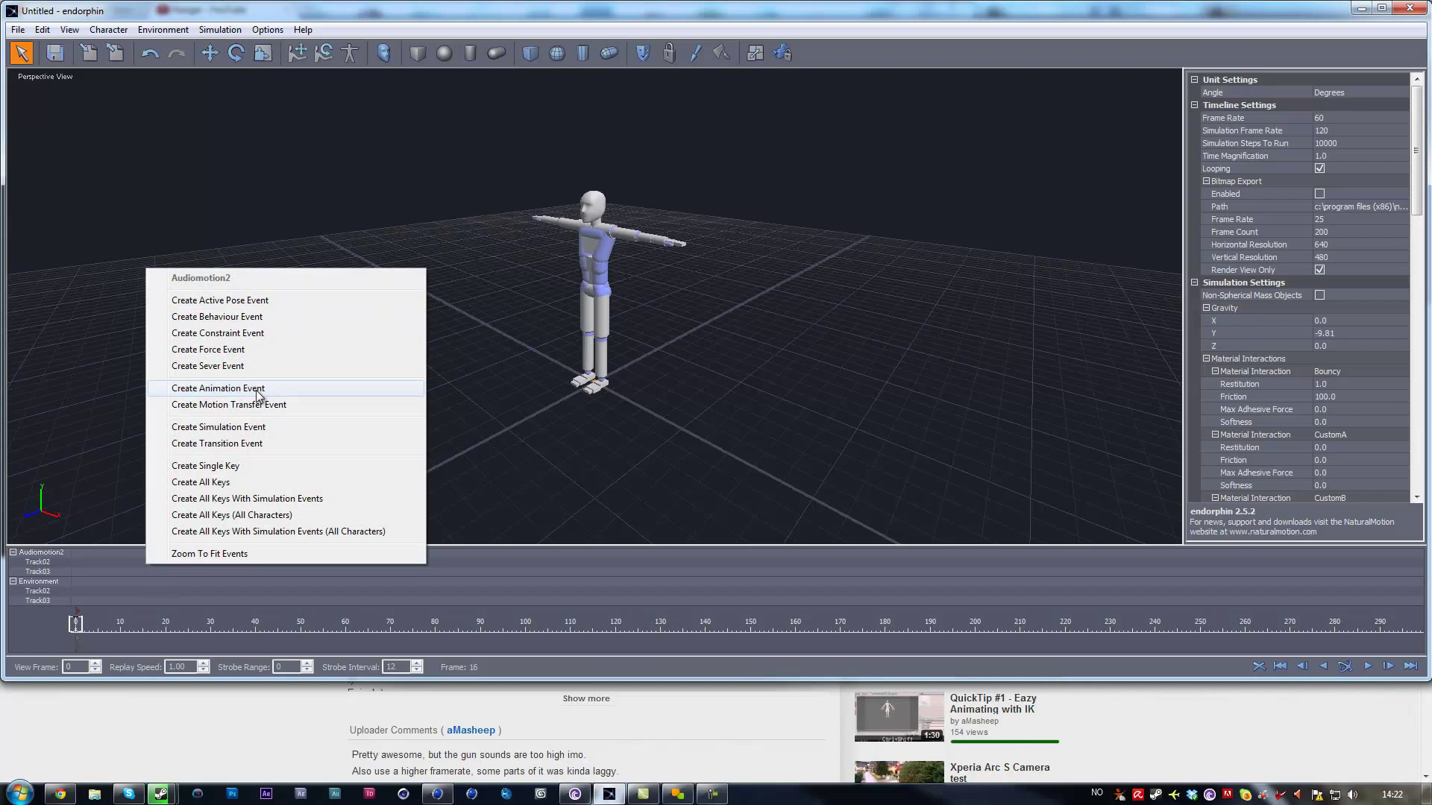
click(104, 564)
Create an animation event for the Audiomotion2 character and browse to Local Disk (C:) for the file to import
right_click(123, 570)
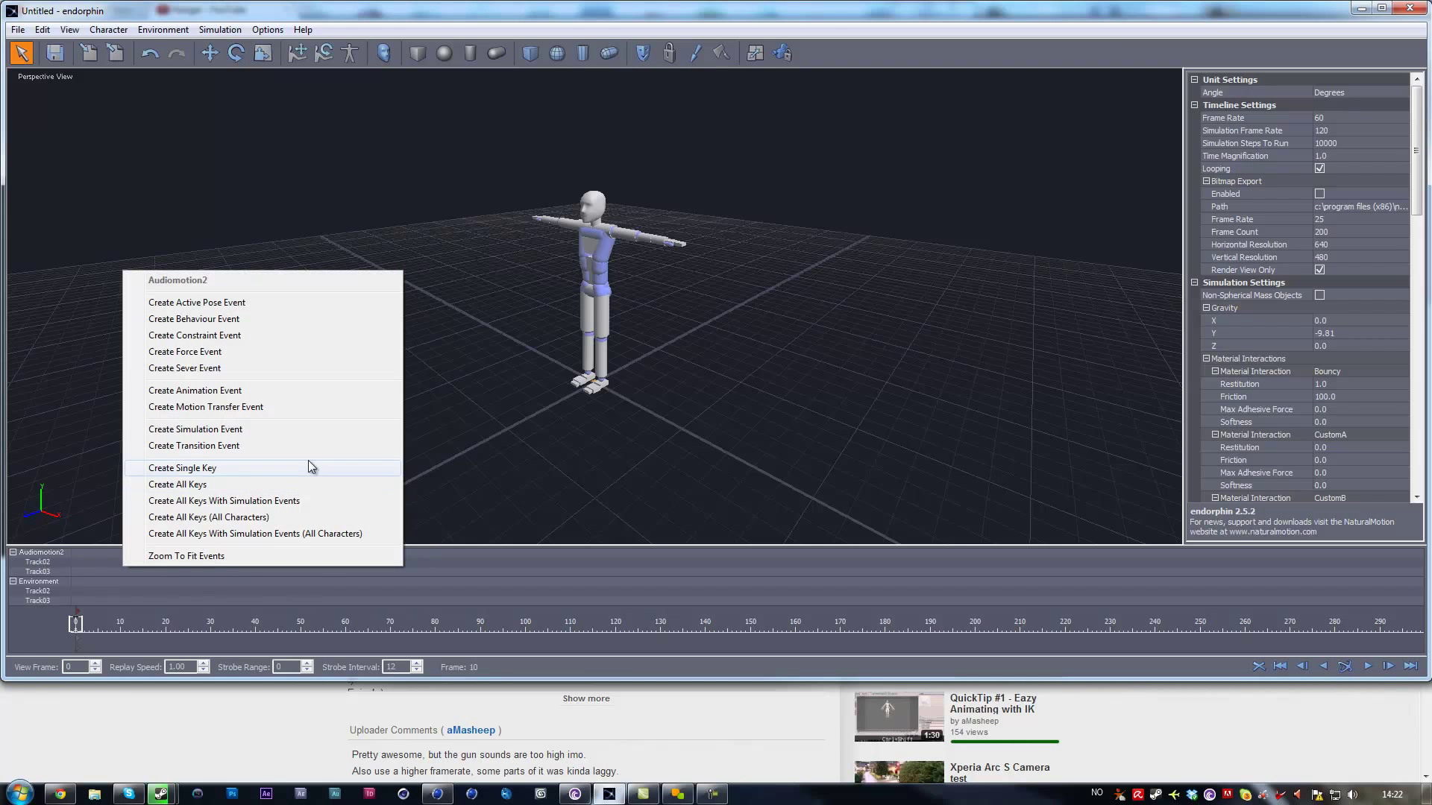
click(256, 392)
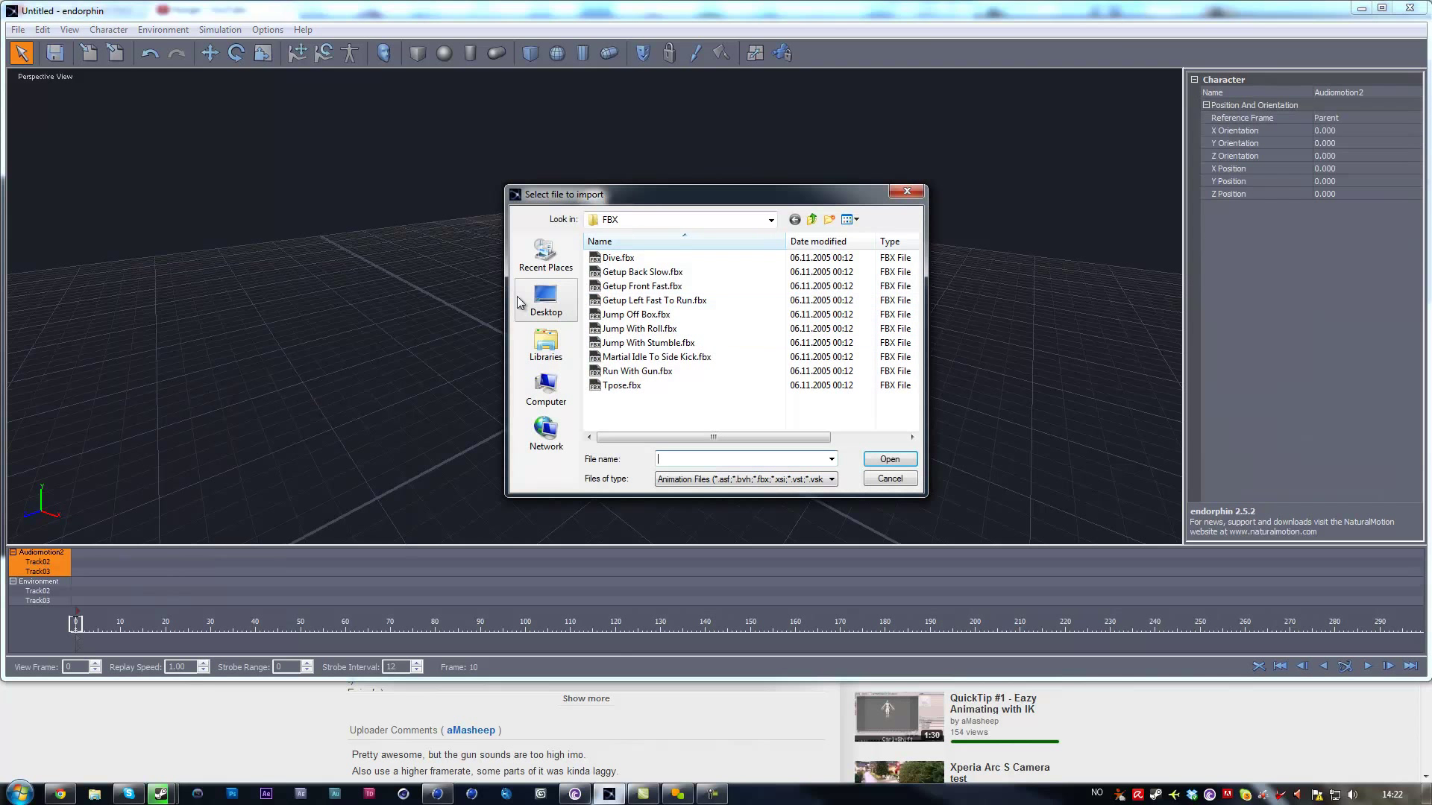
click(813, 220)
click(812, 220)
click(812, 220)
click(812, 220)
click(812, 220)
click(812, 220)
click(812, 220)
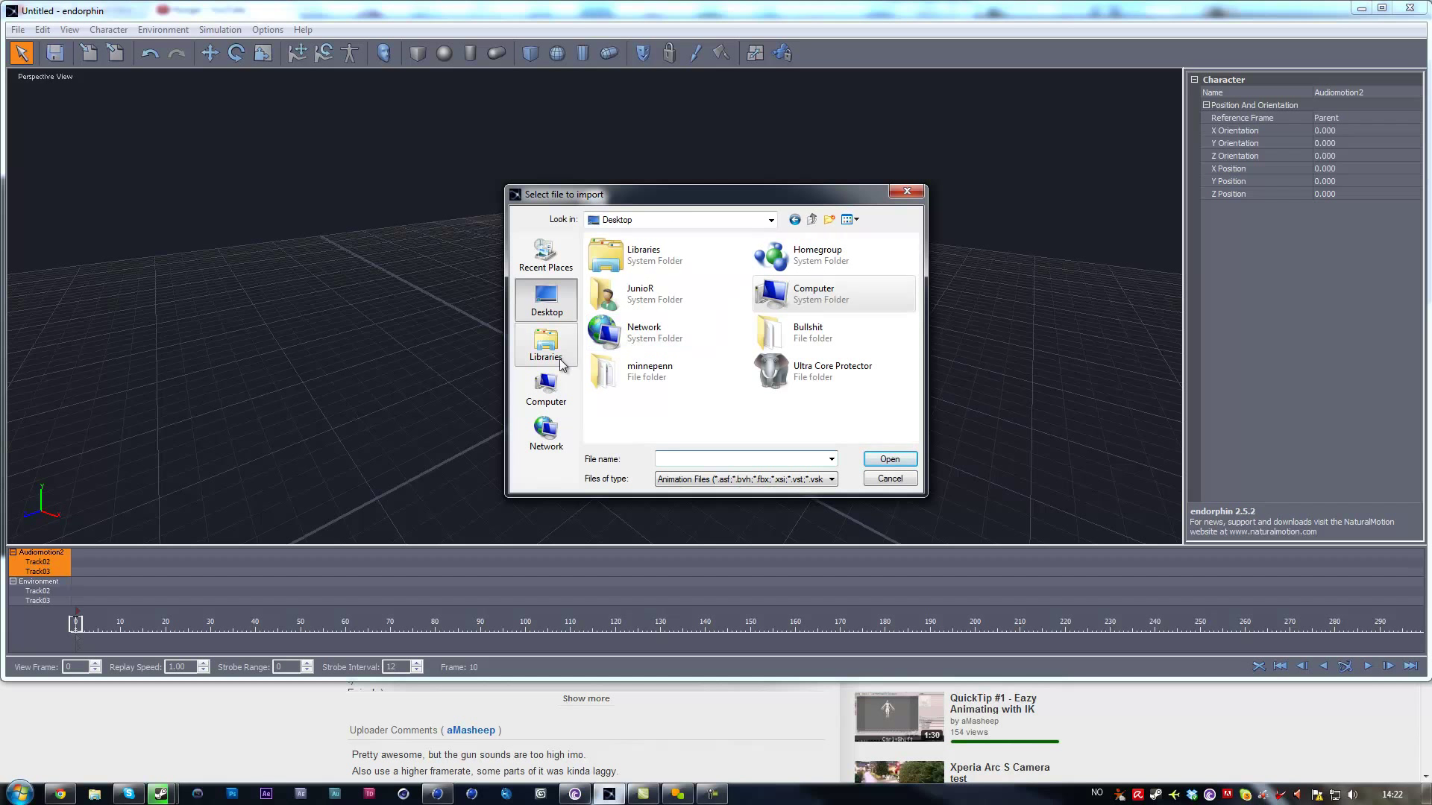
click(546, 388)
double_click(648, 270)
scroll(689, 350, down, 3)
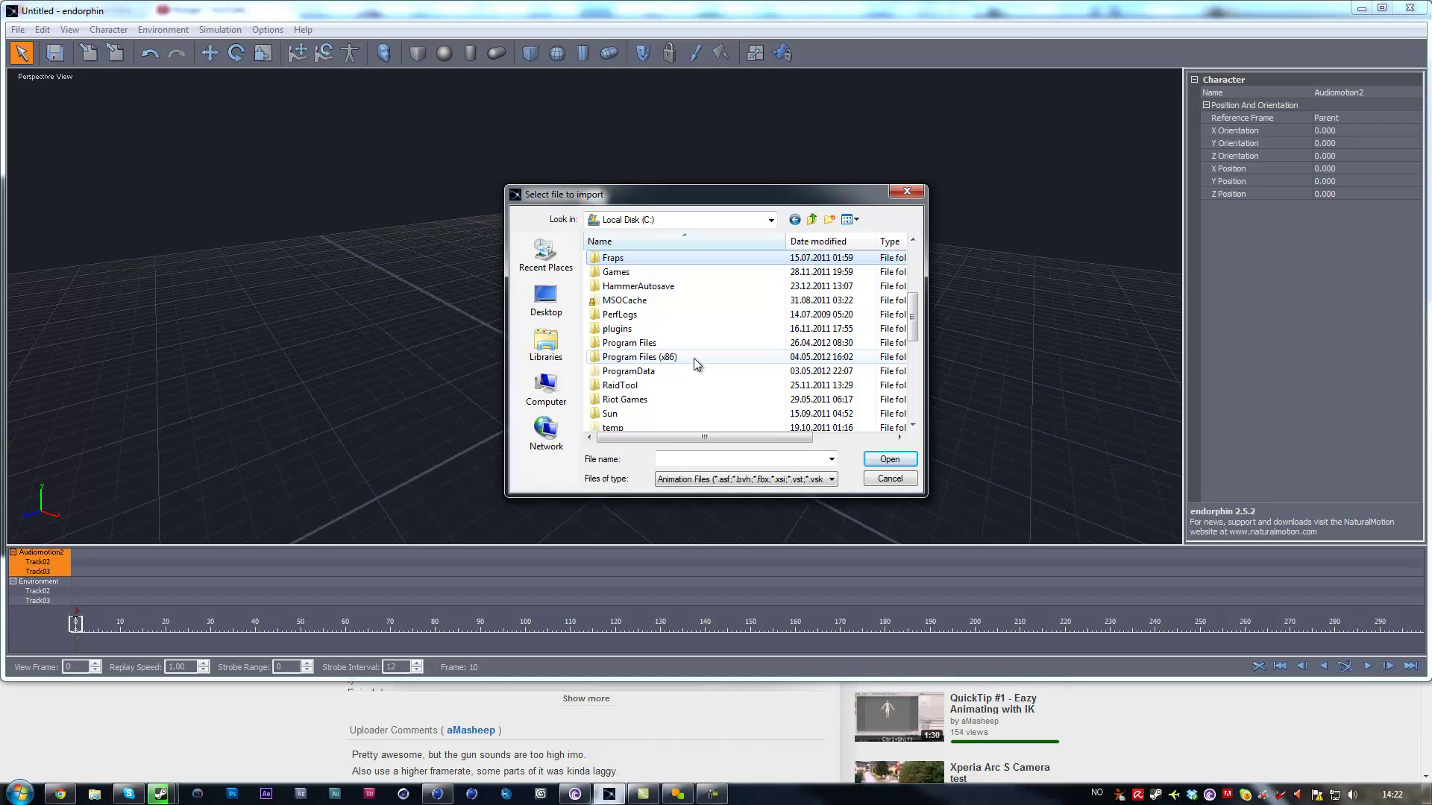
Browse to the Animation folder in Program Files (x86), NaturalMotion, endorphin 2.5.2, Resources
double_click(640, 357)
scroll(701, 388, down, 10)
scroll(701, 373, down, 4)
scroll(700, 350, up, 3)
click(675, 334)
double_click(675, 334)
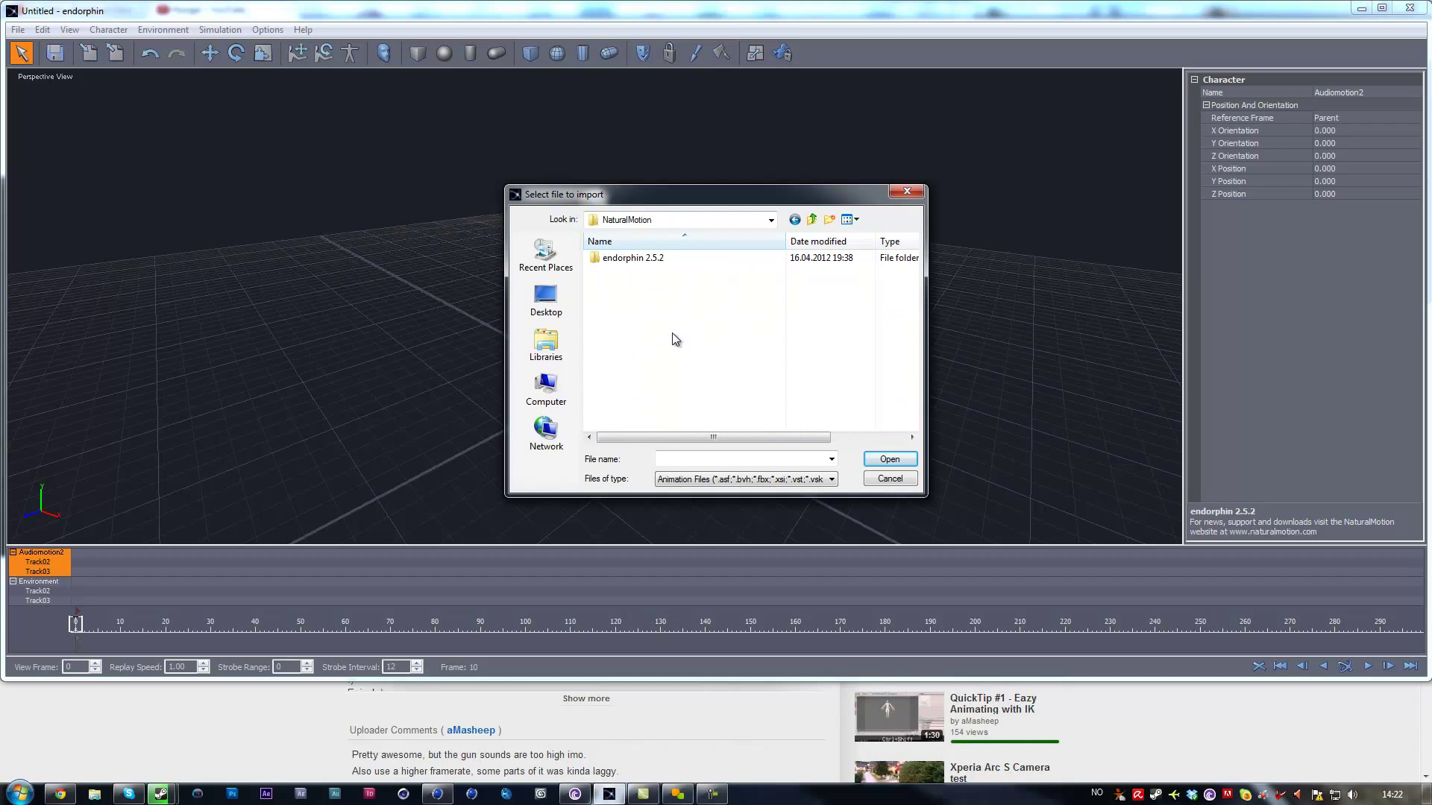
double_click(660, 260)
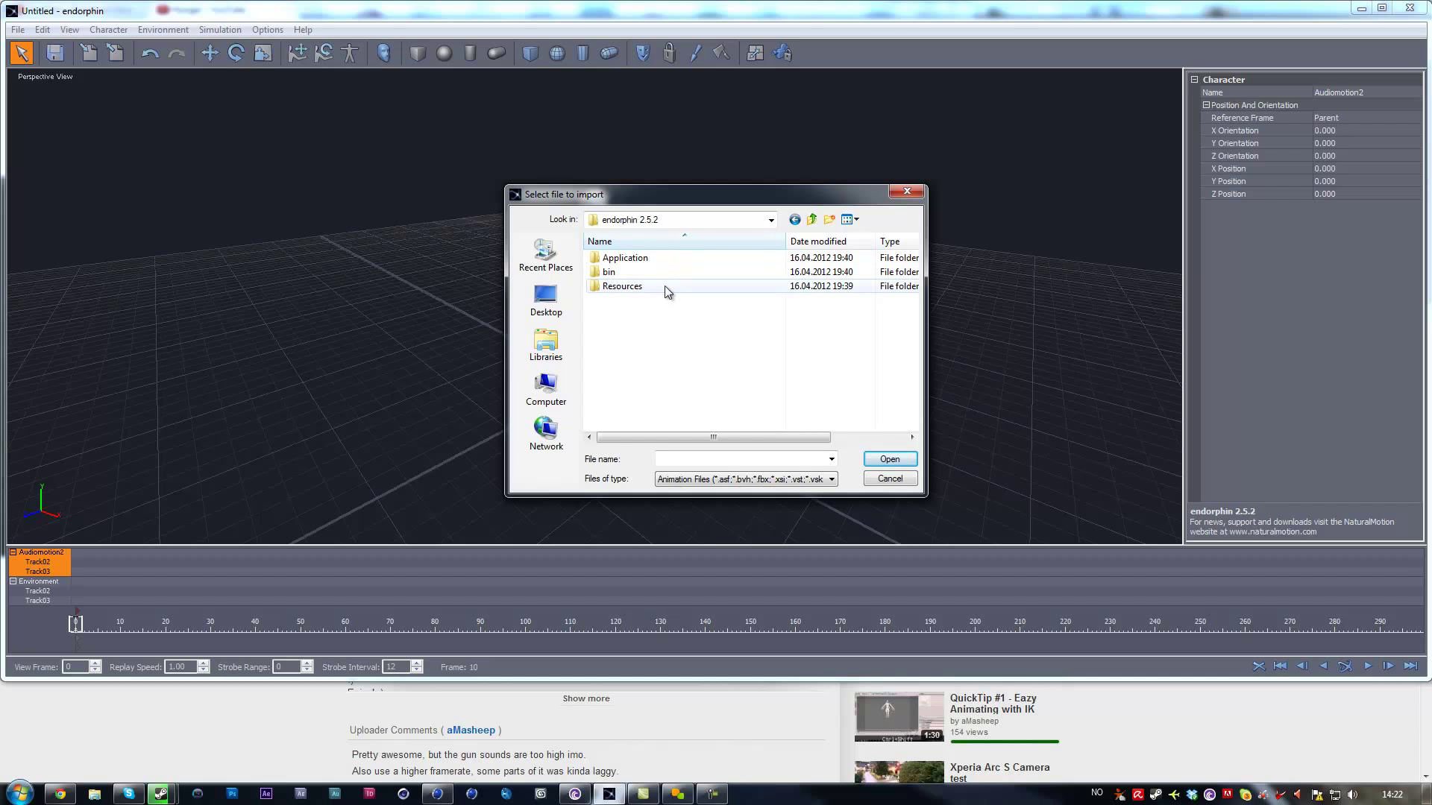
double_click(668, 289)
double_click(657, 260)
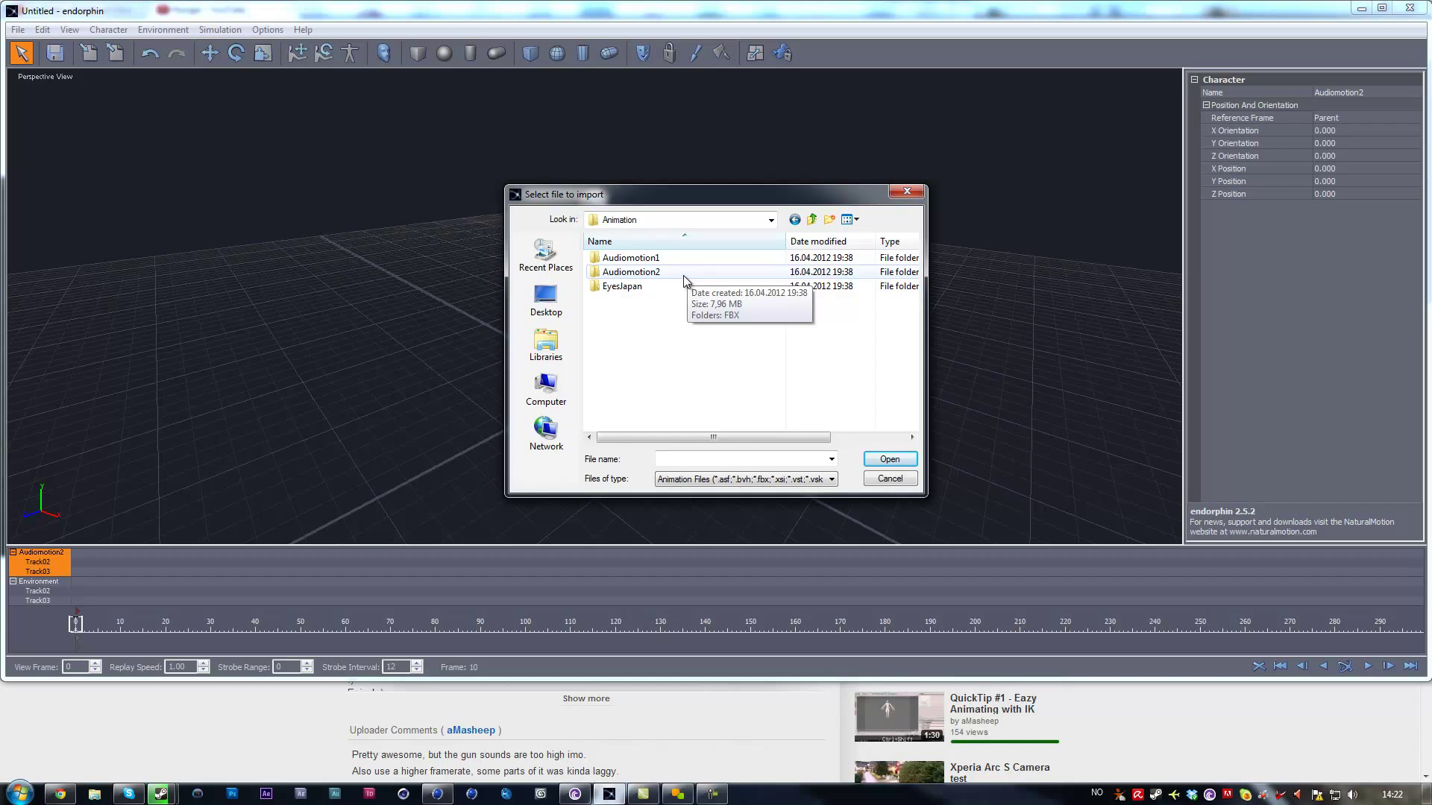
Open the Audiomotion2 FBX folder and select Jump With Roll.fbx
double_click(682, 275)
double_click(661, 262)
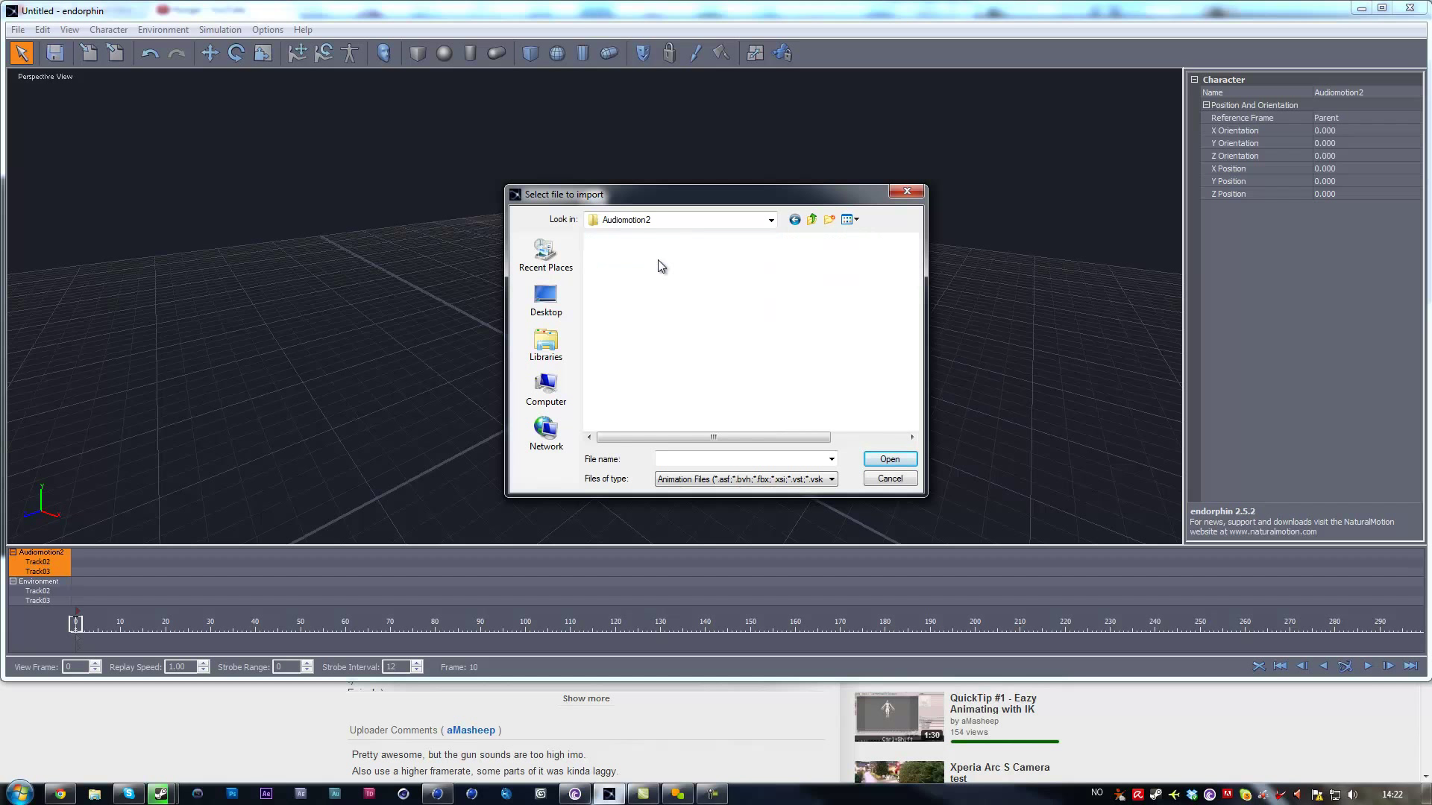
click(657, 260)
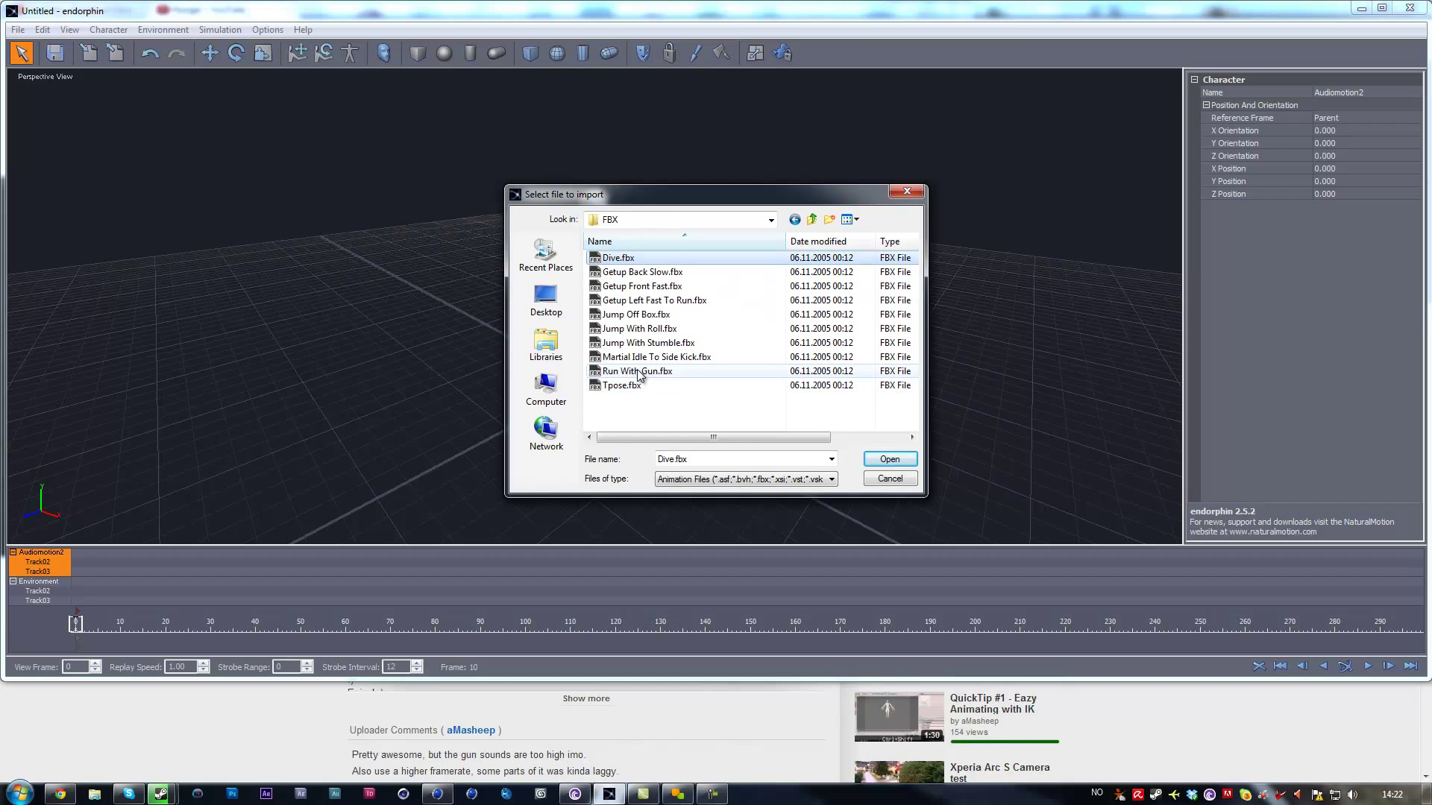
click(643, 302)
click(648, 328)
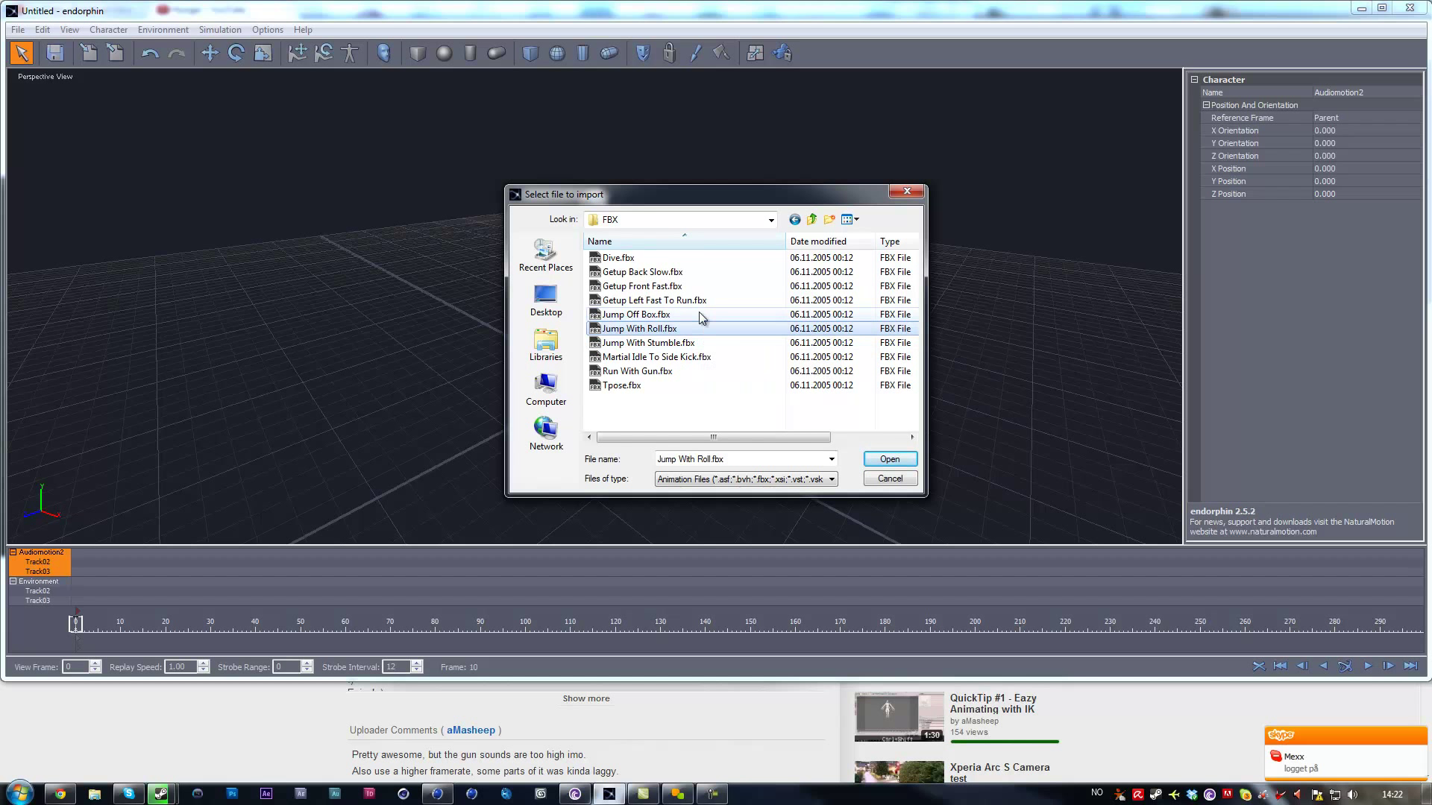
Open Run to stop turn right.fbx from the Audiomotion1 FBX folder for import
click(811, 219)
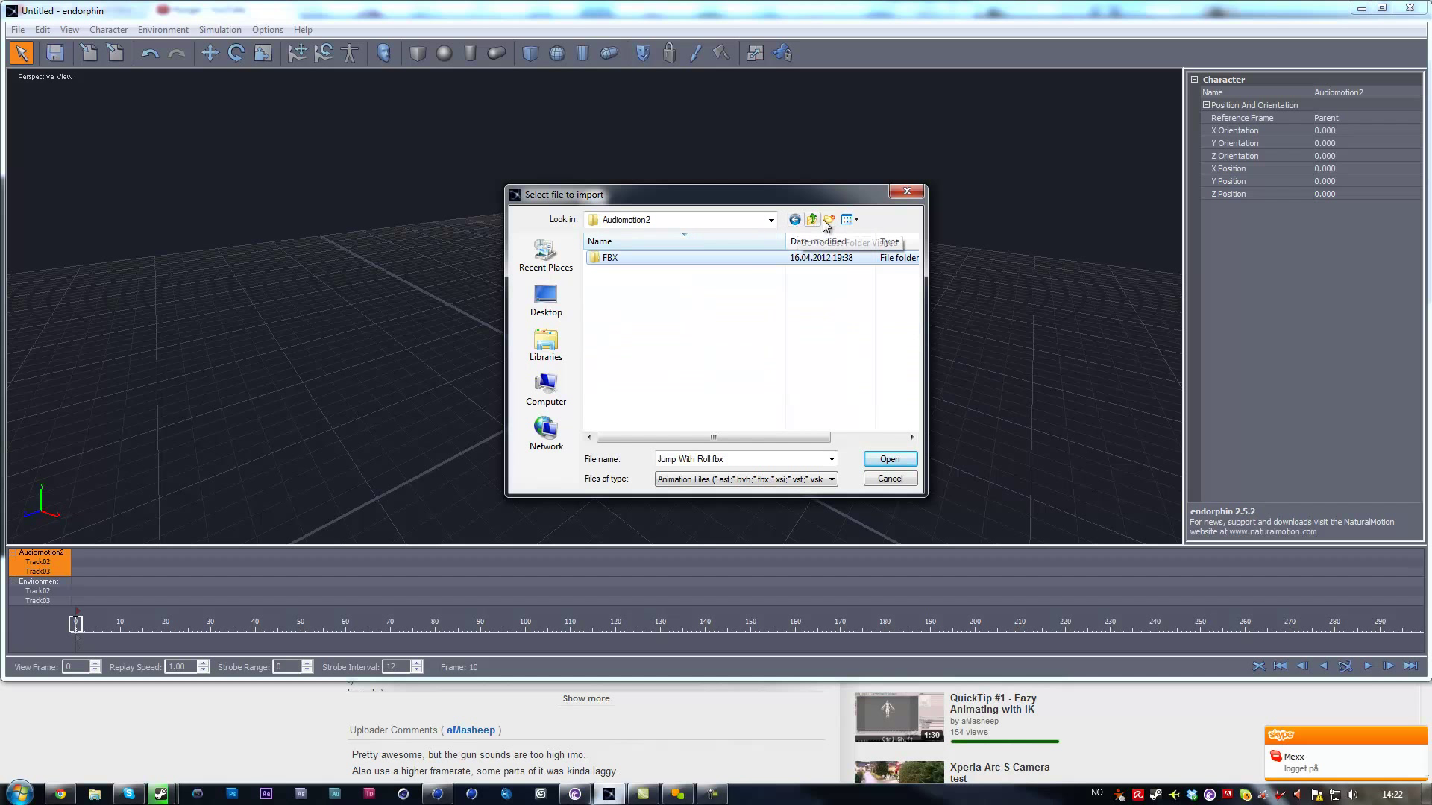
click(811, 220)
double_click(663, 258)
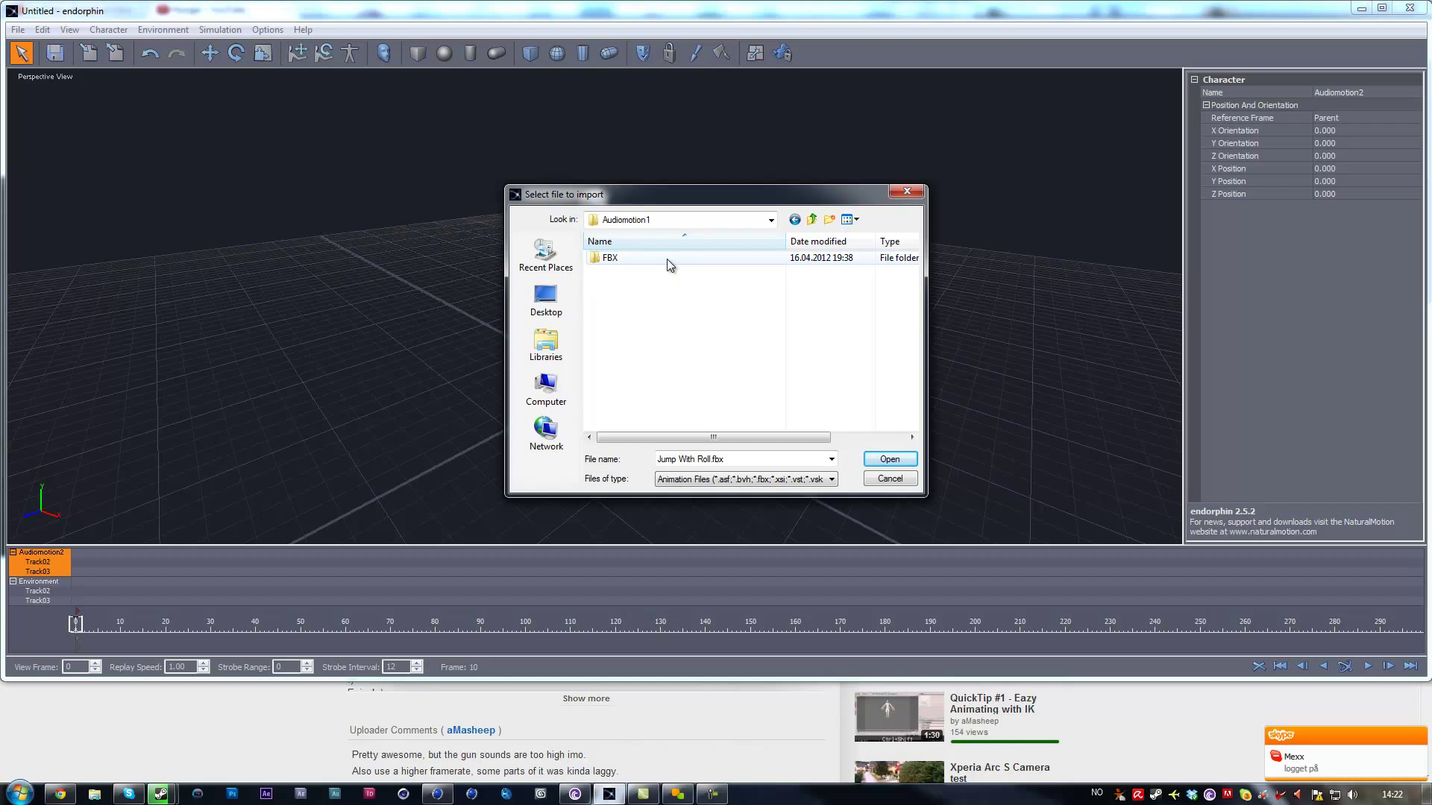
double_click(669, 259)
click(666, 343)
click(682, 358)
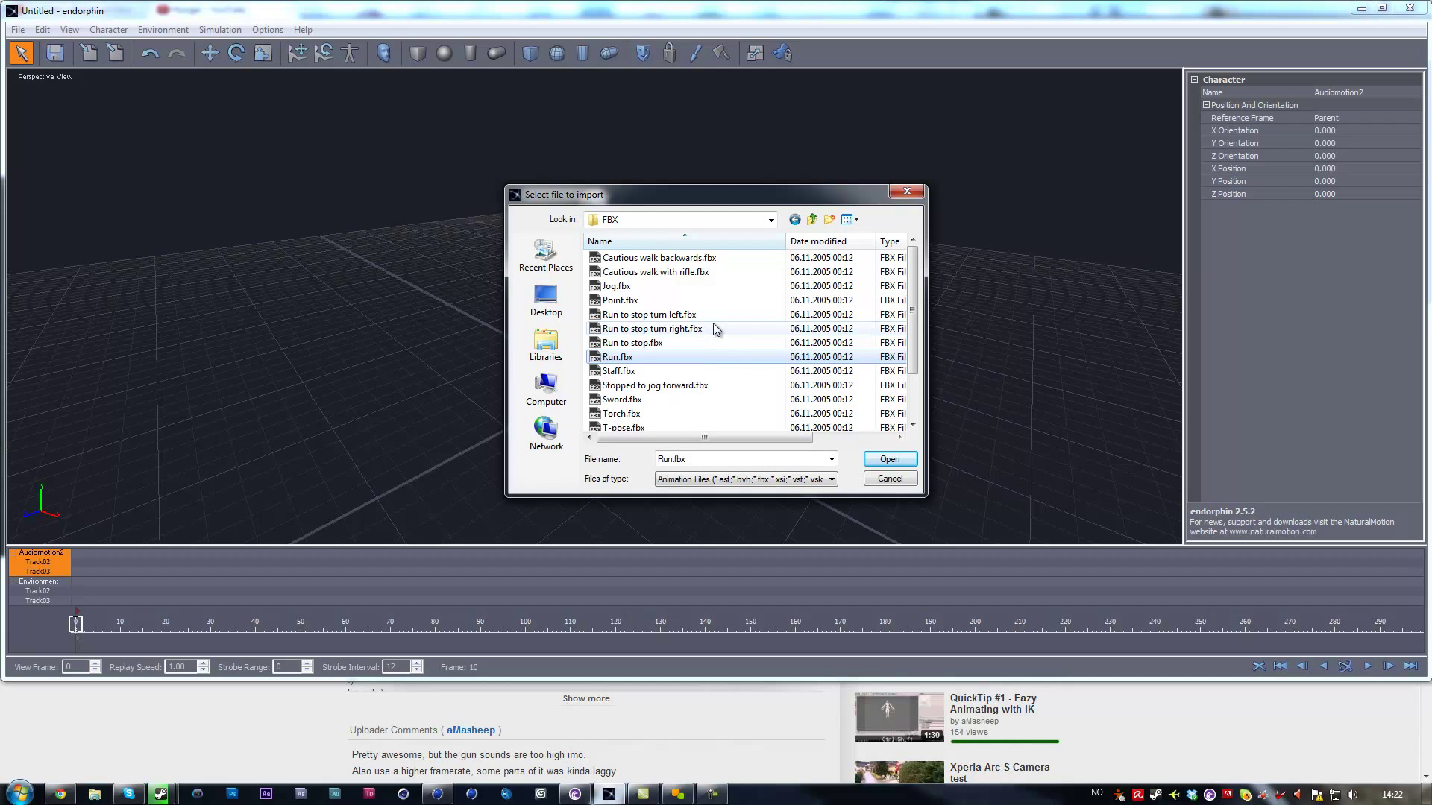
scroll(716, 329, down, 1)
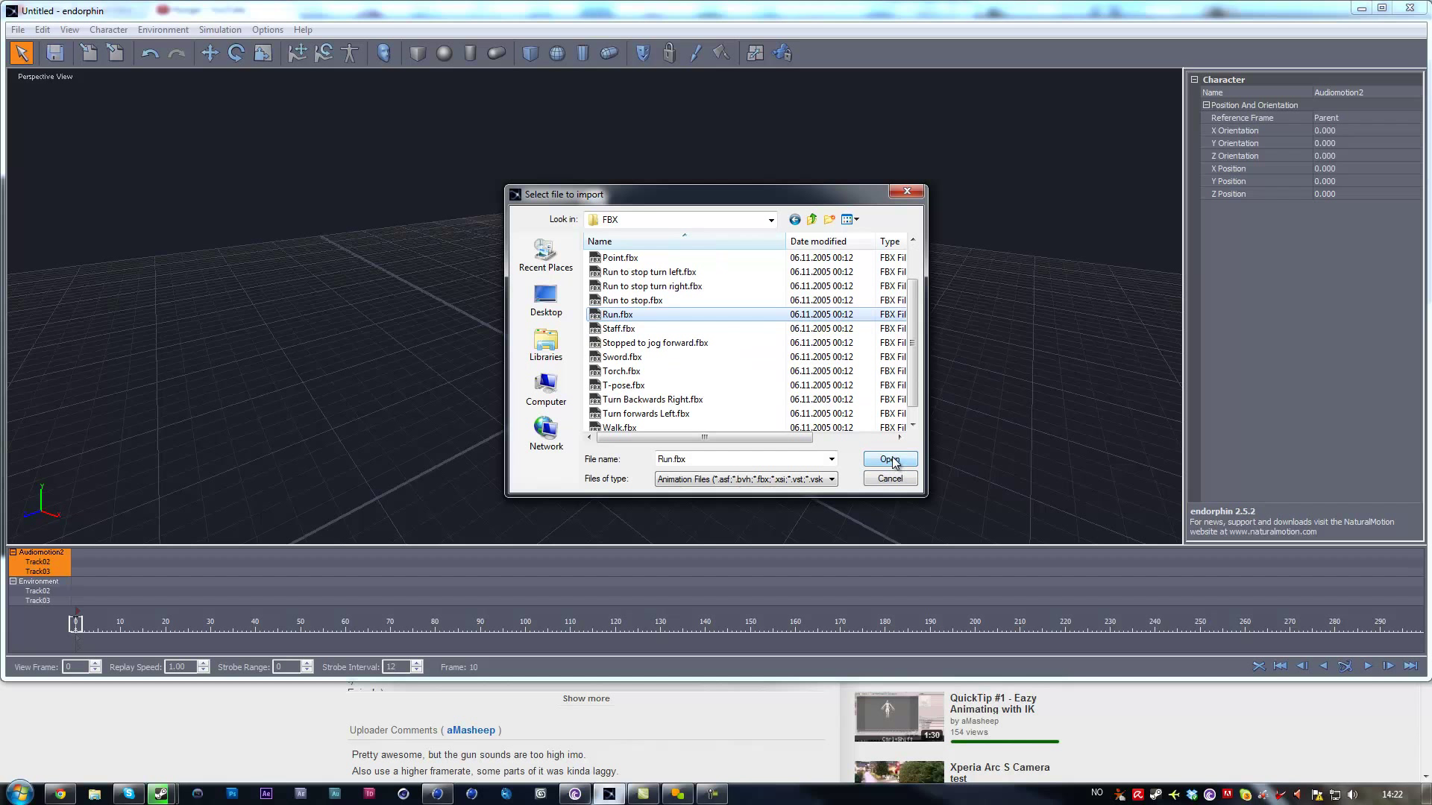
click(890, 460)
click(748, 288)
click(891, 460)
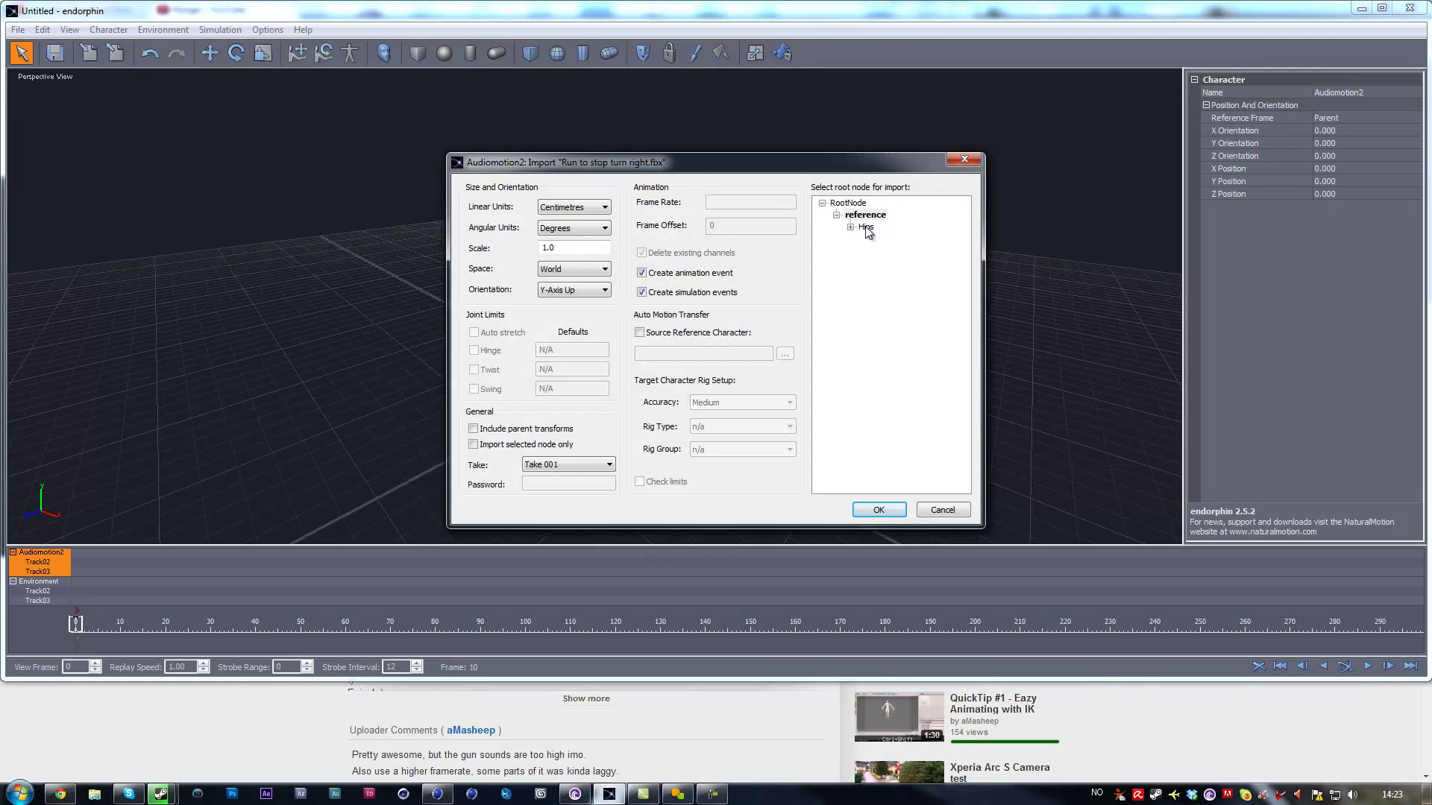
Import the animation with Hips as the root node and Audiomotion2 as the source reference character for motion transfer
click(677, 336)
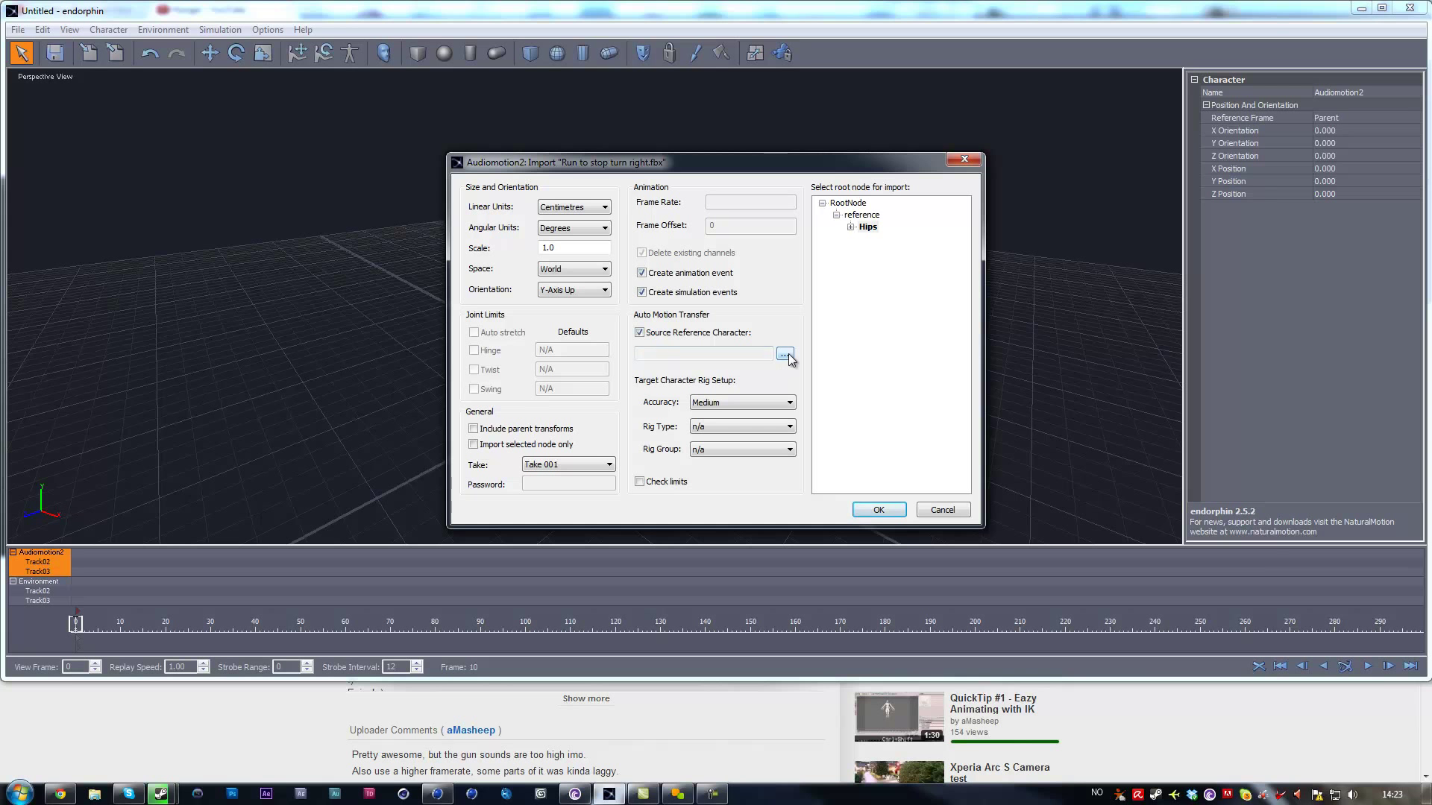
click(785, 356)
click(623, 234)
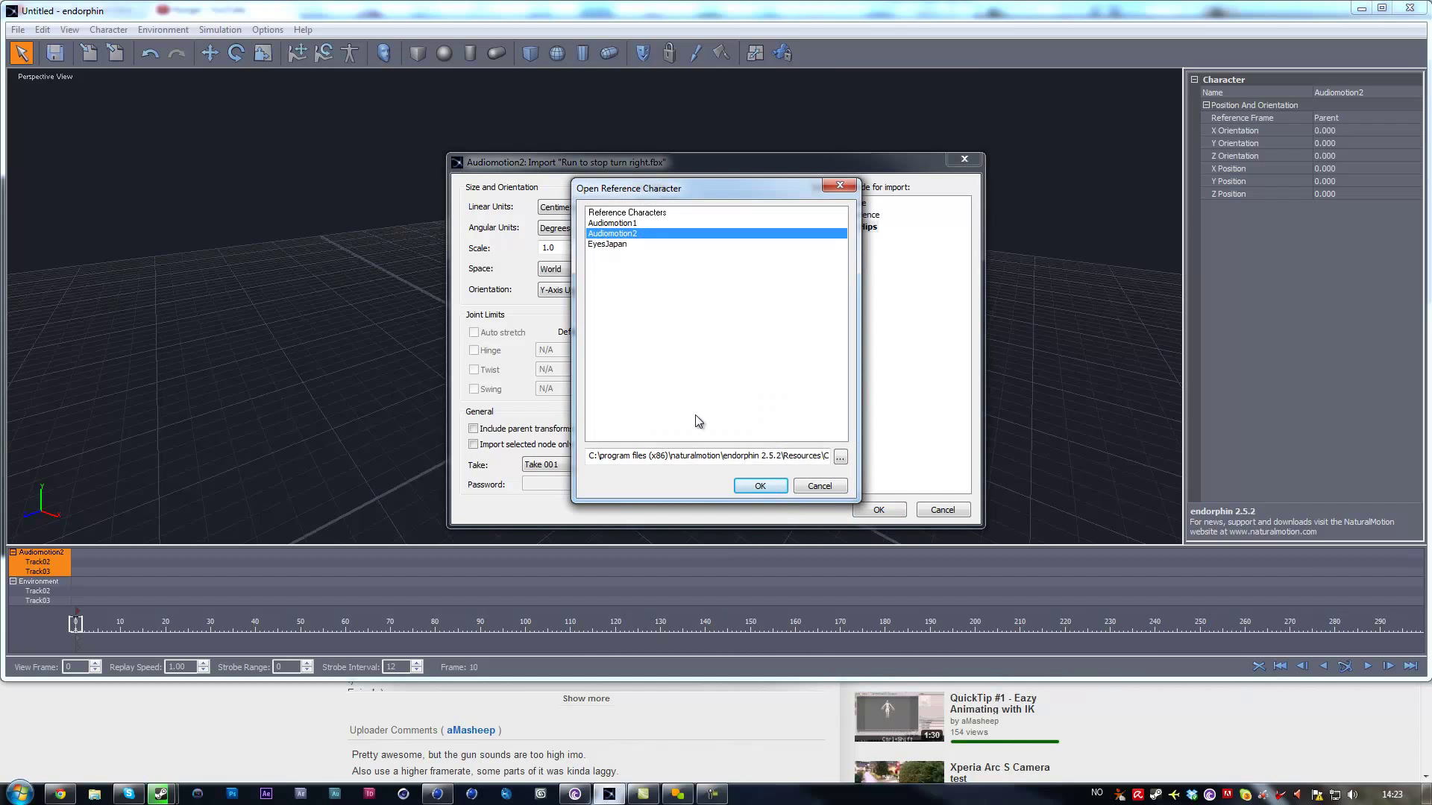
click(769, 487)
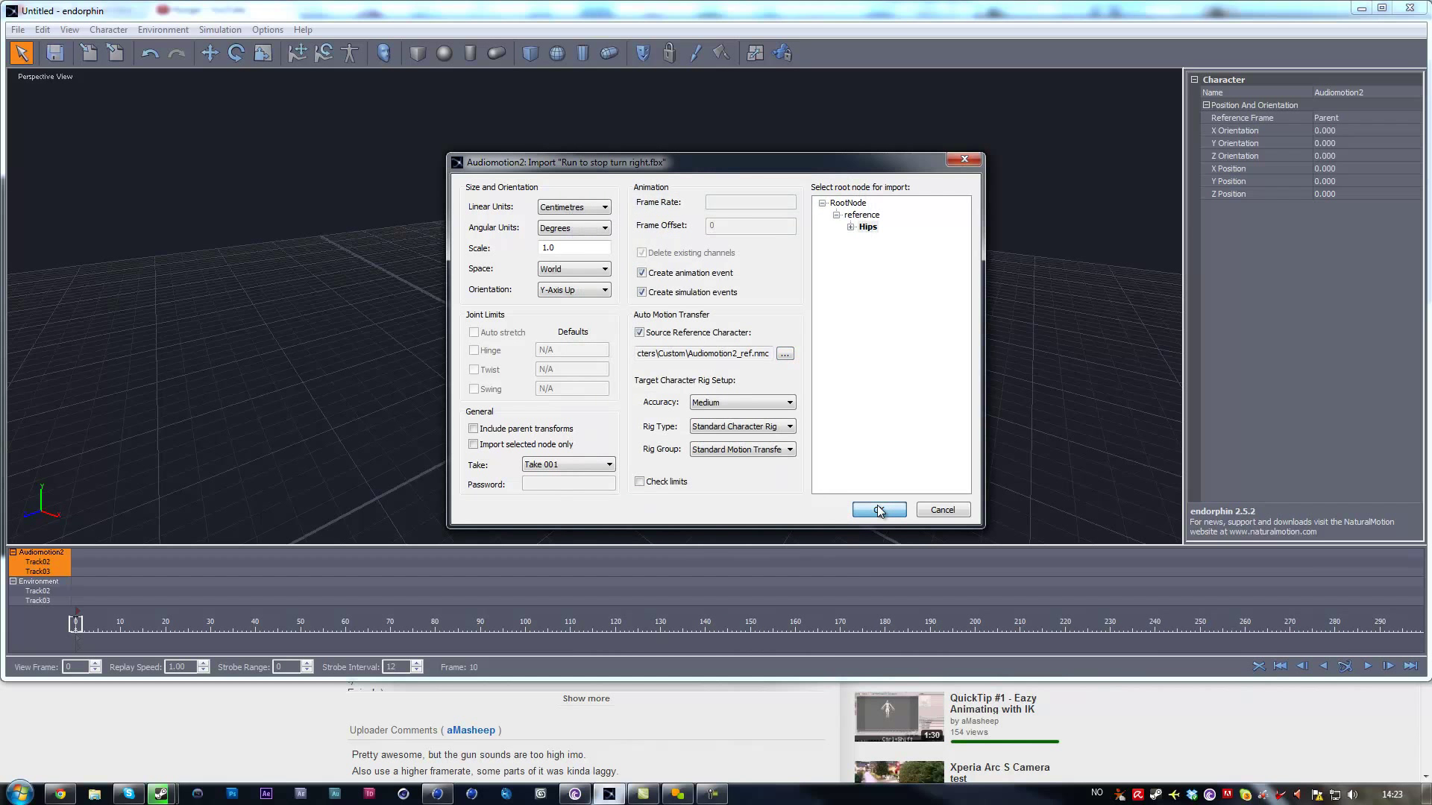
click(879, 510)
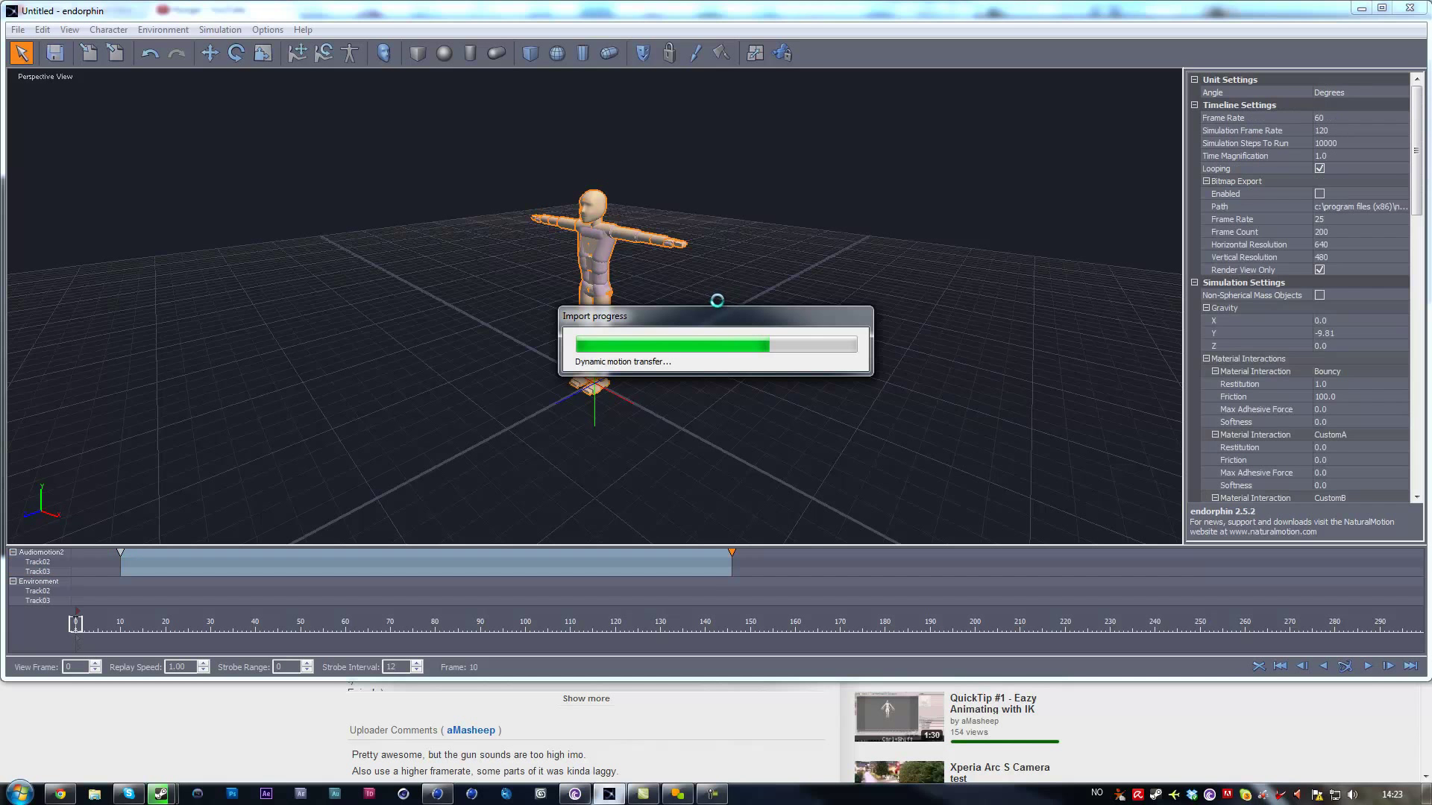
Simulate the scene to about frame 160 and inspect the character's pose at frame 150
click(1345, 667)
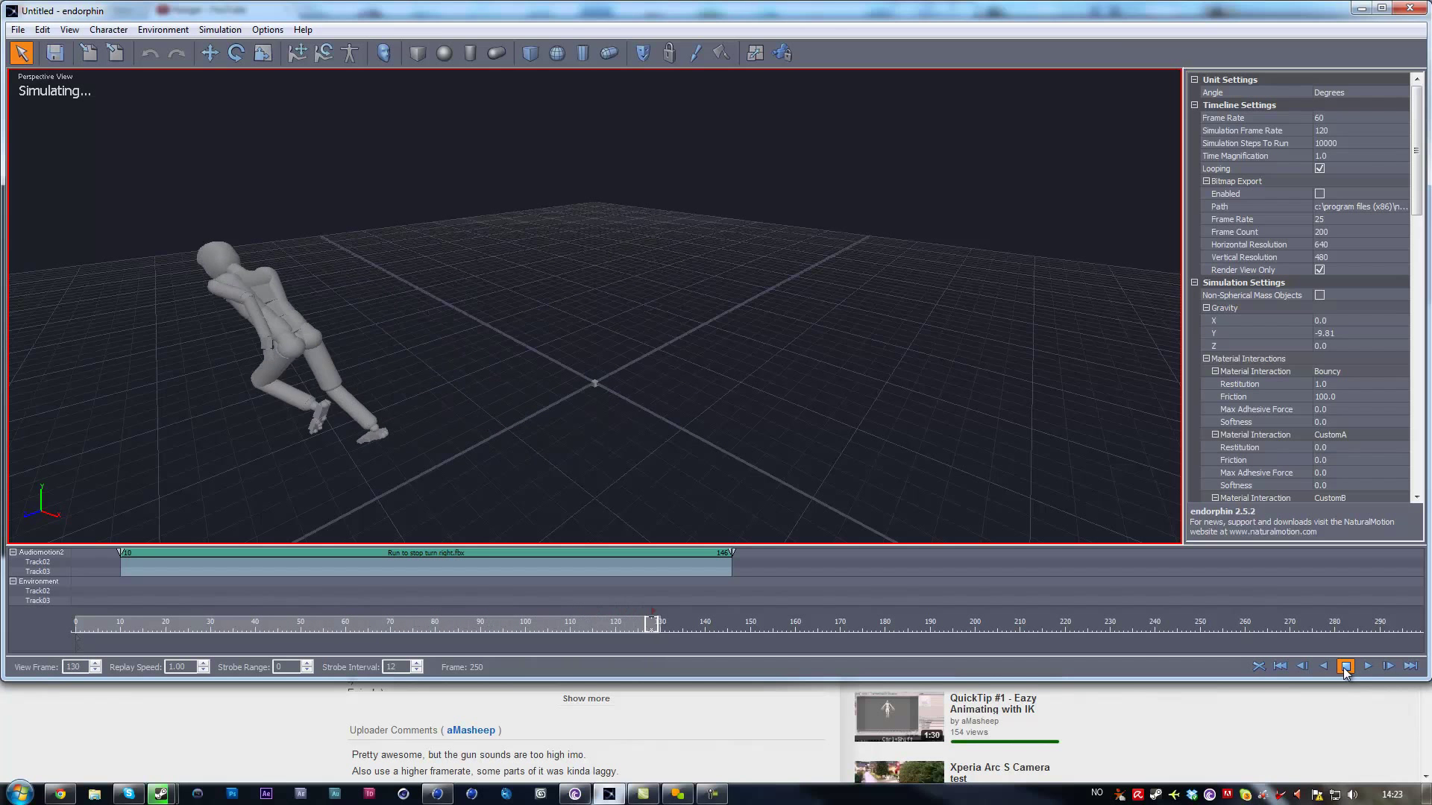
click(1346, 667)
drag(796, 628, 751, 616)
middle_drag(550, 383, 703, 381)
scroll(704, 379, down, 3)
scroll(706, 380, down, 3)
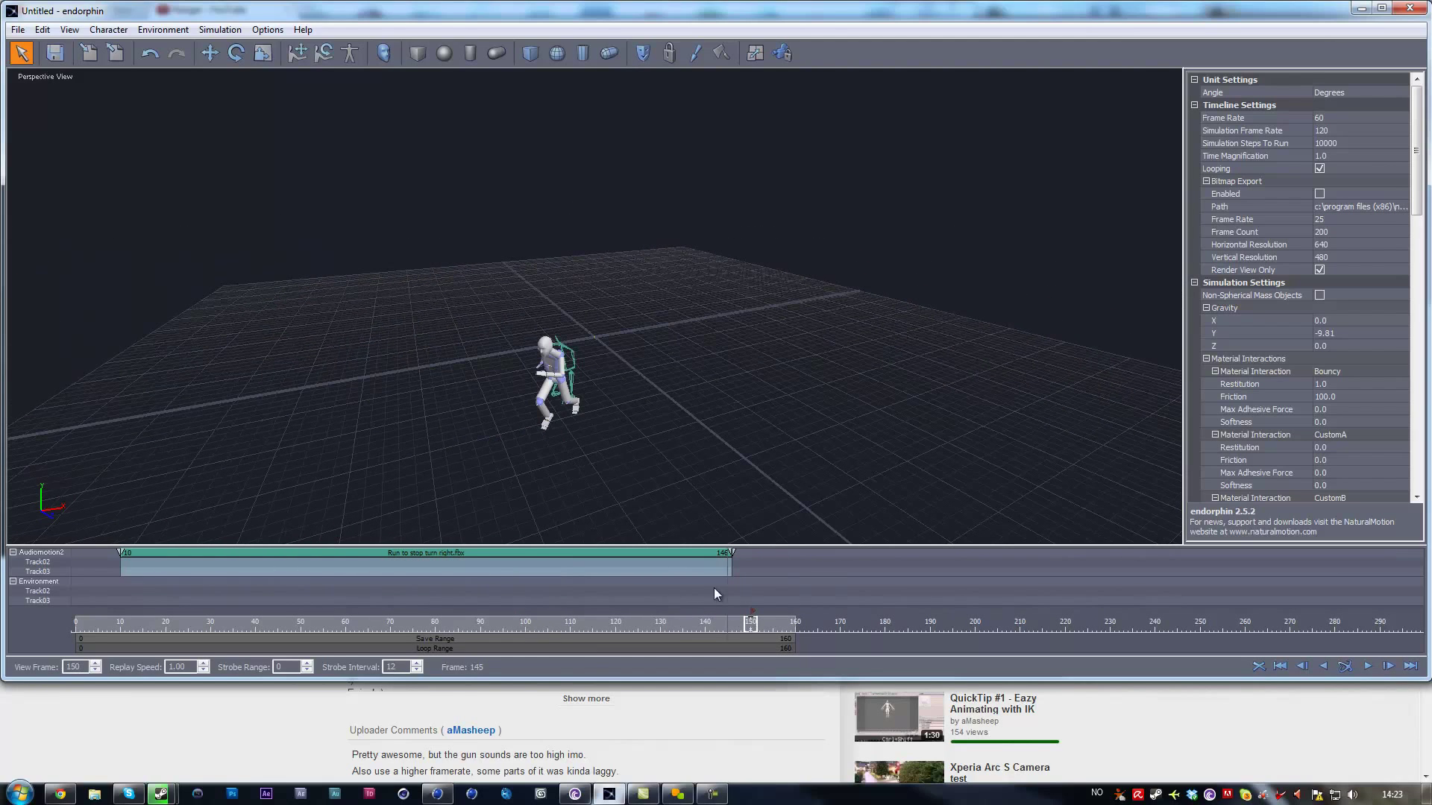
Create a behaviour event starting at frame 146 on the character's Track02 and set its behaviour to Jump and dive
drag(756, 630, 732, 584)
right_click(735, 571)
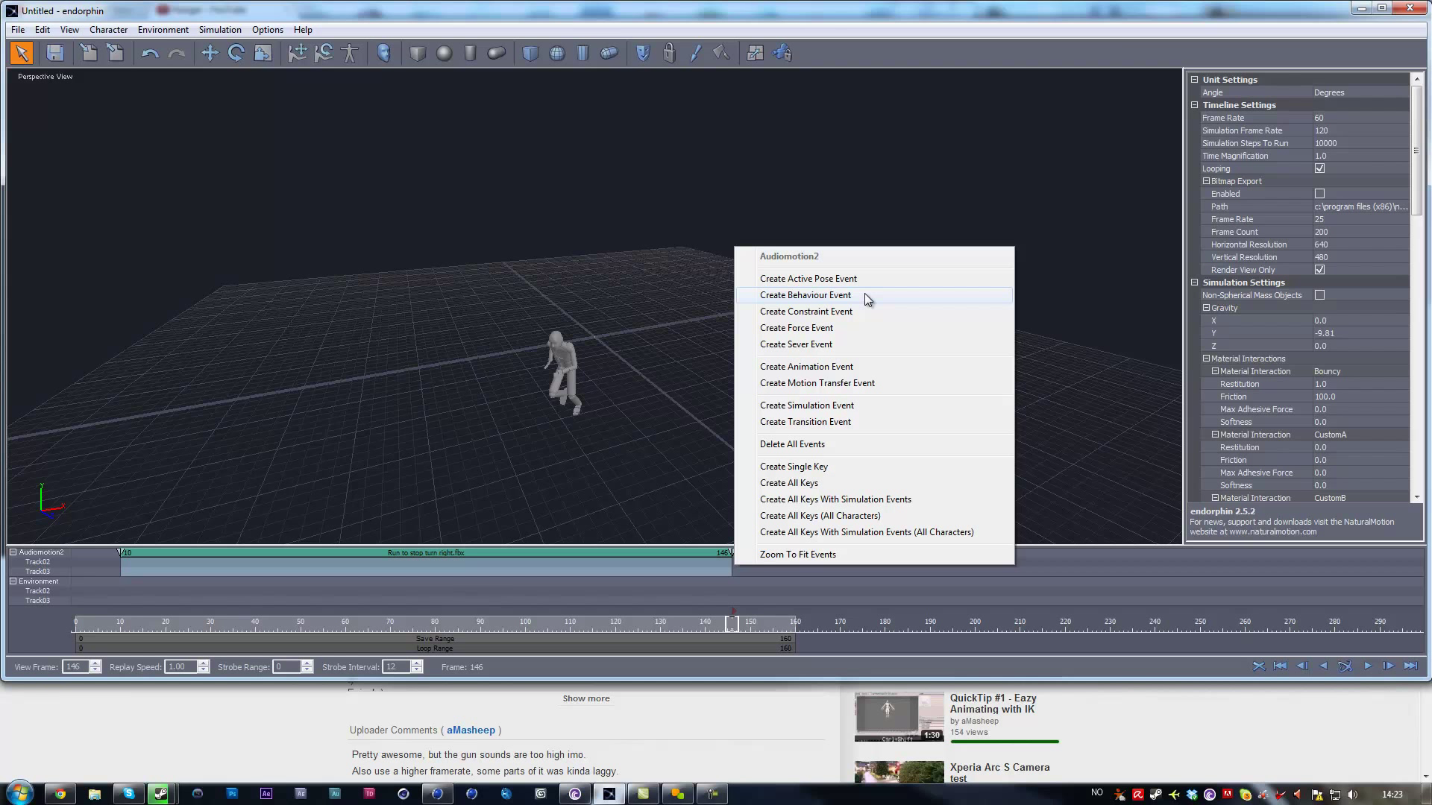
click(867, 298)
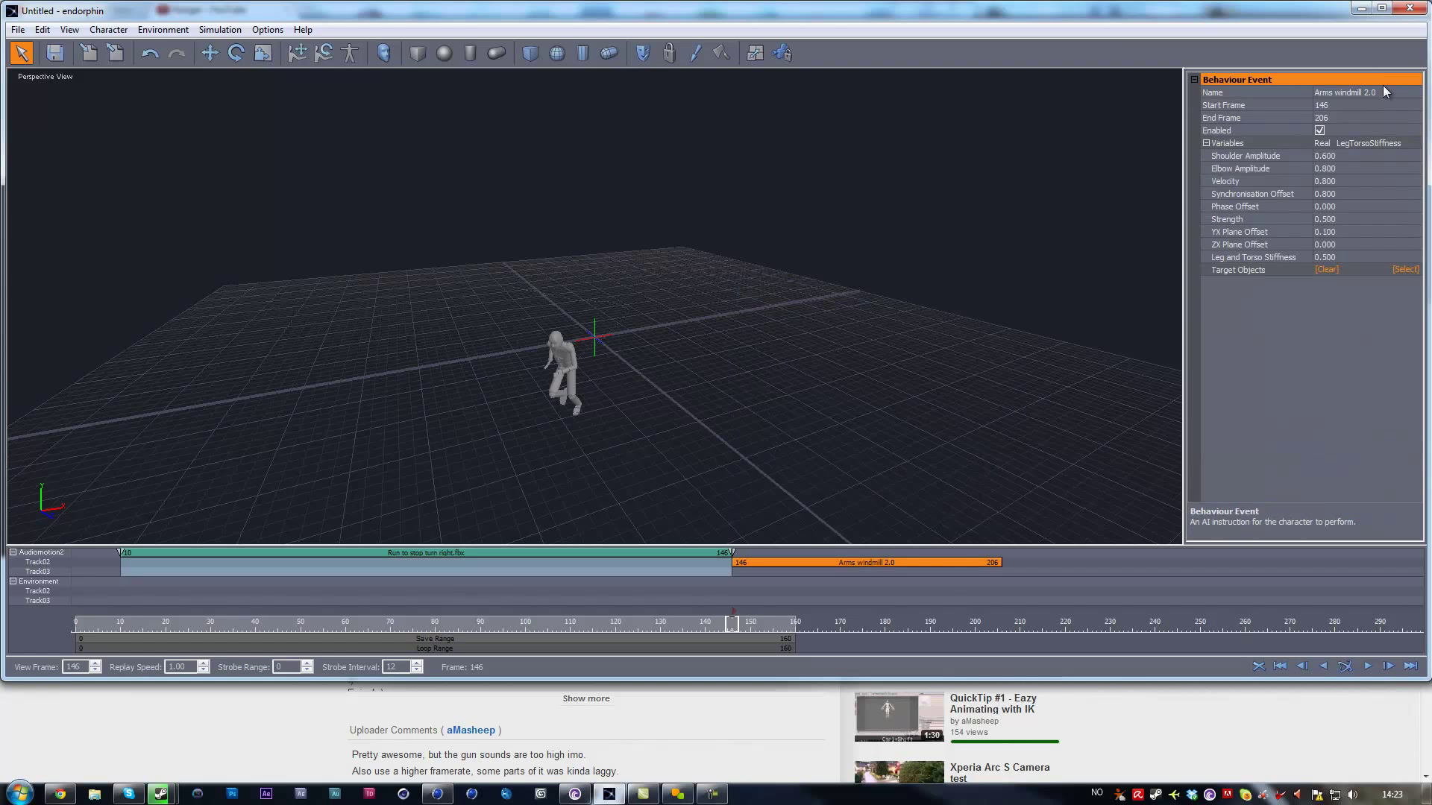
click(1410, 94)
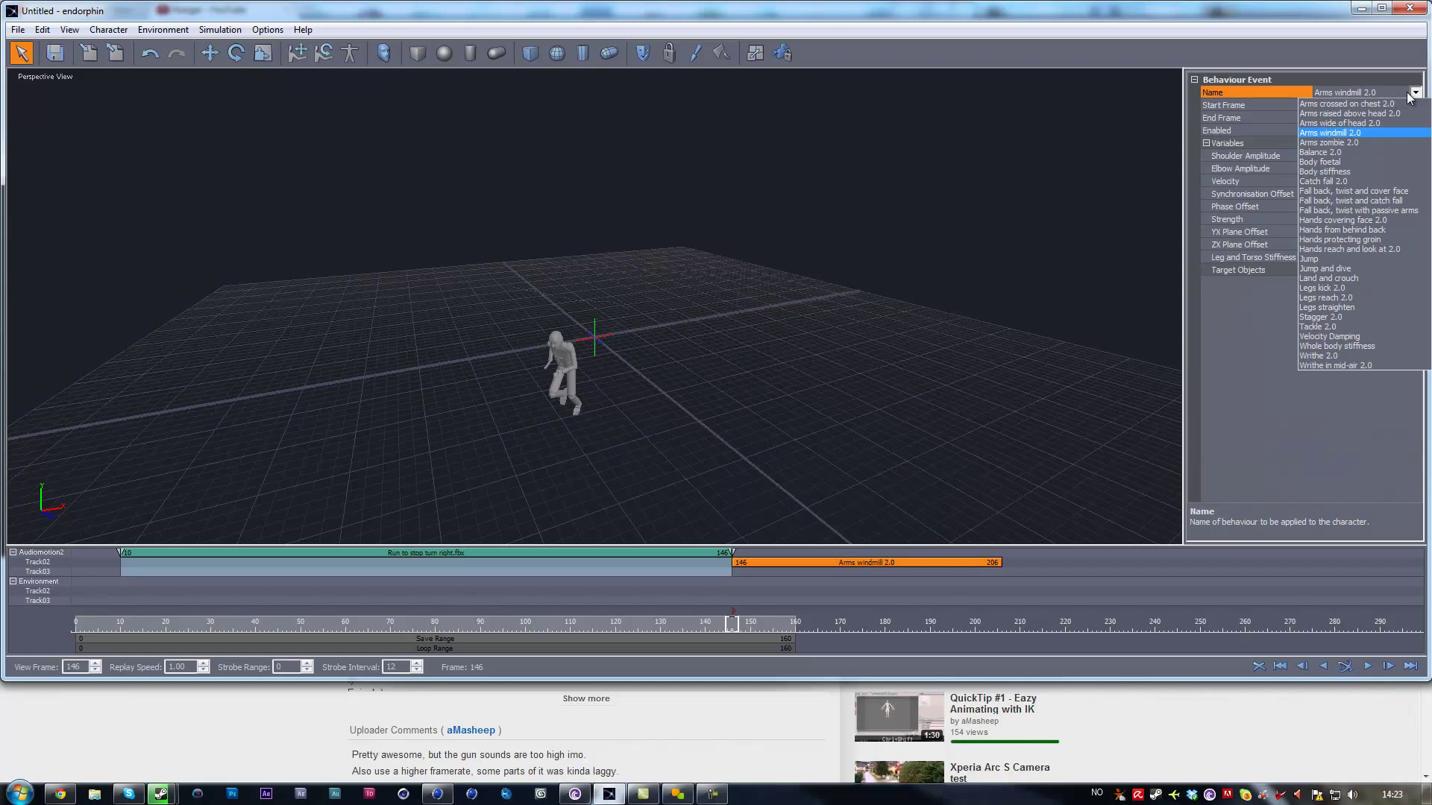
click(1316, 269)
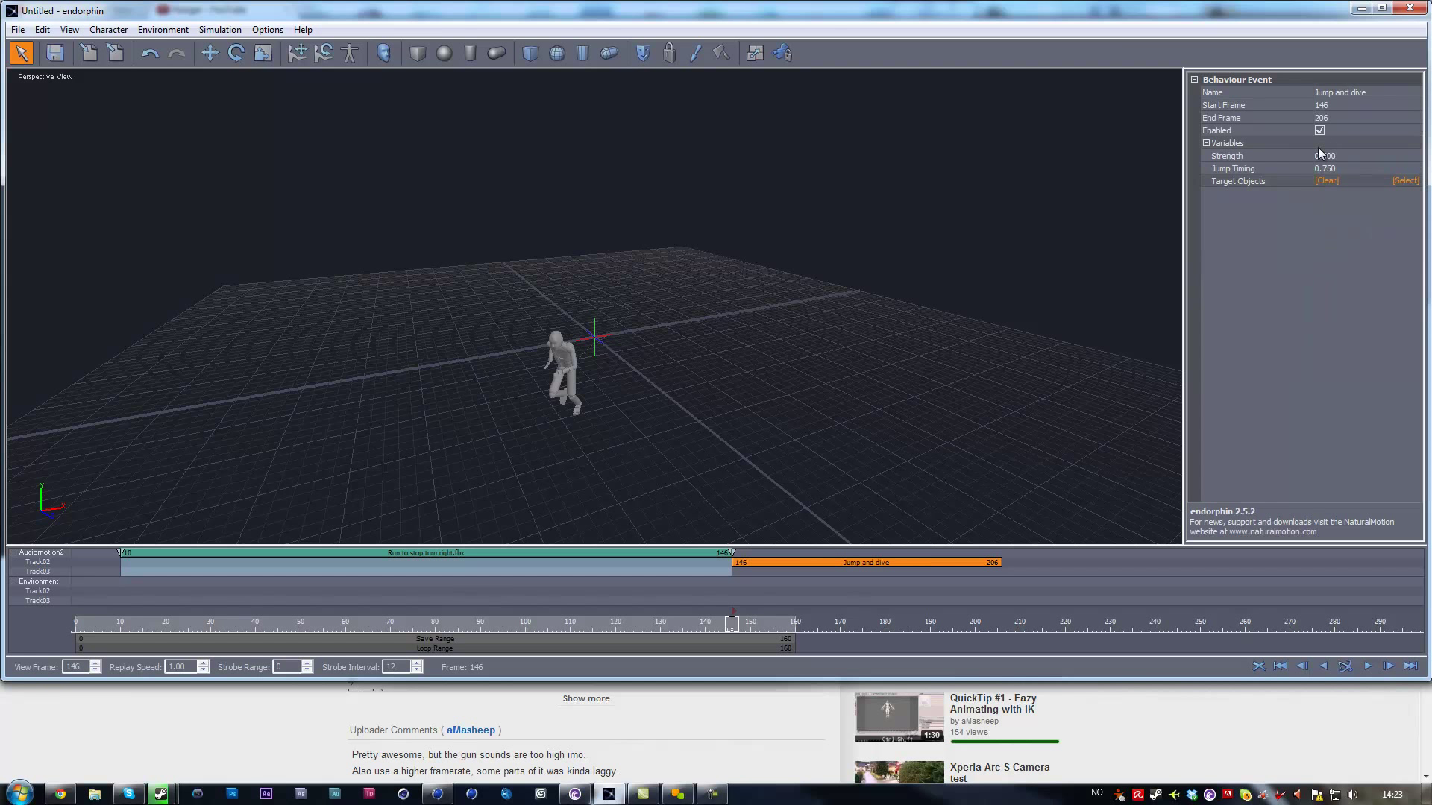
Set the Jump and dive event's jump timing to 0.060 and strength to 1.000, and shift the event to start at frame 142
click(1339, 170)
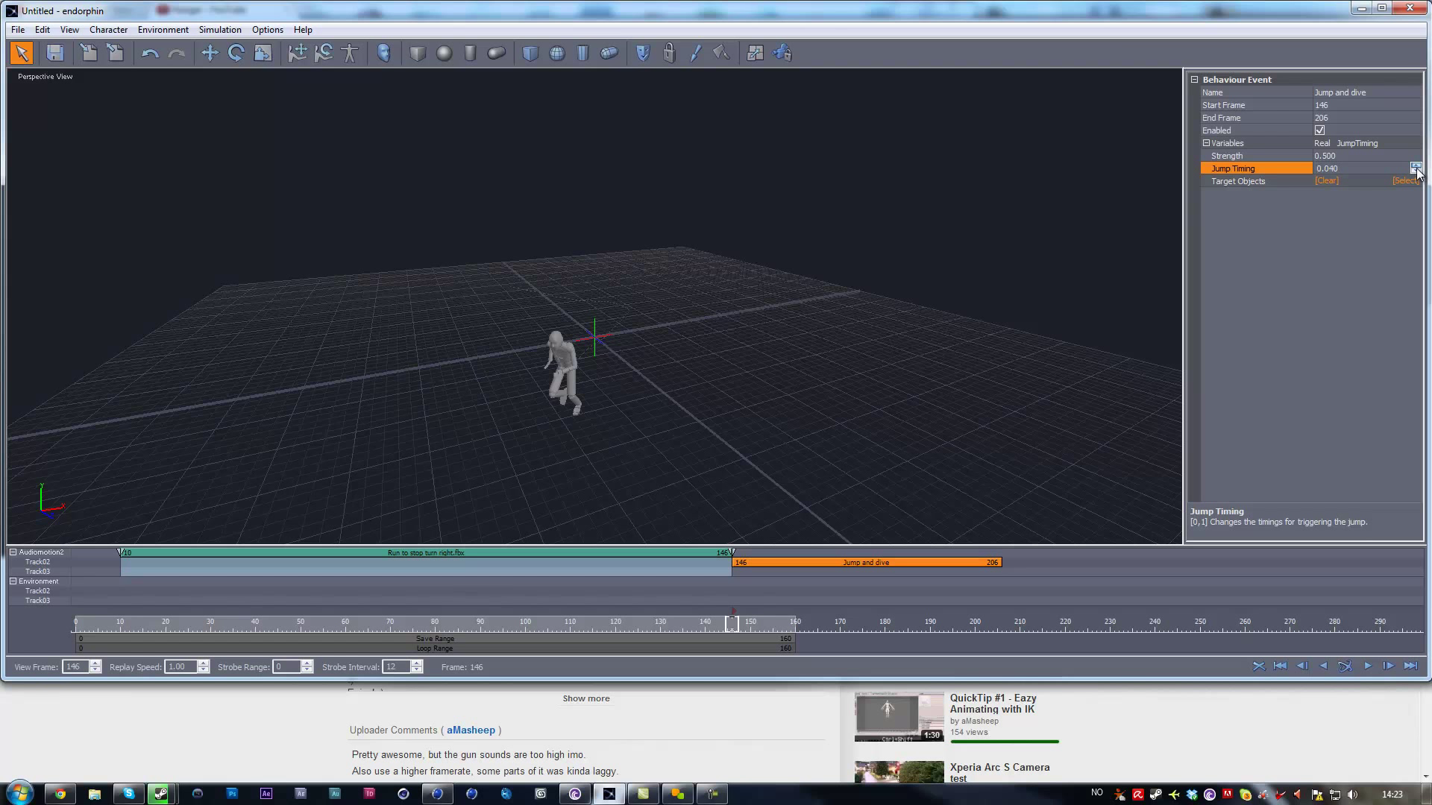
click(1379, 155)
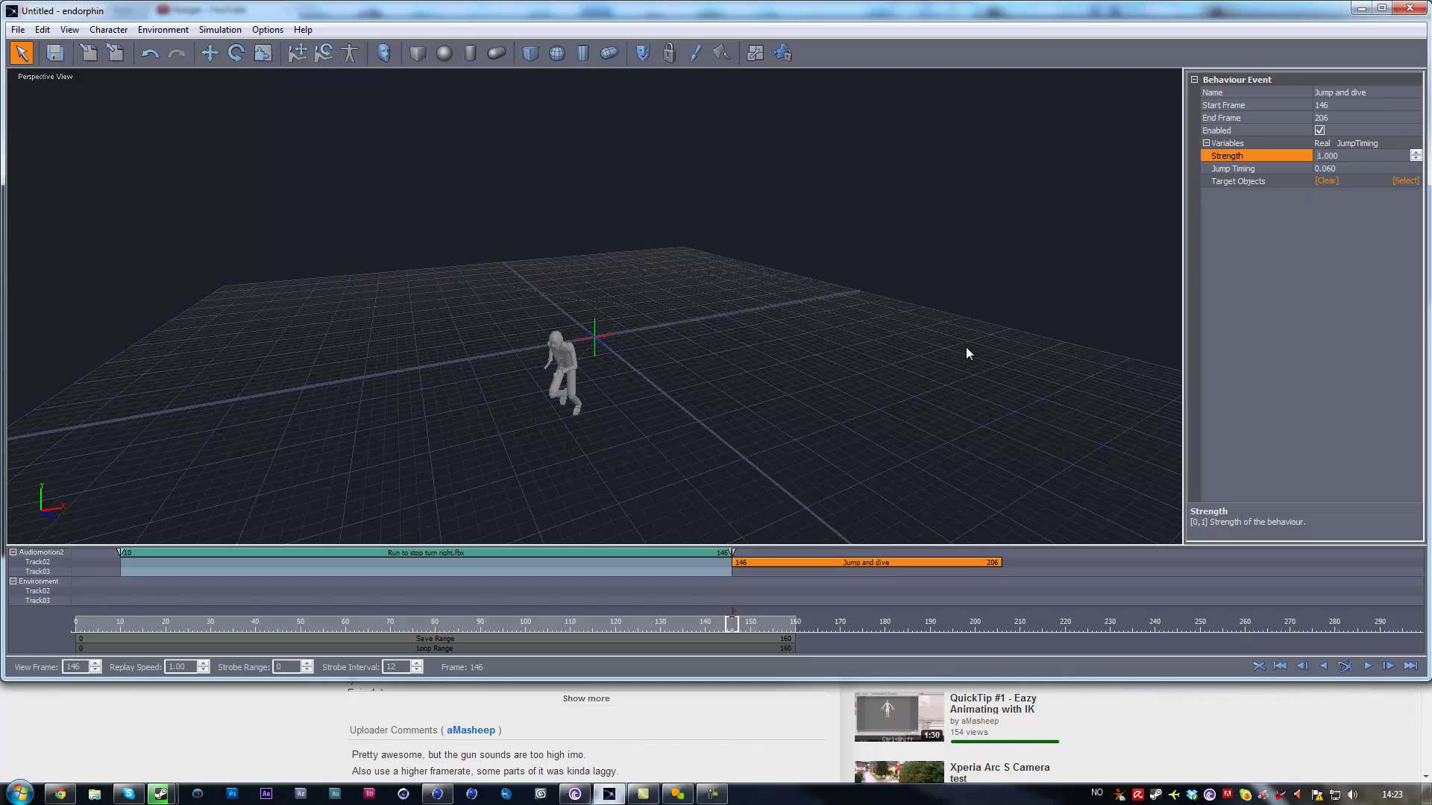
drag(748, 571, 739, 571)
Simulate the scene to about frame 236 and scrub back to frame 103 to review the motion
click(1344, 666)
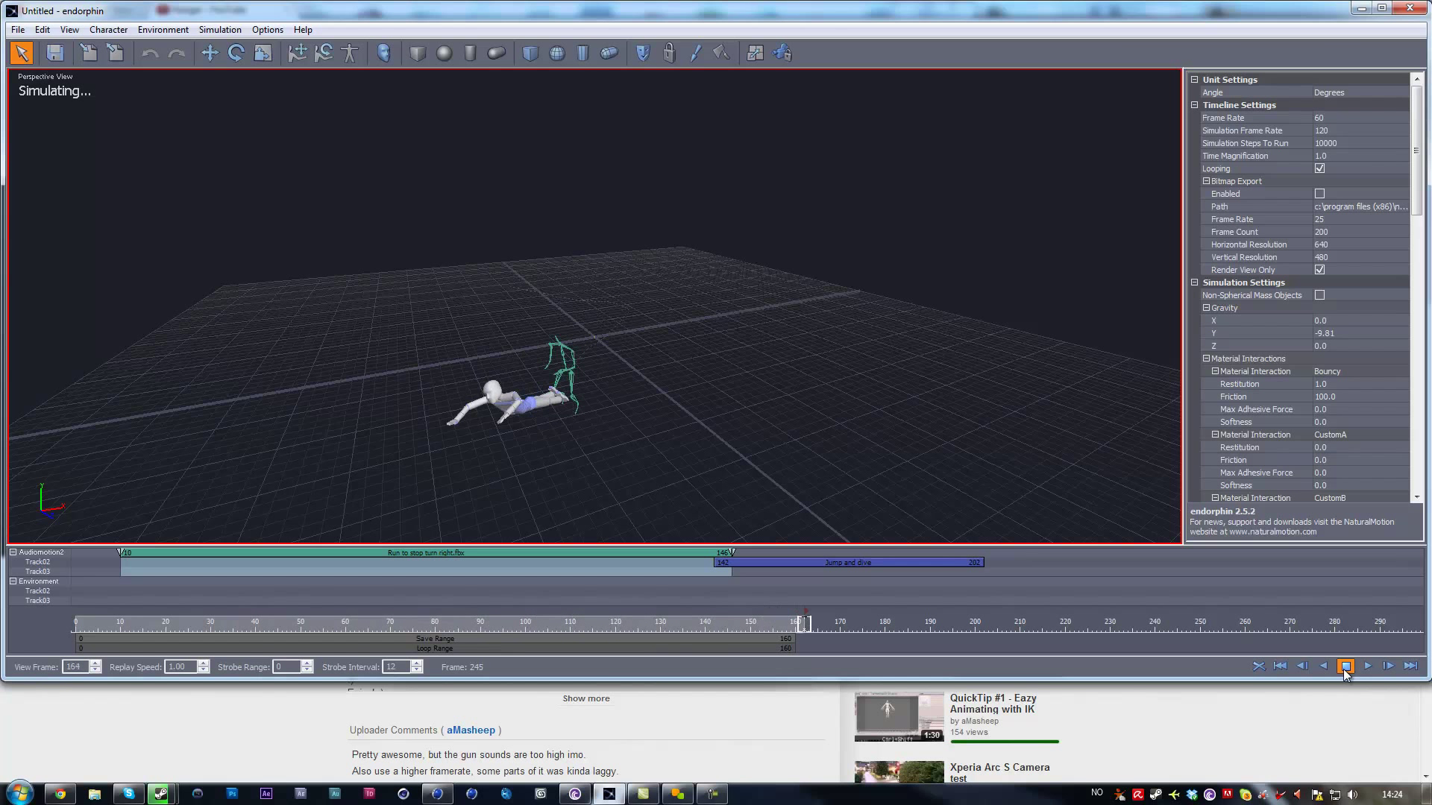
click(1345, 667)
mouse_move(901, 630)
mouse_down()
mouse_move(720, 629)
mouse_move(881, 627)
mouse_move(775, 613)
mouse_move(160, 621)
mouse_move(854, 620)
mouse_move(238, 619)
mouse_move(393, 634)
mouse_move(900, 626)
mouse_up()
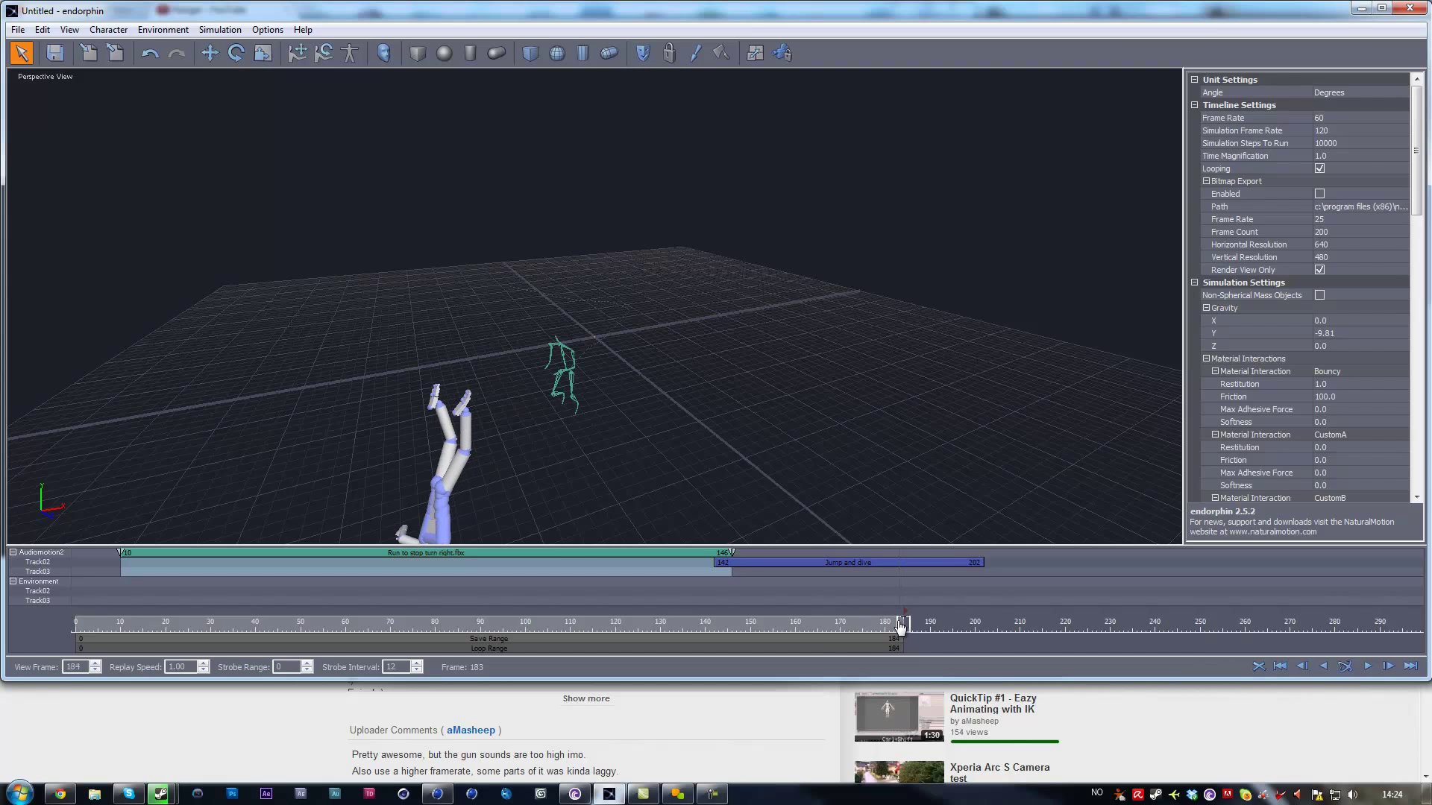
click(1346, 668)
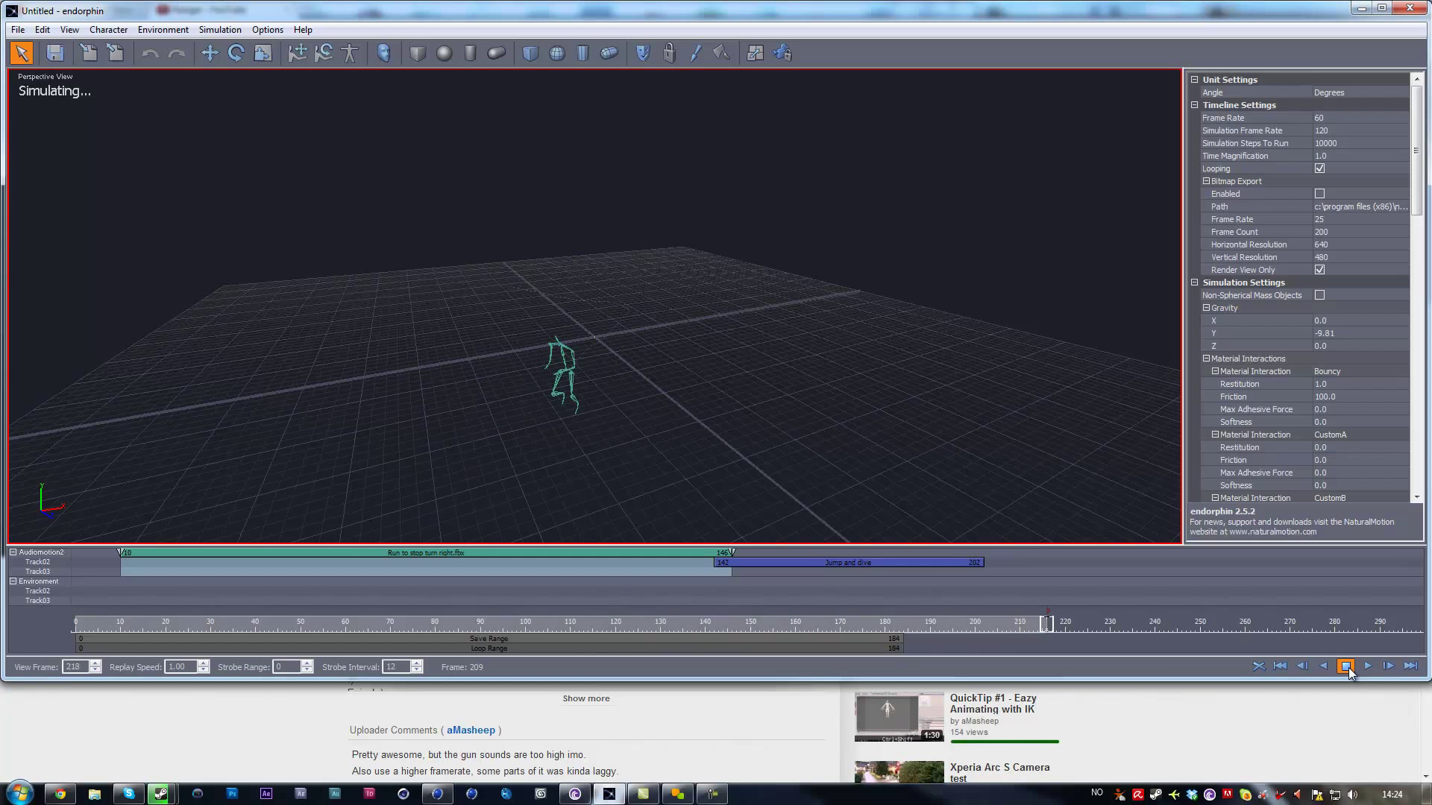
click(1346, 668)
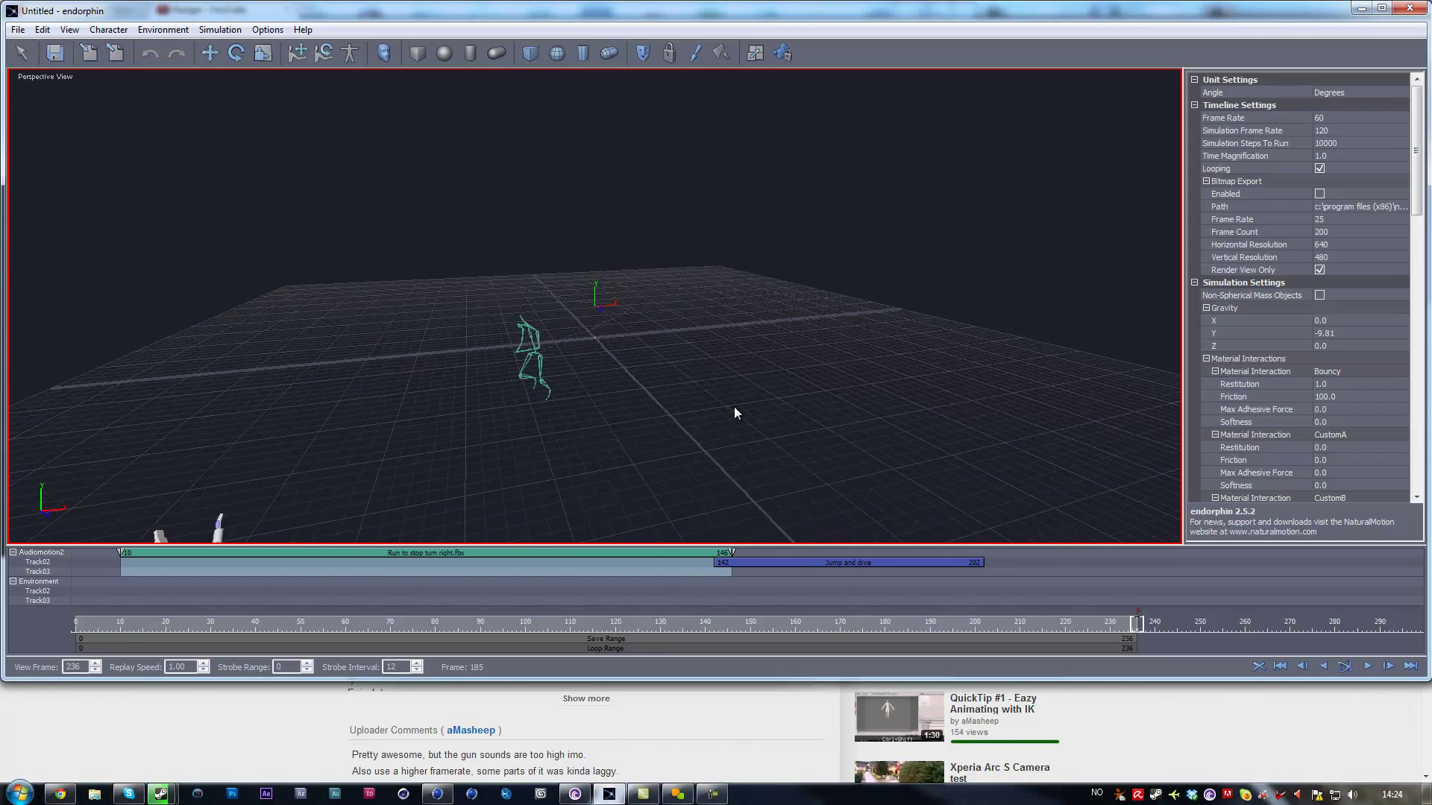
scroll(735, 418, down, 5)
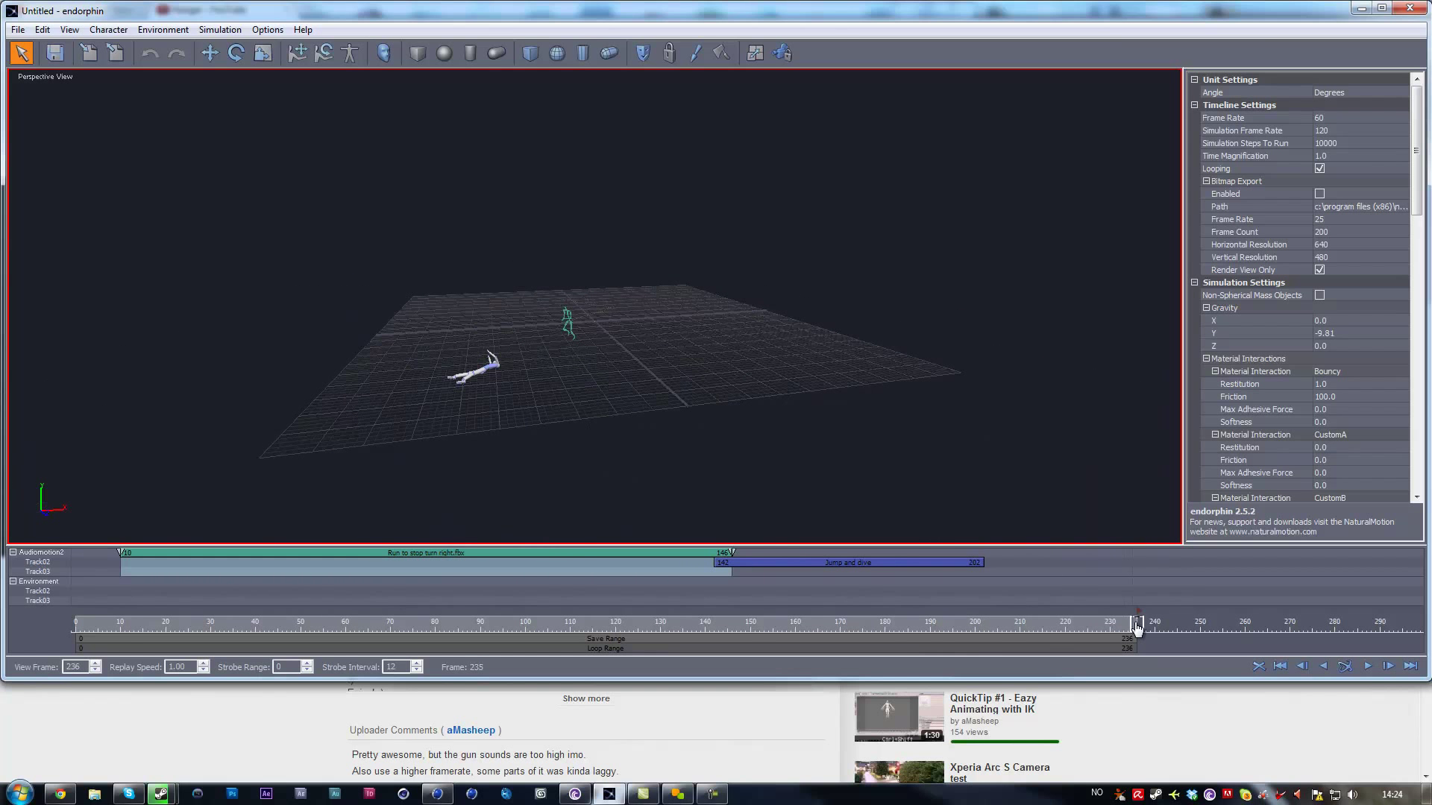
drag(1137, 629, 538, 597)
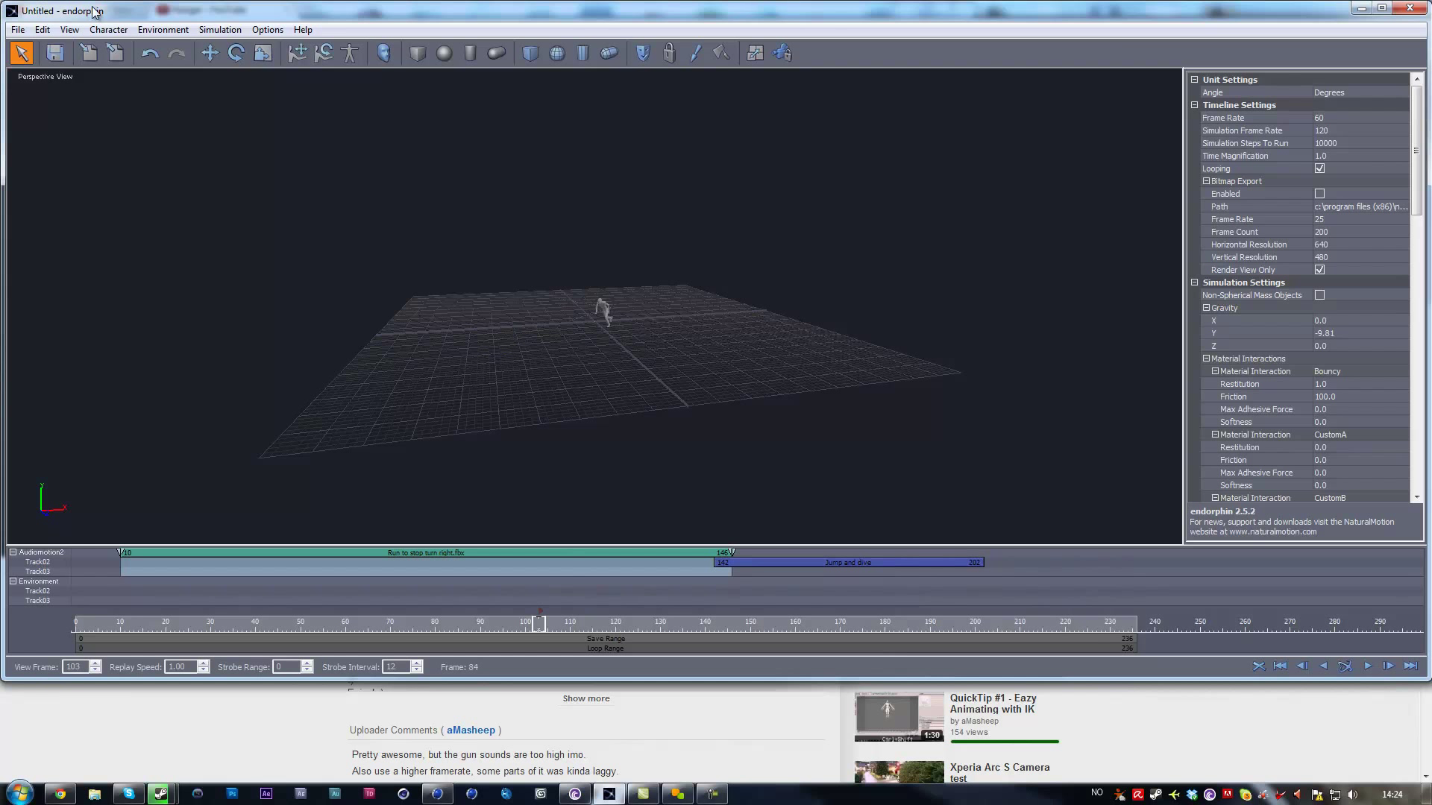
Export the Audiomotion2 character to the 3D folder as an FBX 6.0 file named Tutorial, keeping the default export options
click(18, 29)
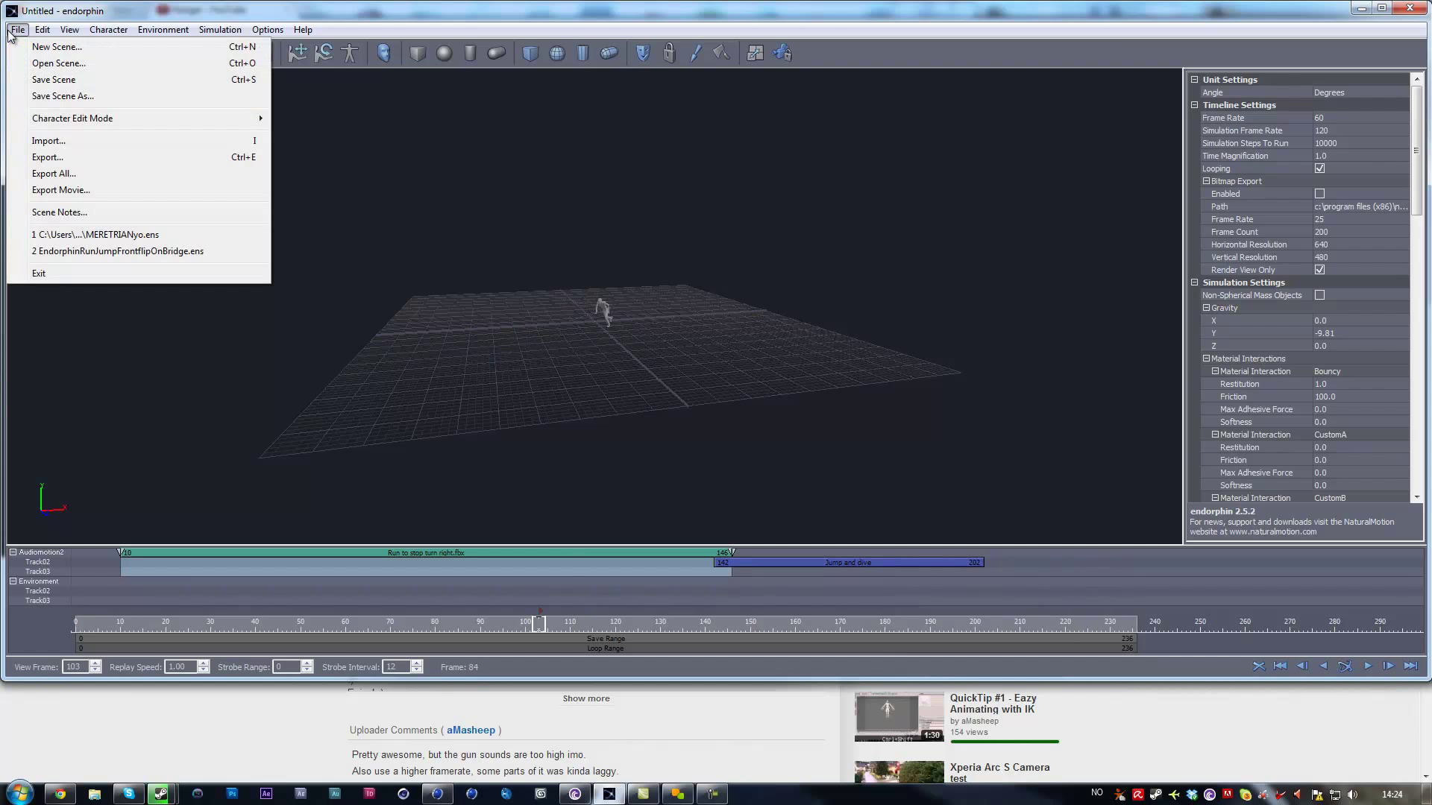
click(95, 157)
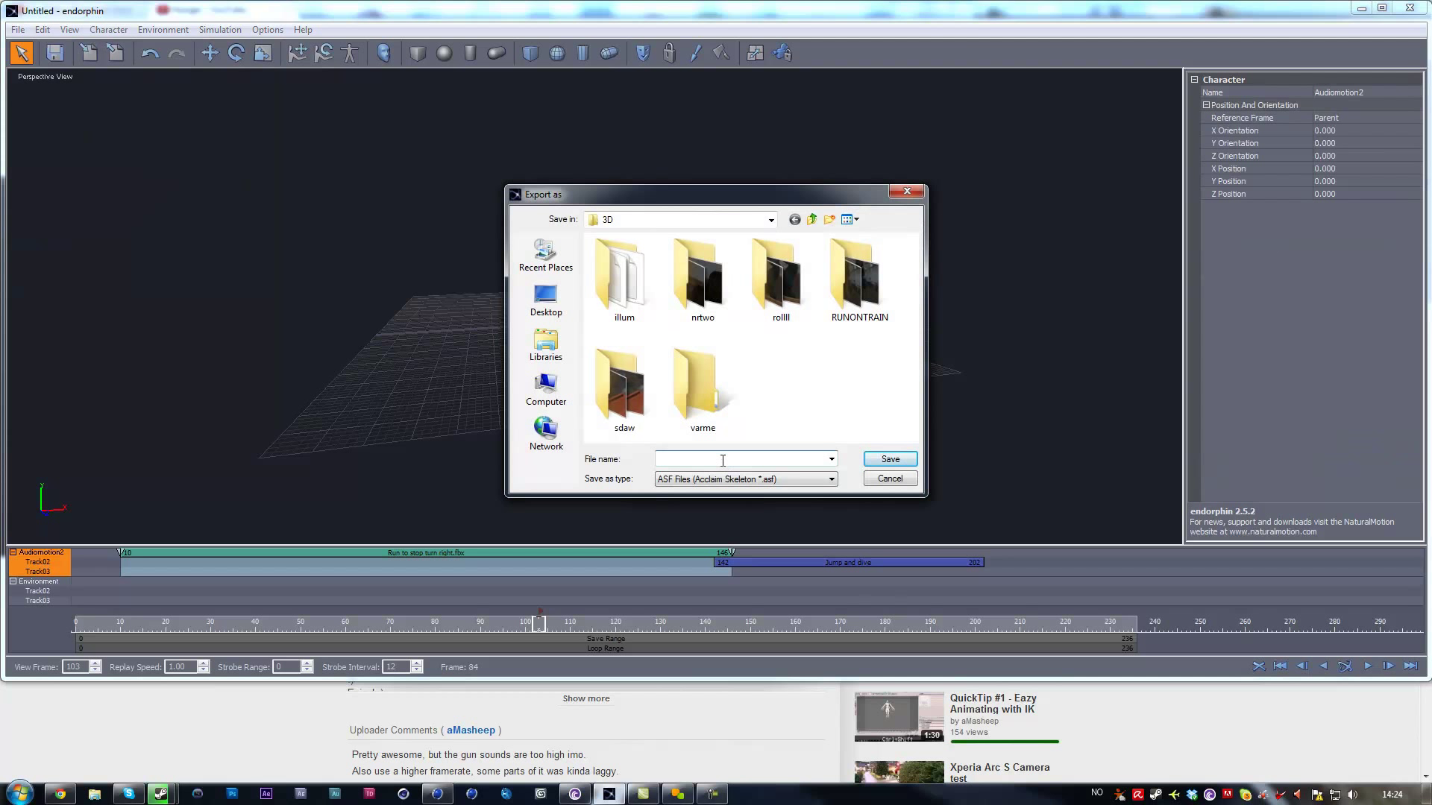
click(803, 482)
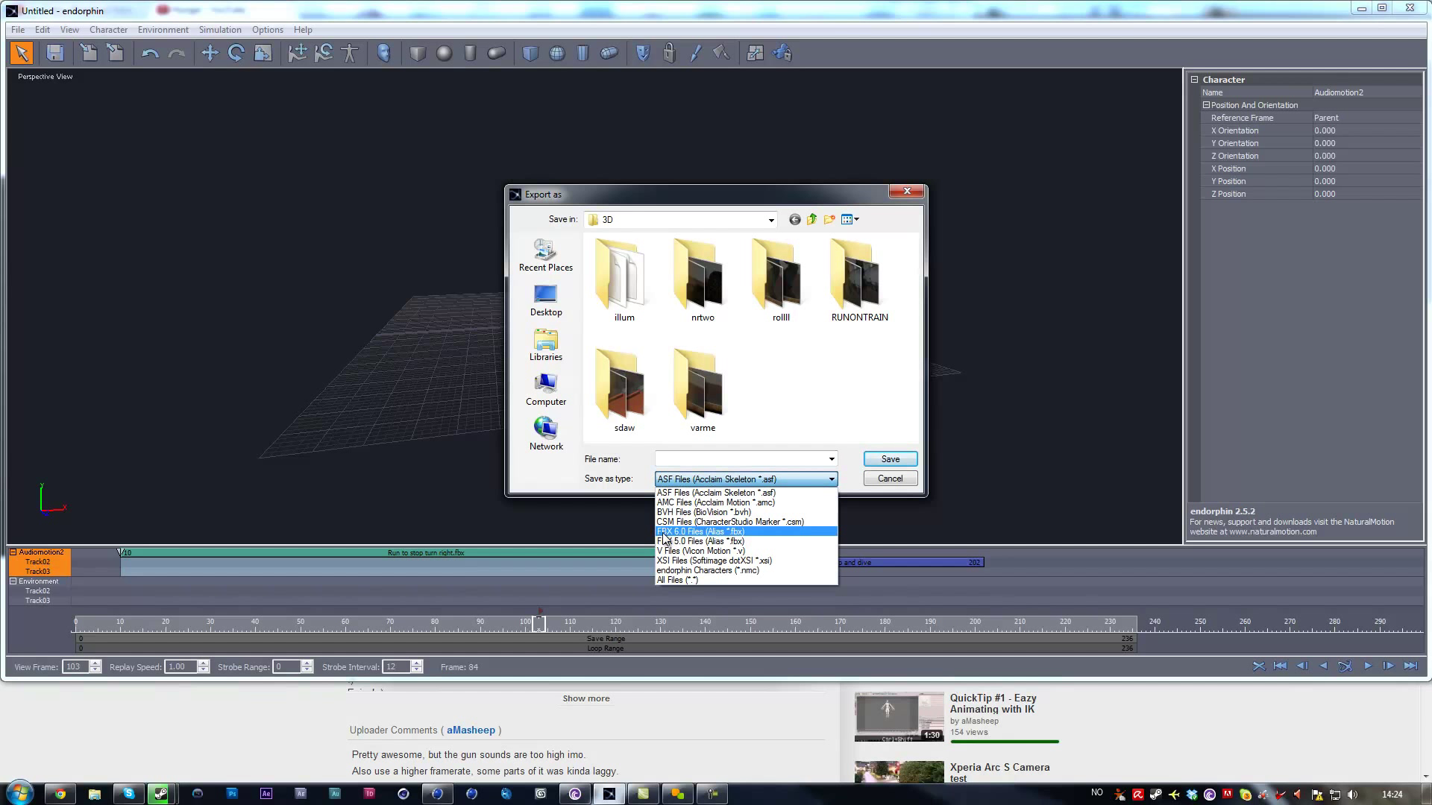
click(770, 533)
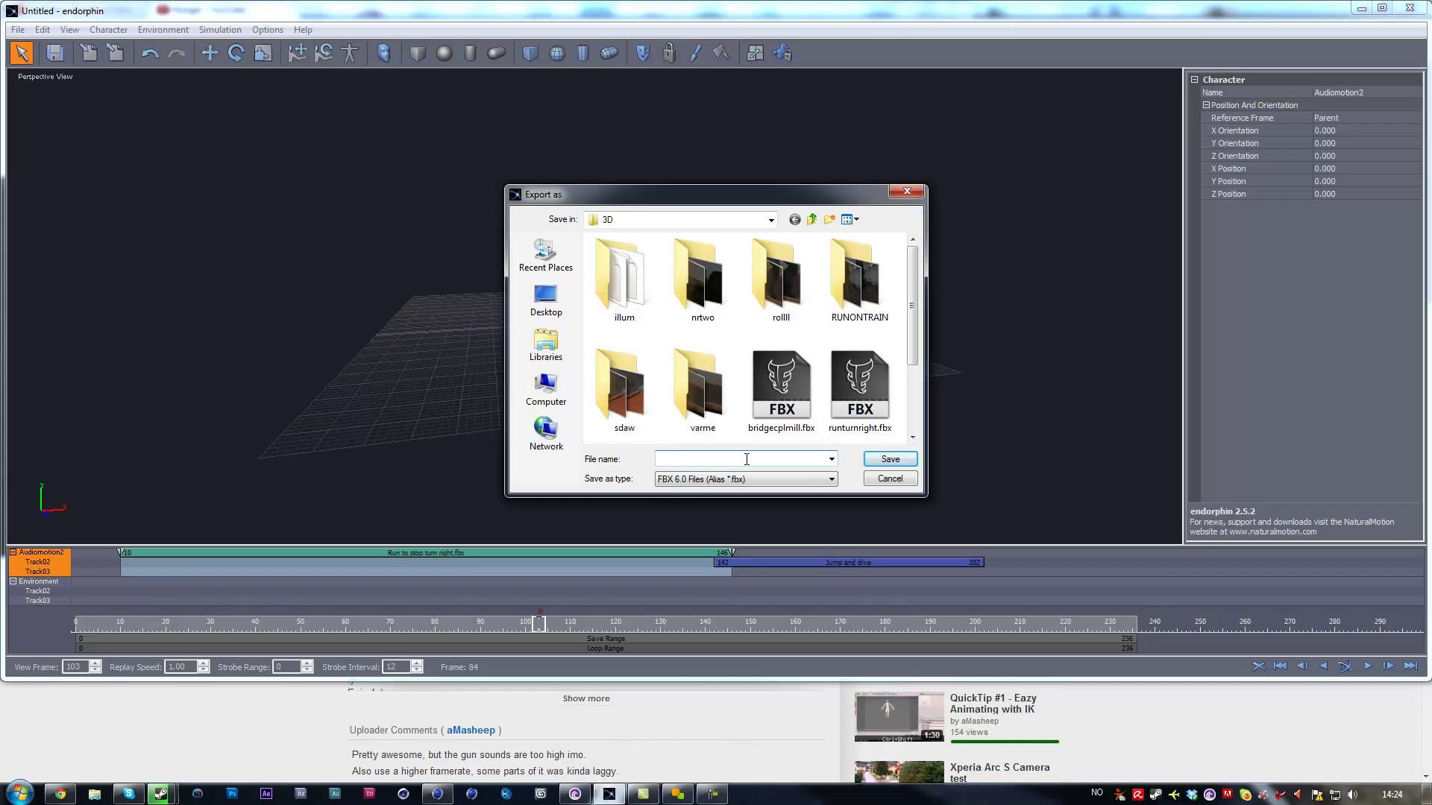
text(Tutorial)
key(Return)
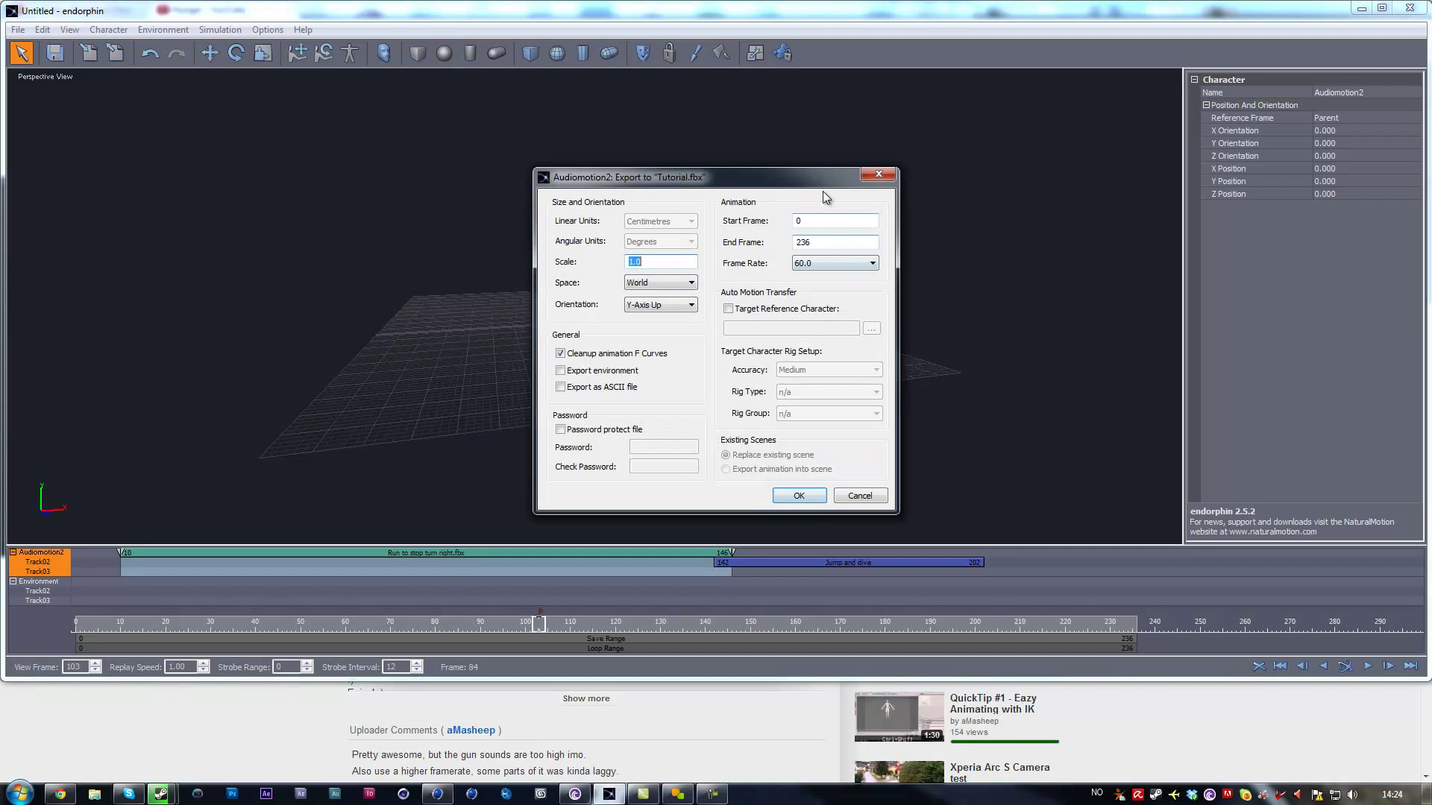
click(805, 498)
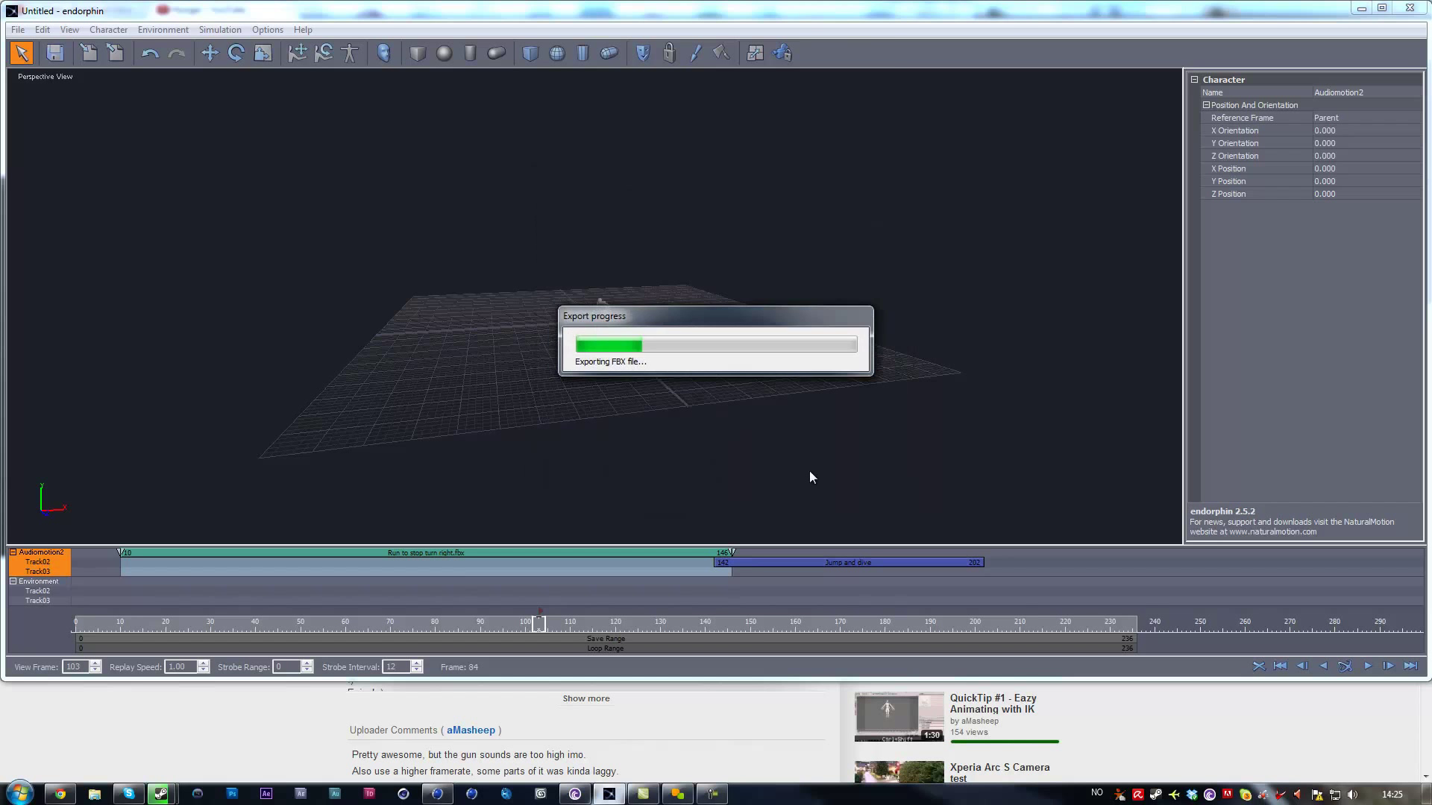
Switch to CINEMA 4D and merge ct_gsg9.c4d from the CT_gsg9 folder in Css Models for C4d into the empty project
click(437, 795)
click(12, 23)
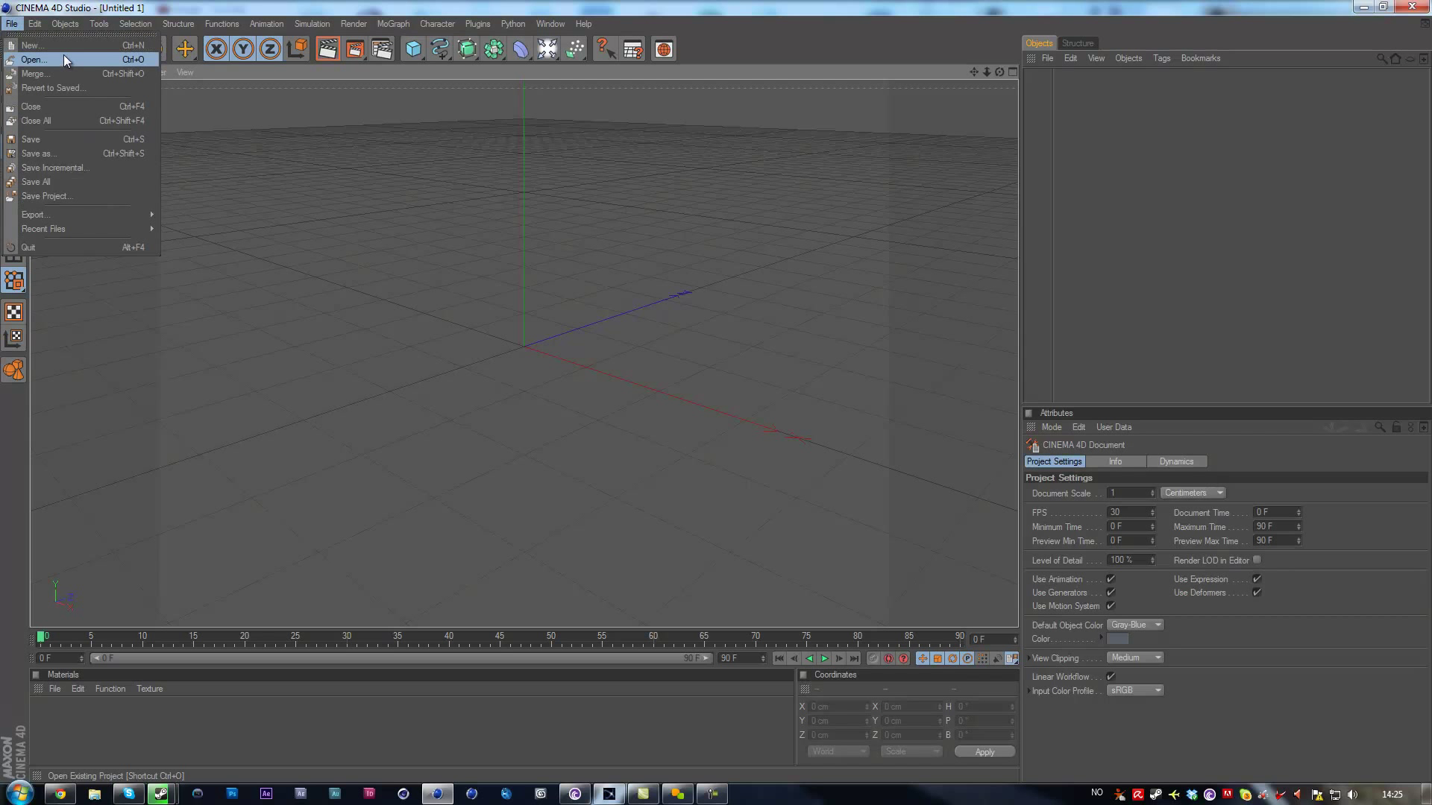
click(52, 73)
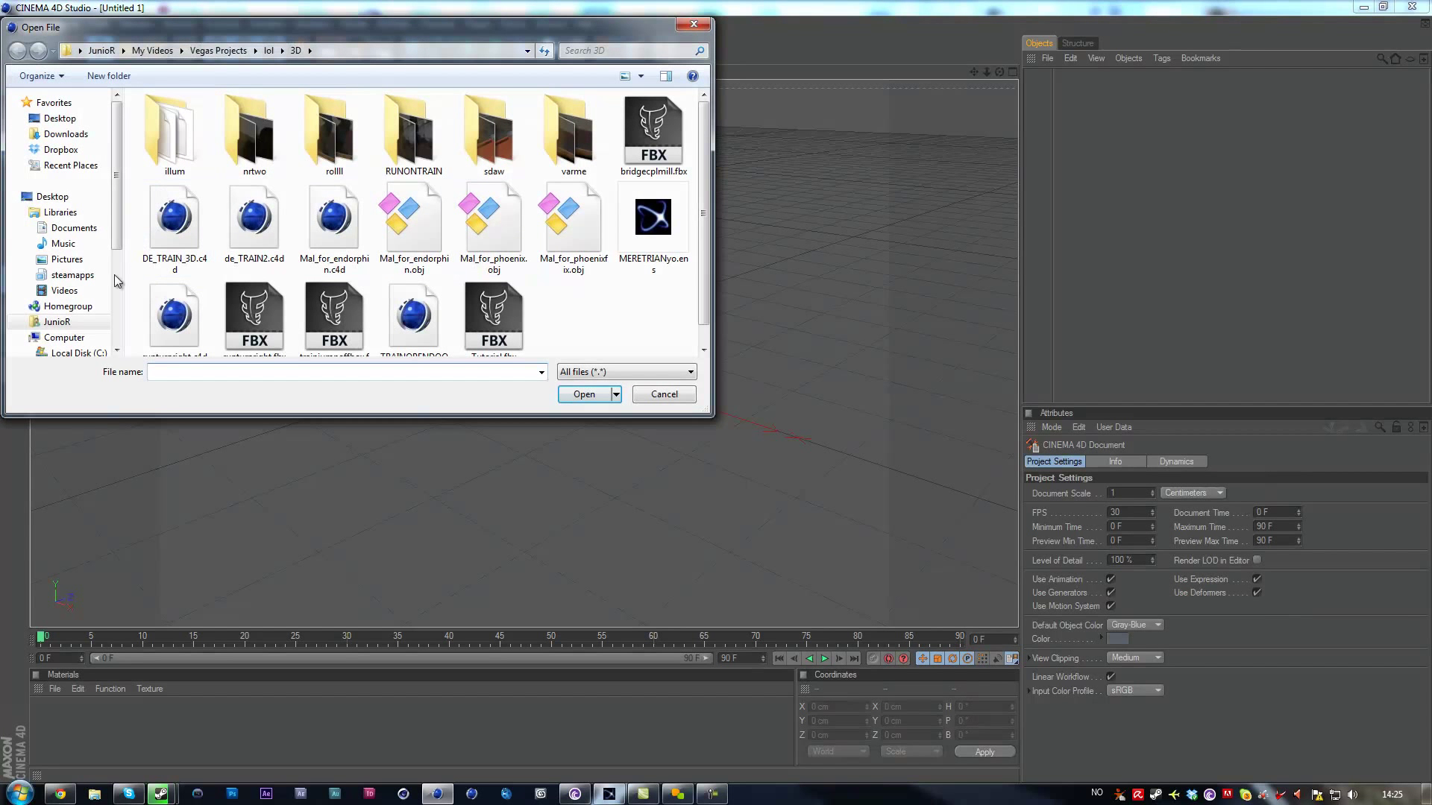
click(88, 228)
click(268, 317)
scroll(280, 281, down, 2)
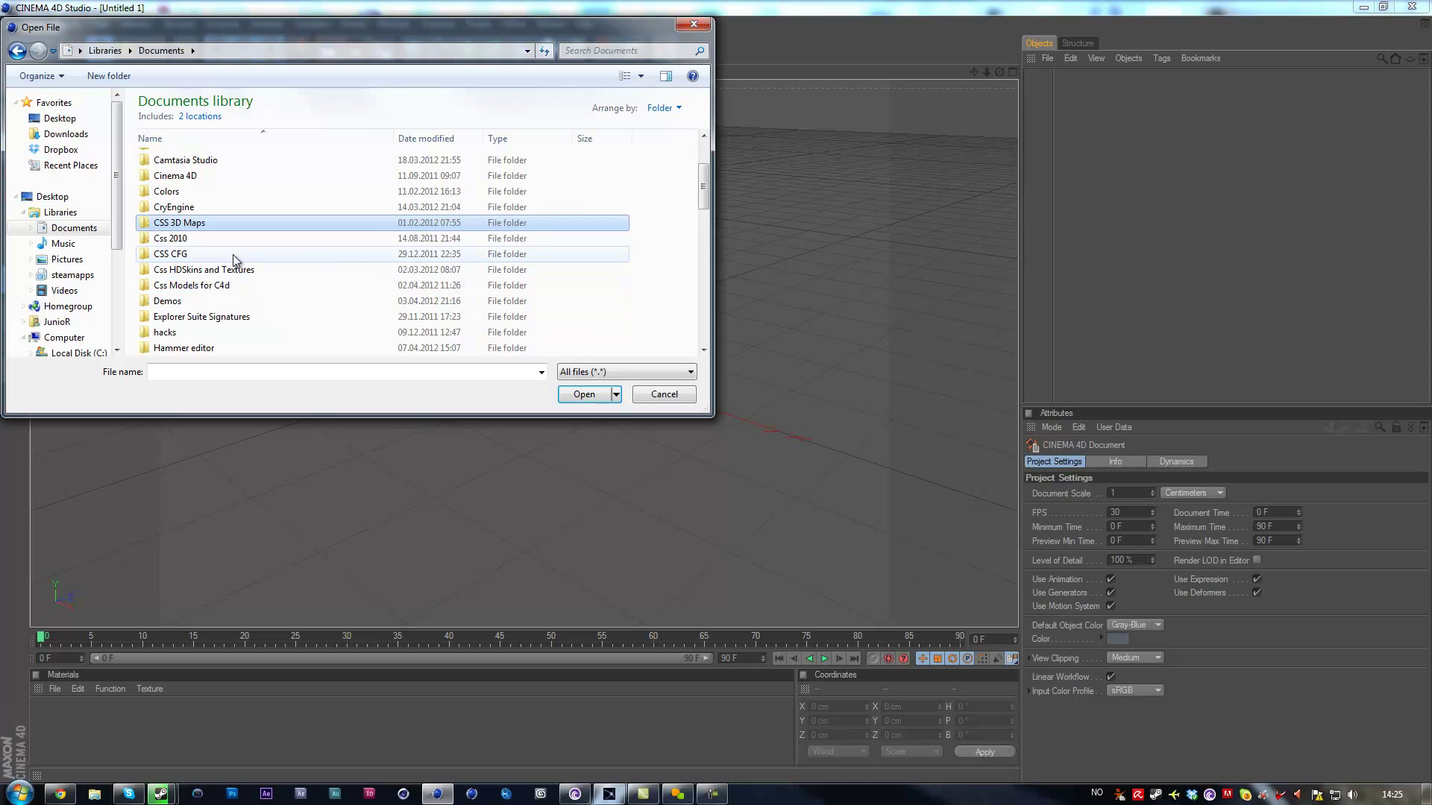
double_click(237, 286)
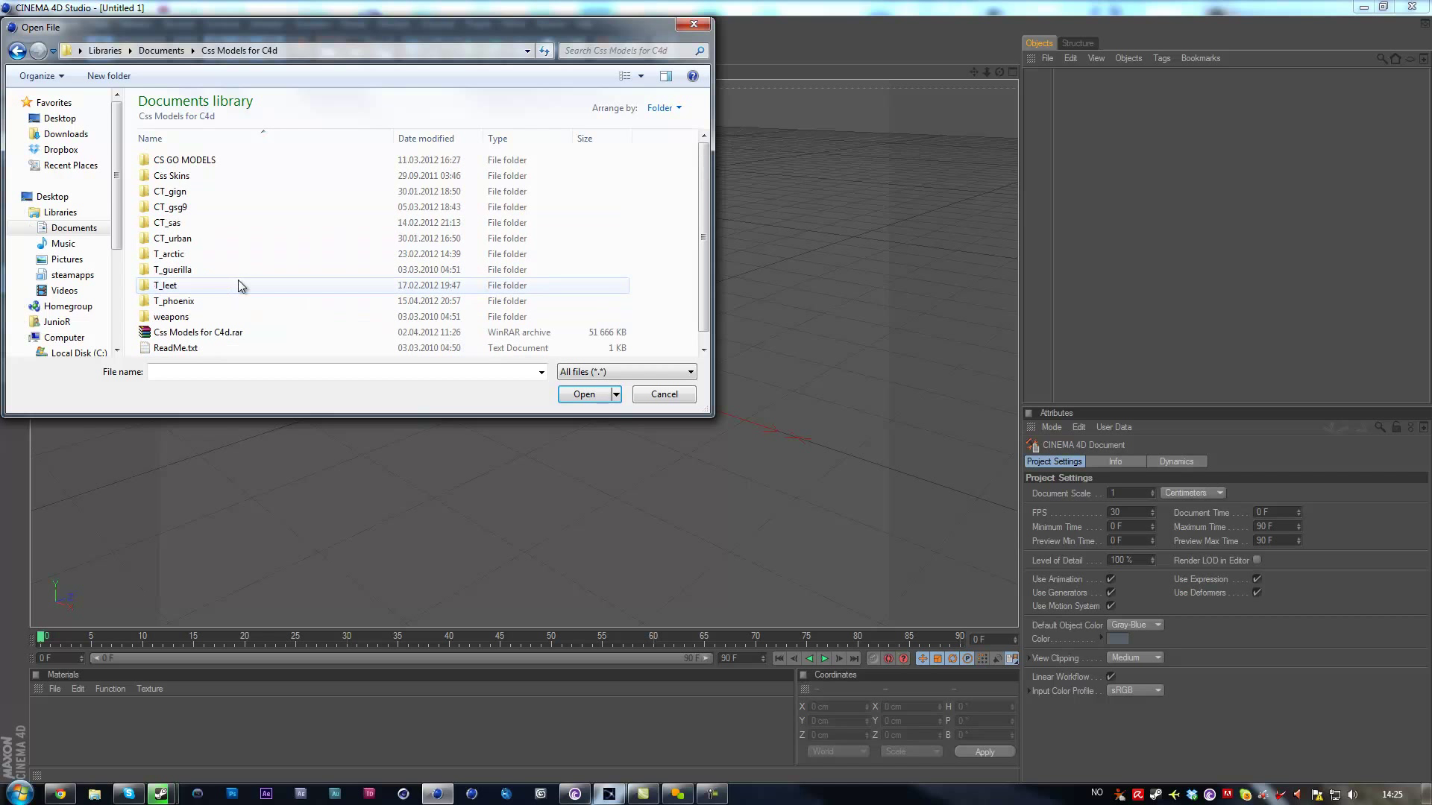
double_click(223, 208)
click(201, 161)
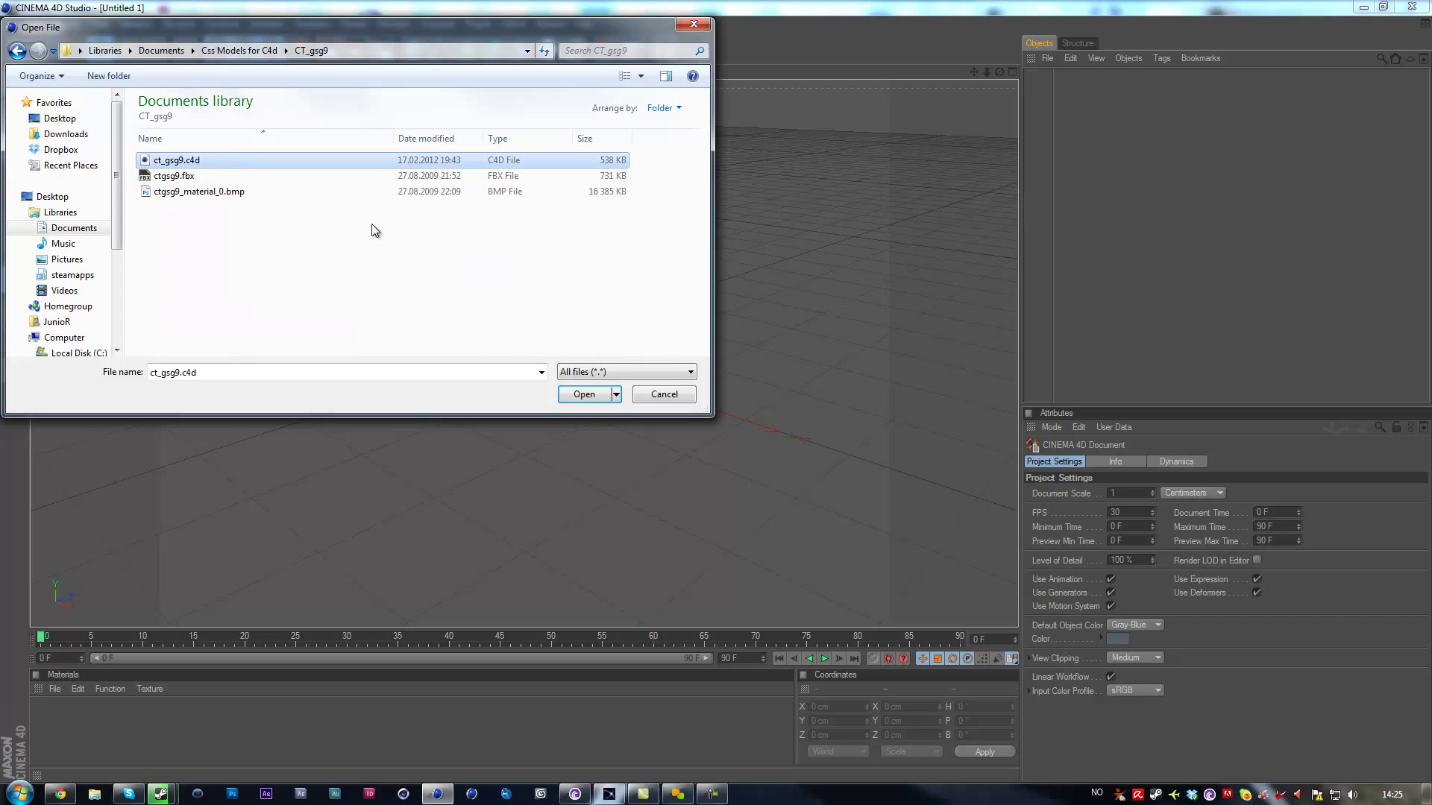
click(585, 395)
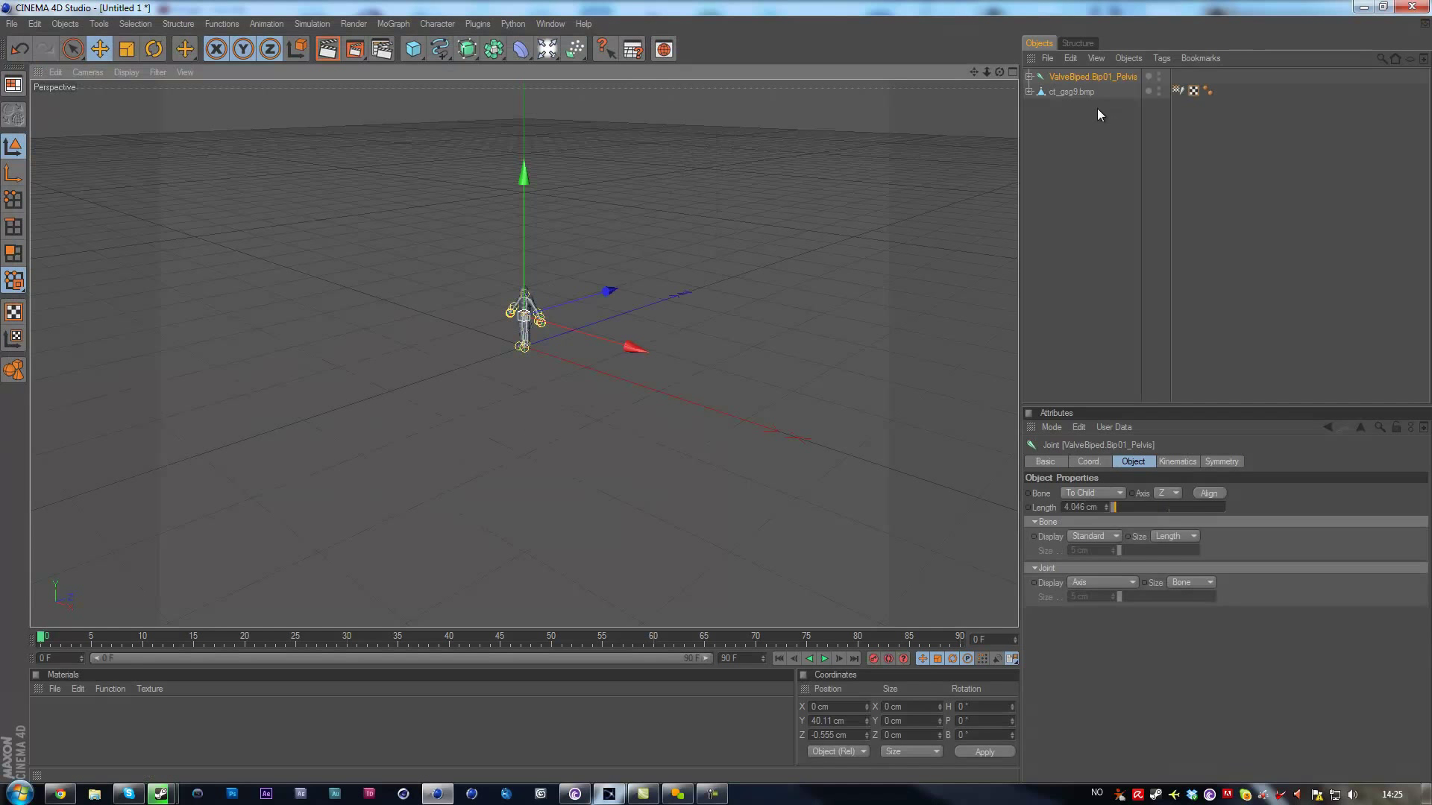
Expand the joint hierarchy from the pelvis through the spine to both clavicles and select the L_UpperArm joint
click(1028, 83)
click(1029, 77)
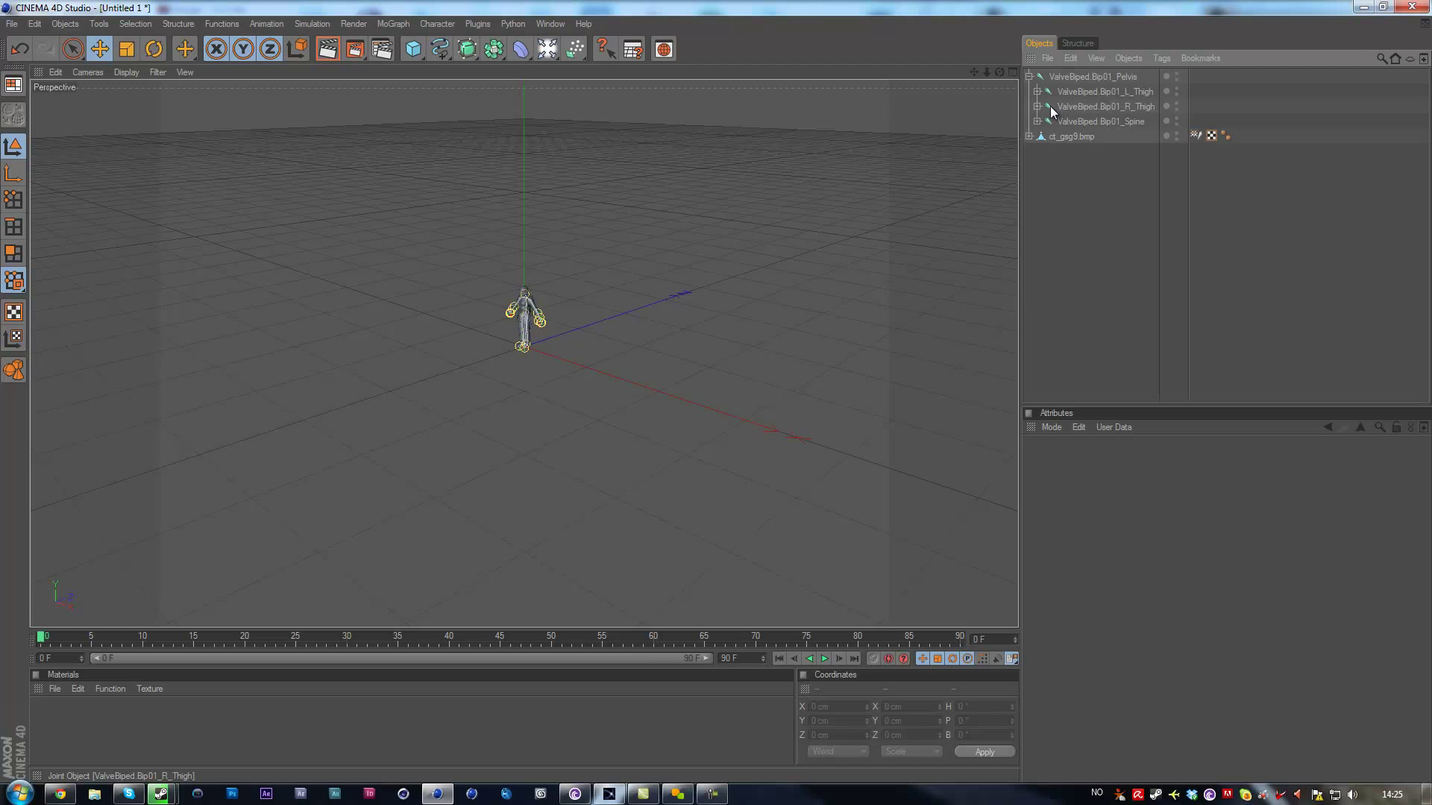
click(1036, 121)
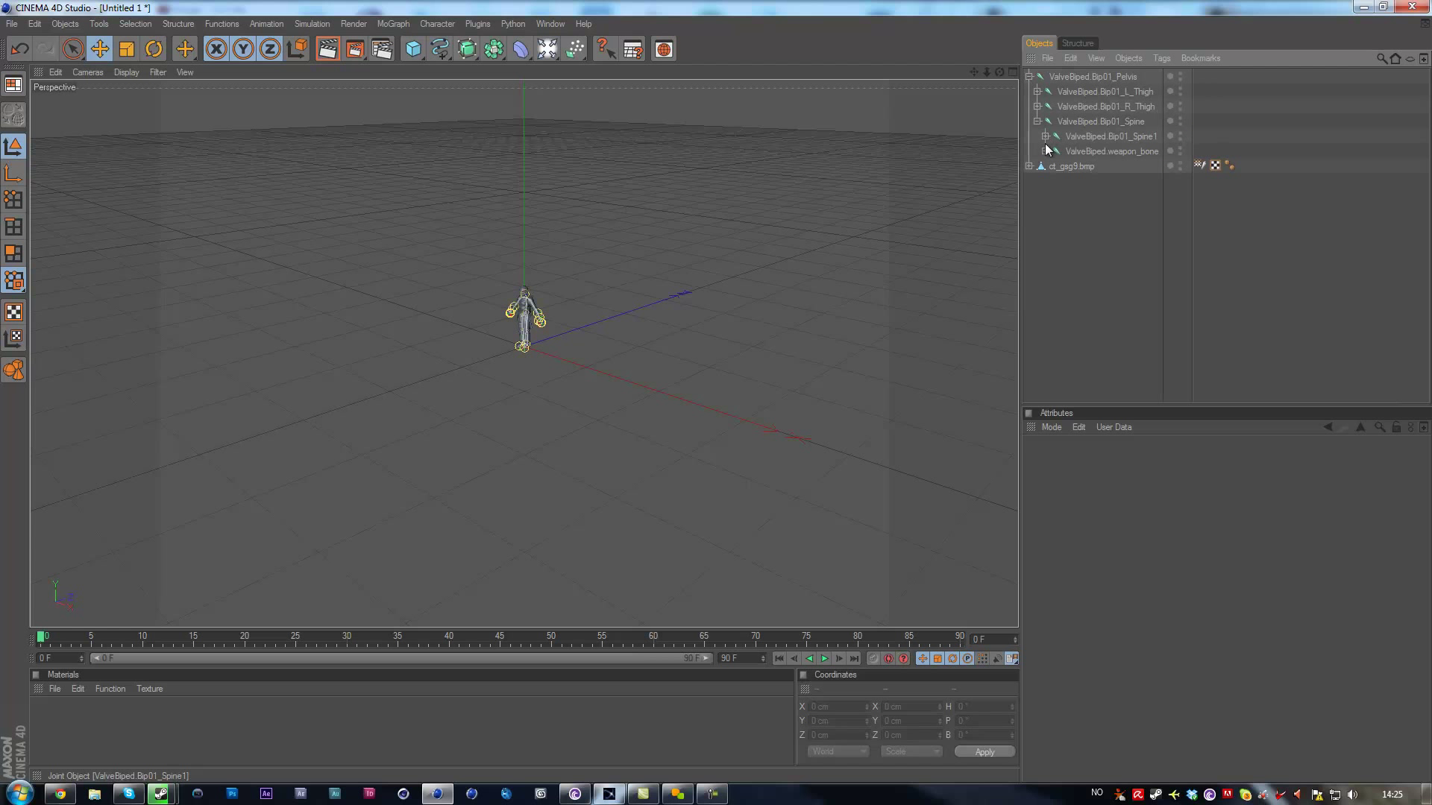
click(1047, 137)
click(1061, 155)
click(1055, 152)
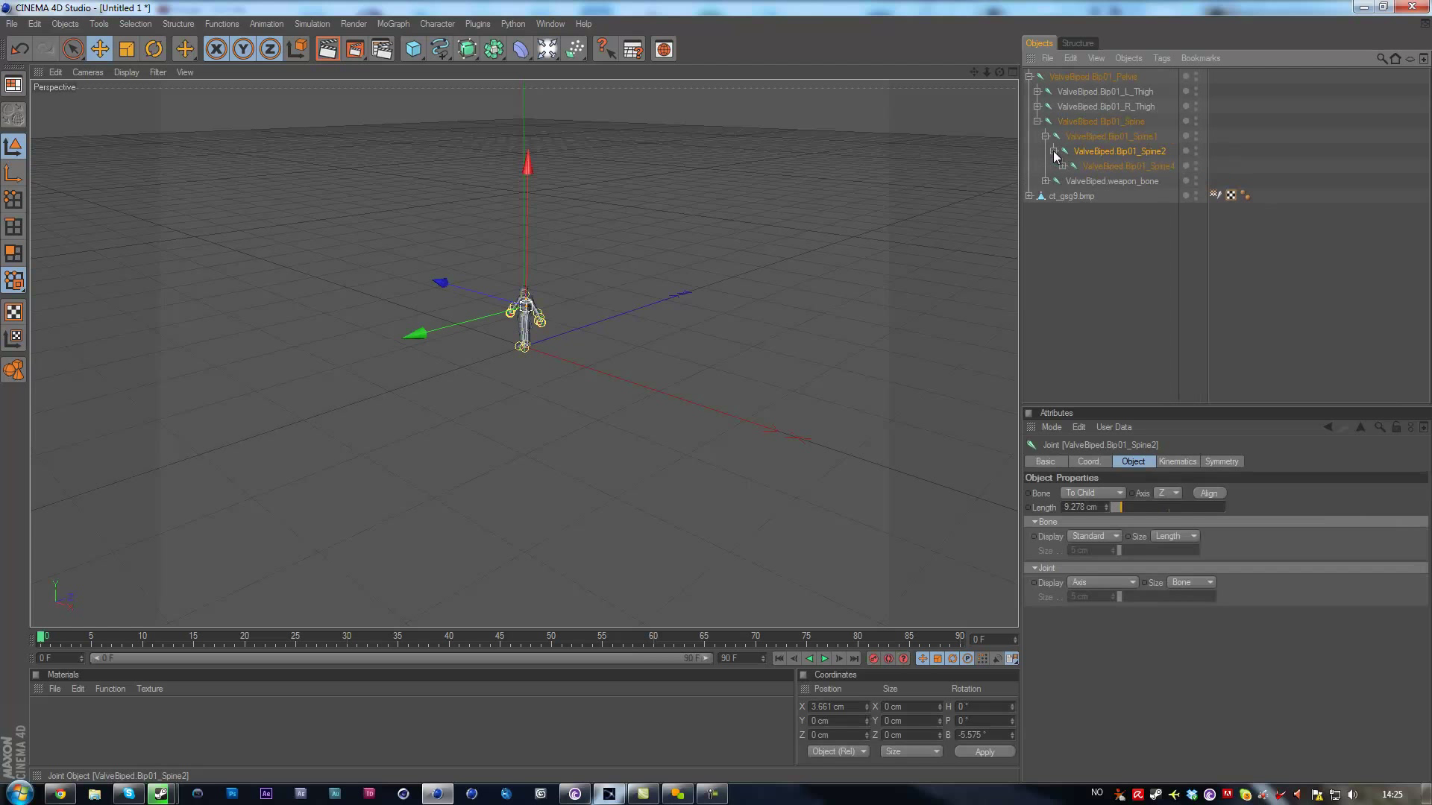
click(1062, 166)
click(1071, 195)
click(1071, 226)
click(1126, 211)
Show the model in the four-view layout and frame the character's upper body and arms in the Front view
scroll(559, 276, up, 5)
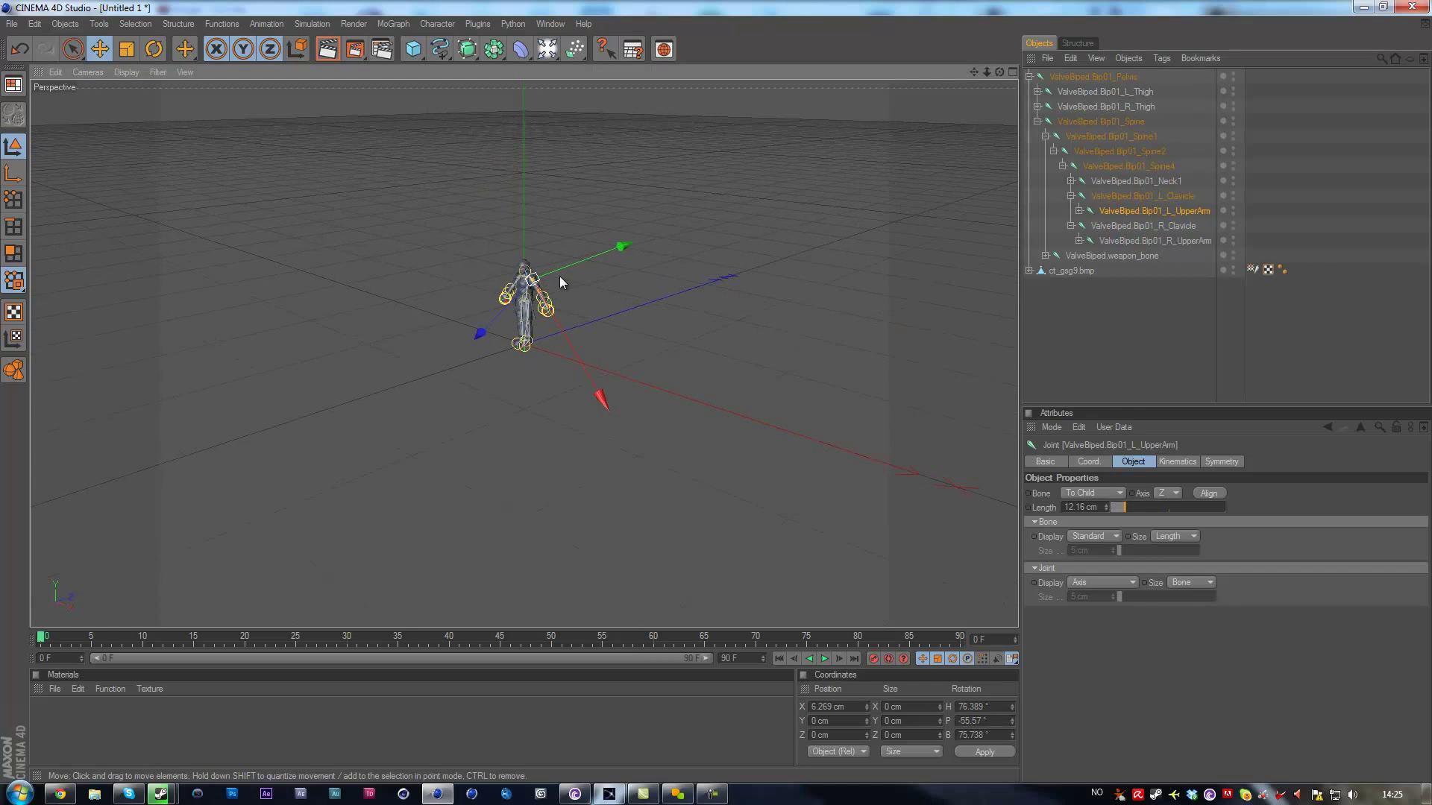
drag(999, 71, 723, 397)
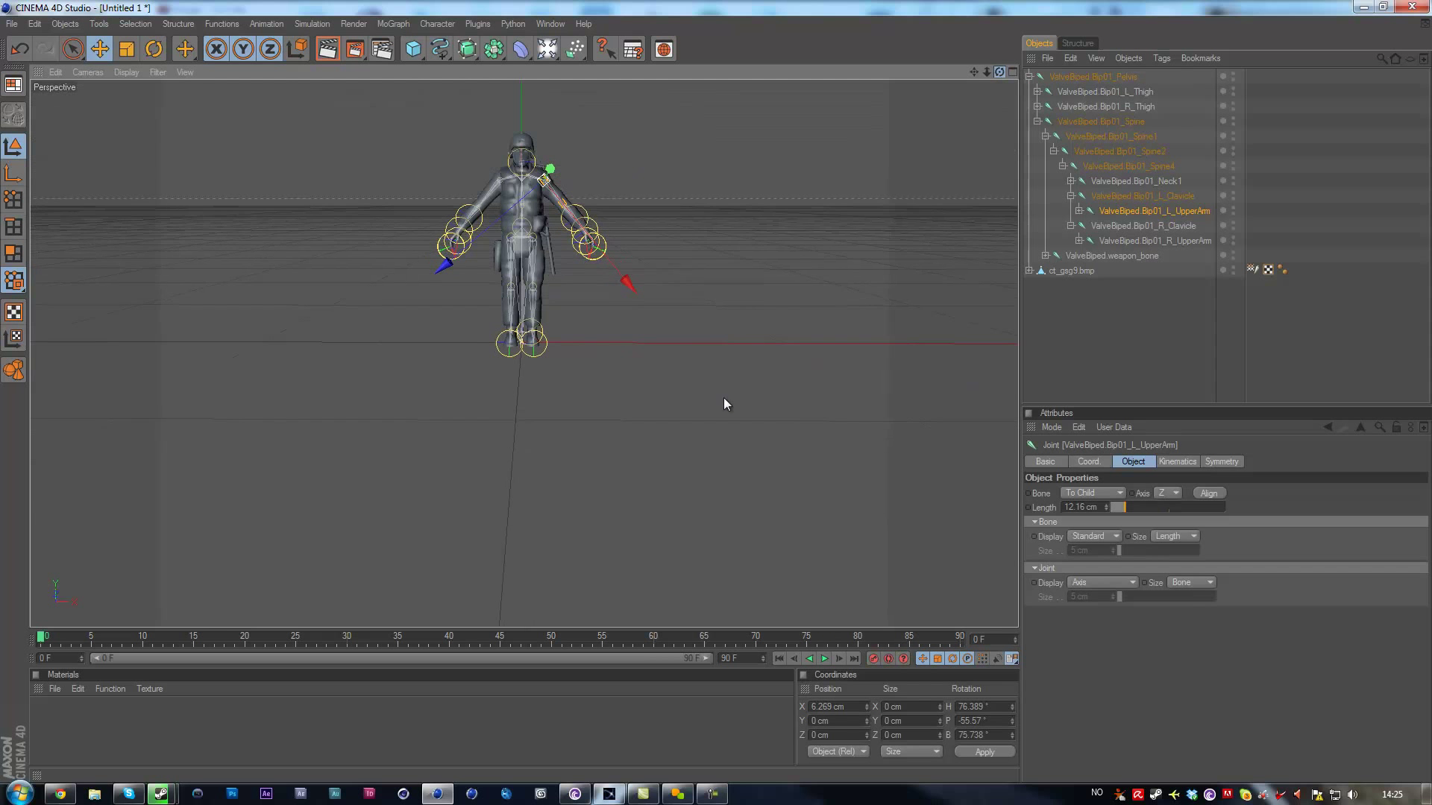
click(1013, 72)
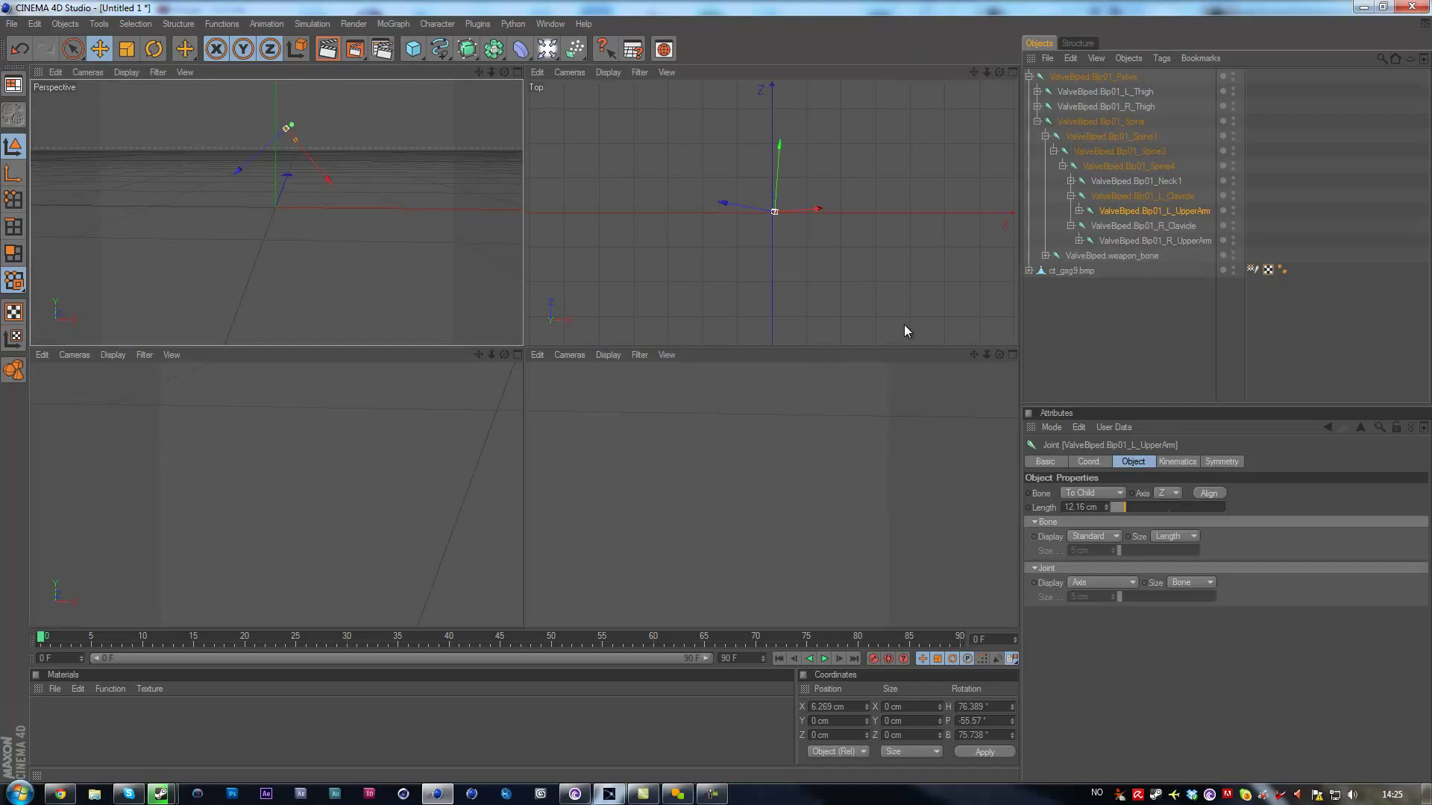
drag(986, 354, 717, 392)
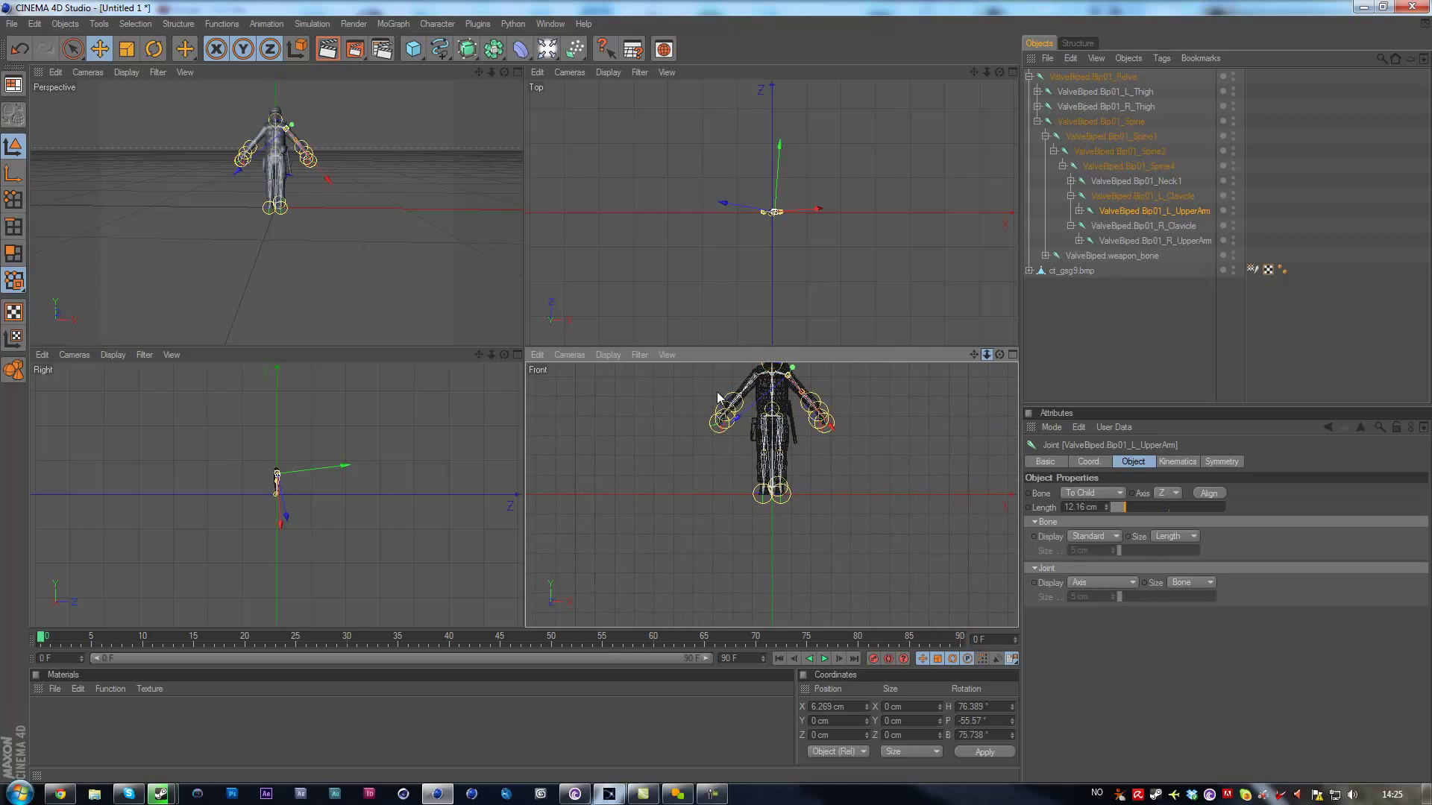
drag(974, 354, 715, 387)
drag(987, 358, 727, 391)
drag(981, 356, 716, 392)
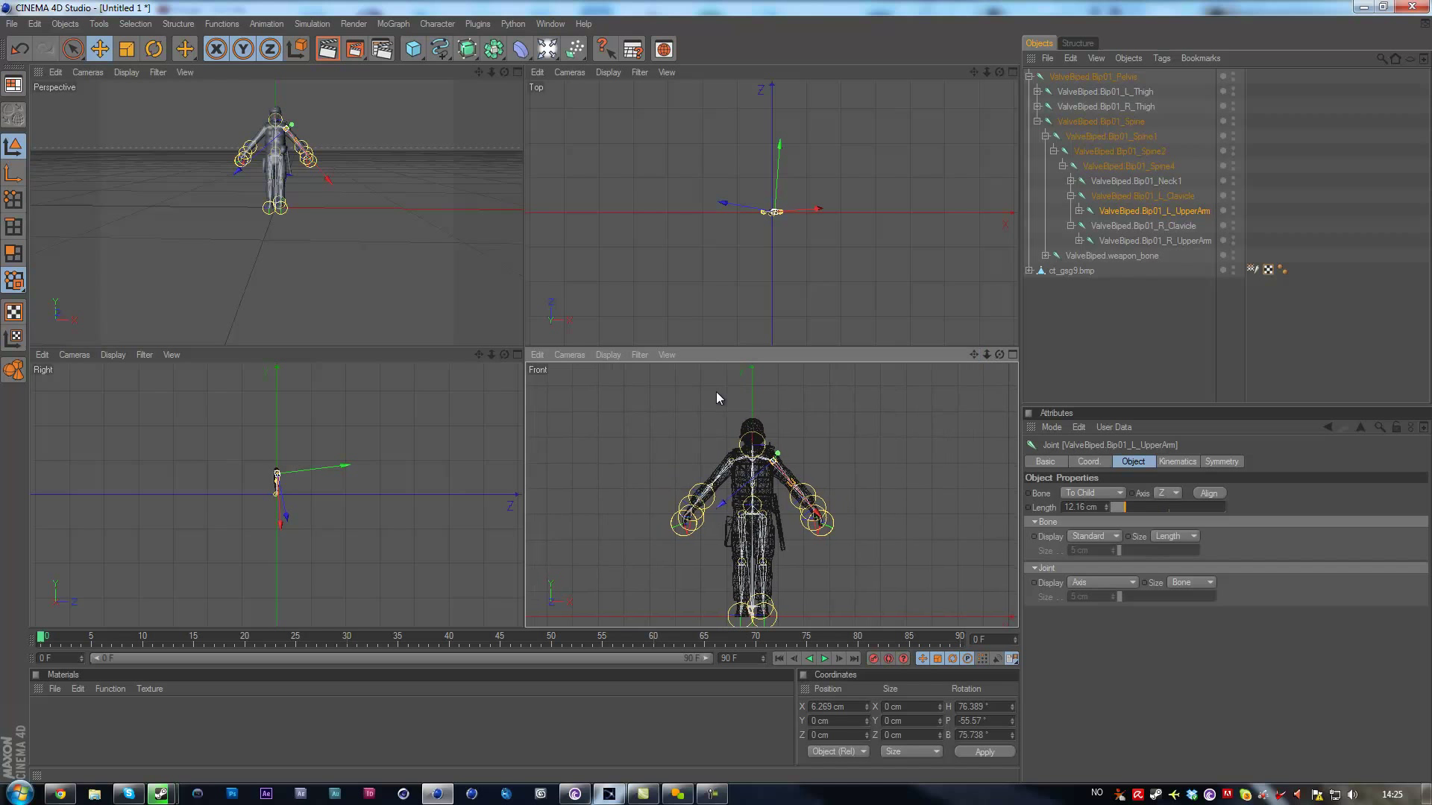
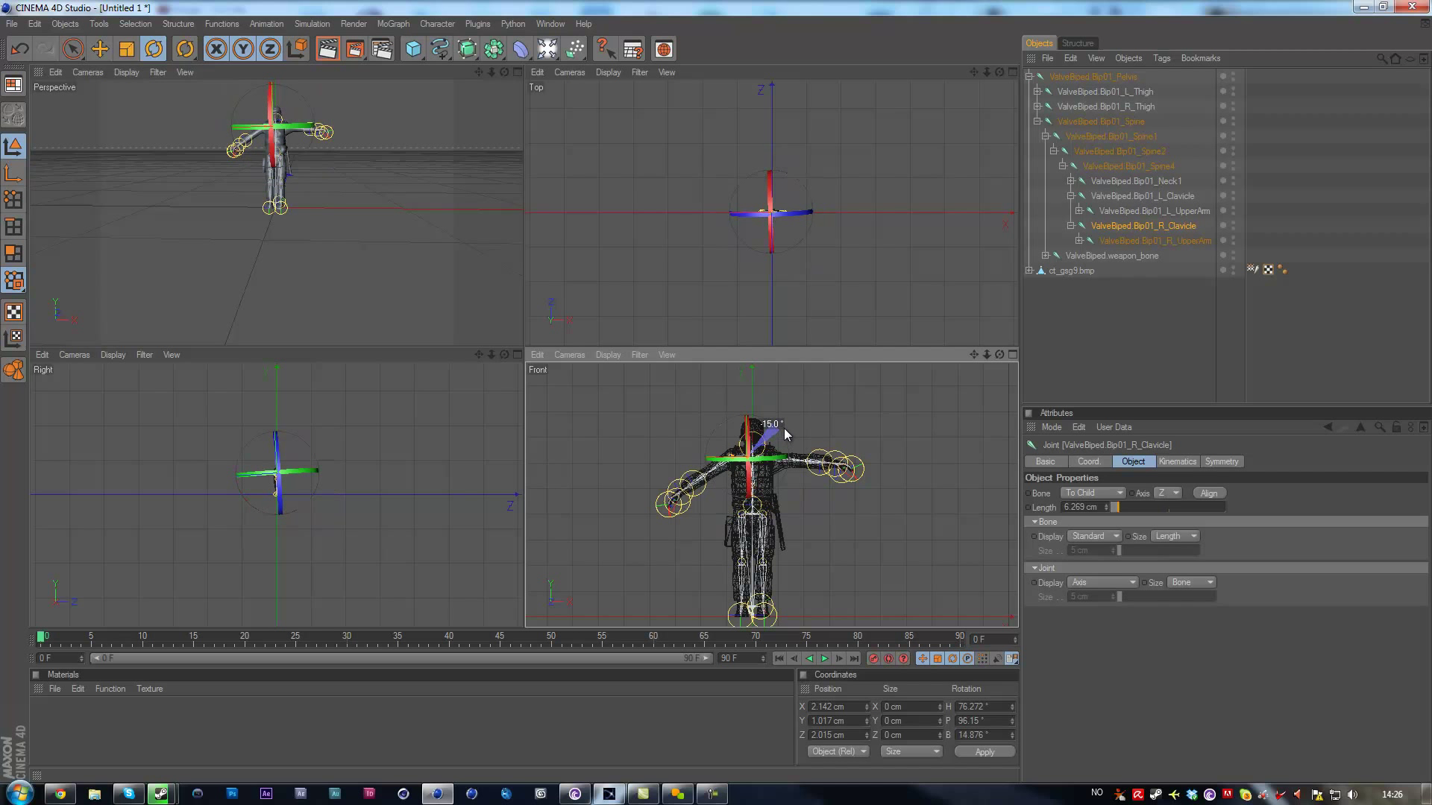
Rotate the R_Clavicle and R_UpperArm joints in the Front view until the right arm extends horizontally in a T-pose
click(1159, 241)
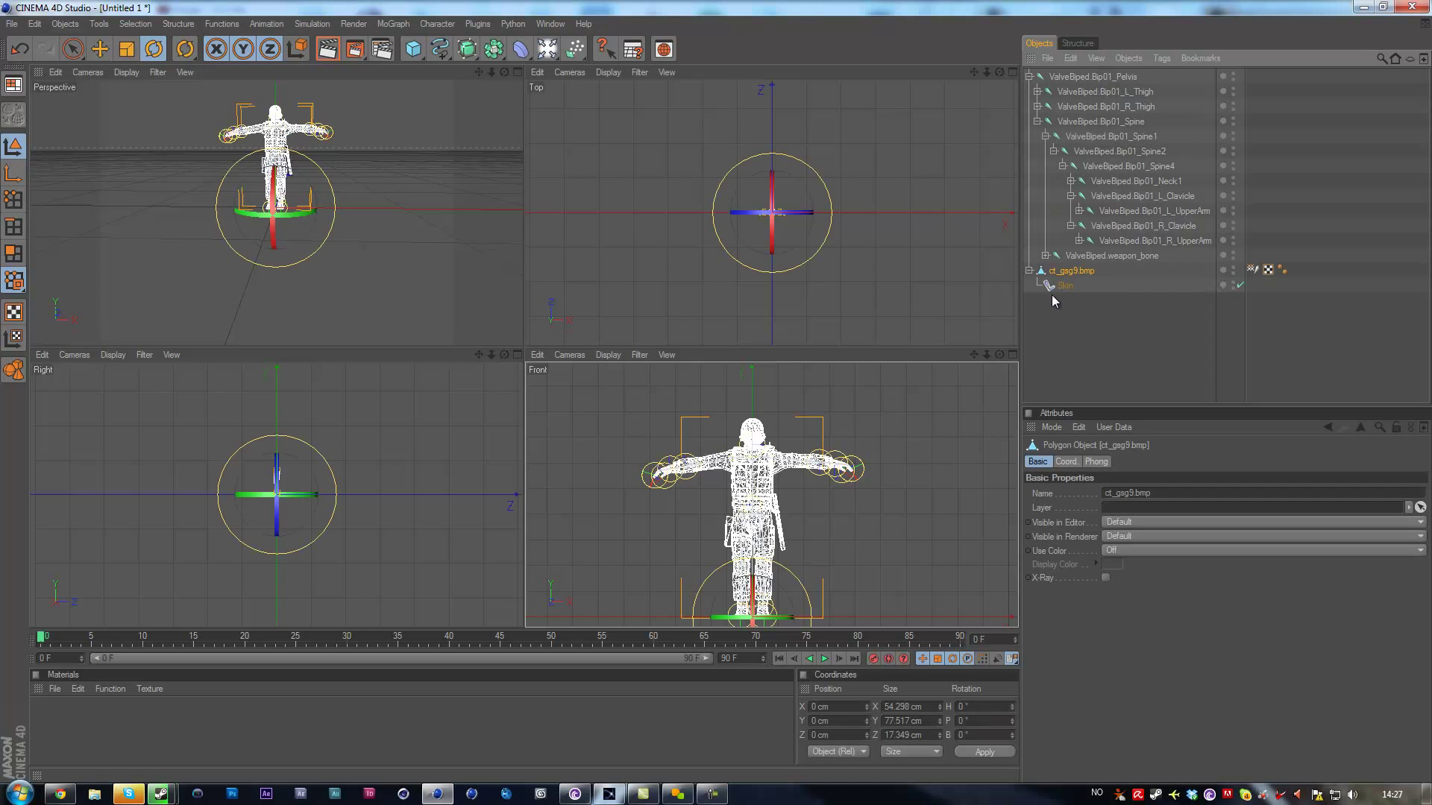
click(1149, 225)
click(1144, 242)
click(1148, 225)
click(1131, 241)
drag(753, 422, 757, 427)
click(1139, 298)
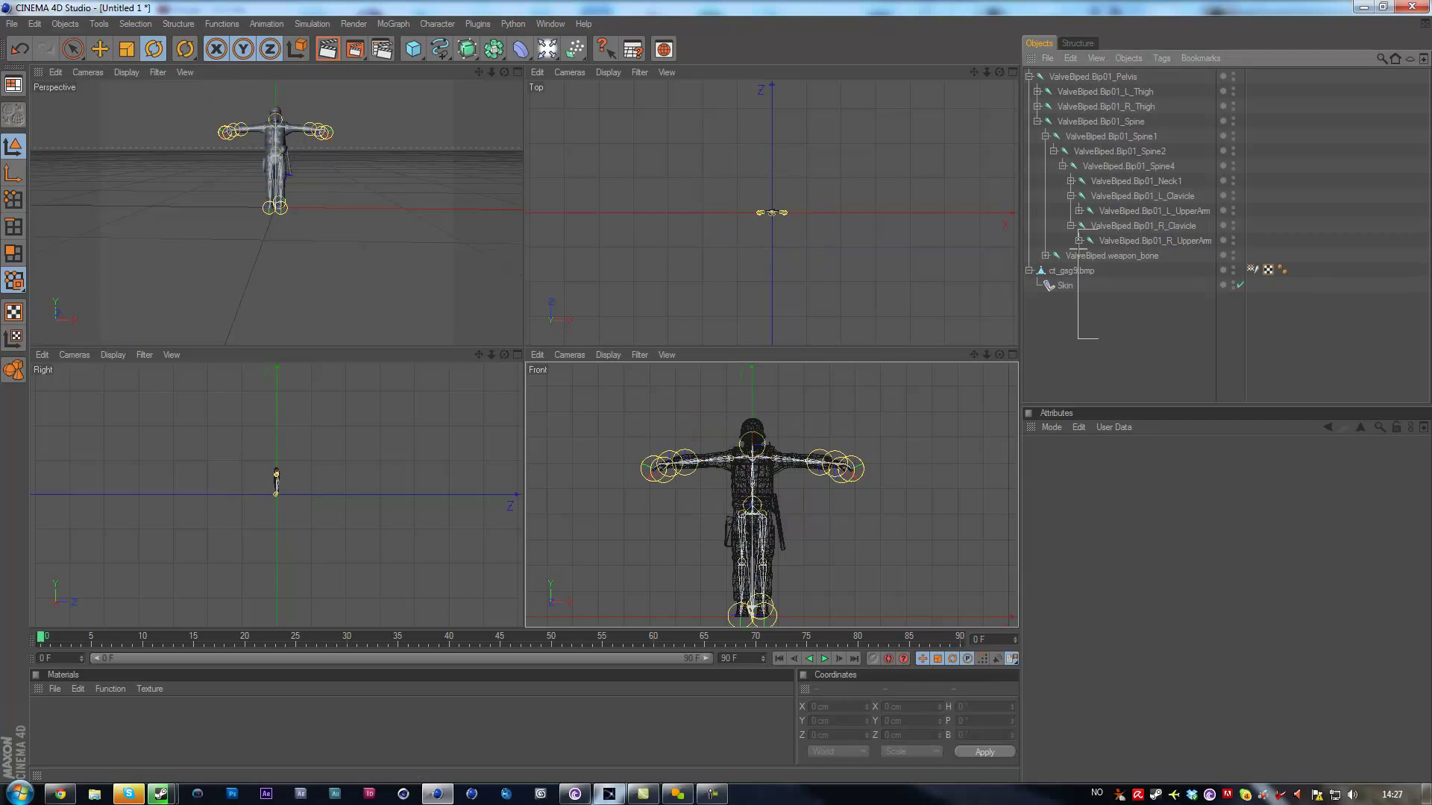
Select the pelvis joint and the ct_gsg9.bmp mesh with all their children and apply Current State to Object
drag(1085, 97, 1086, 75)
right_click(1086, 74)
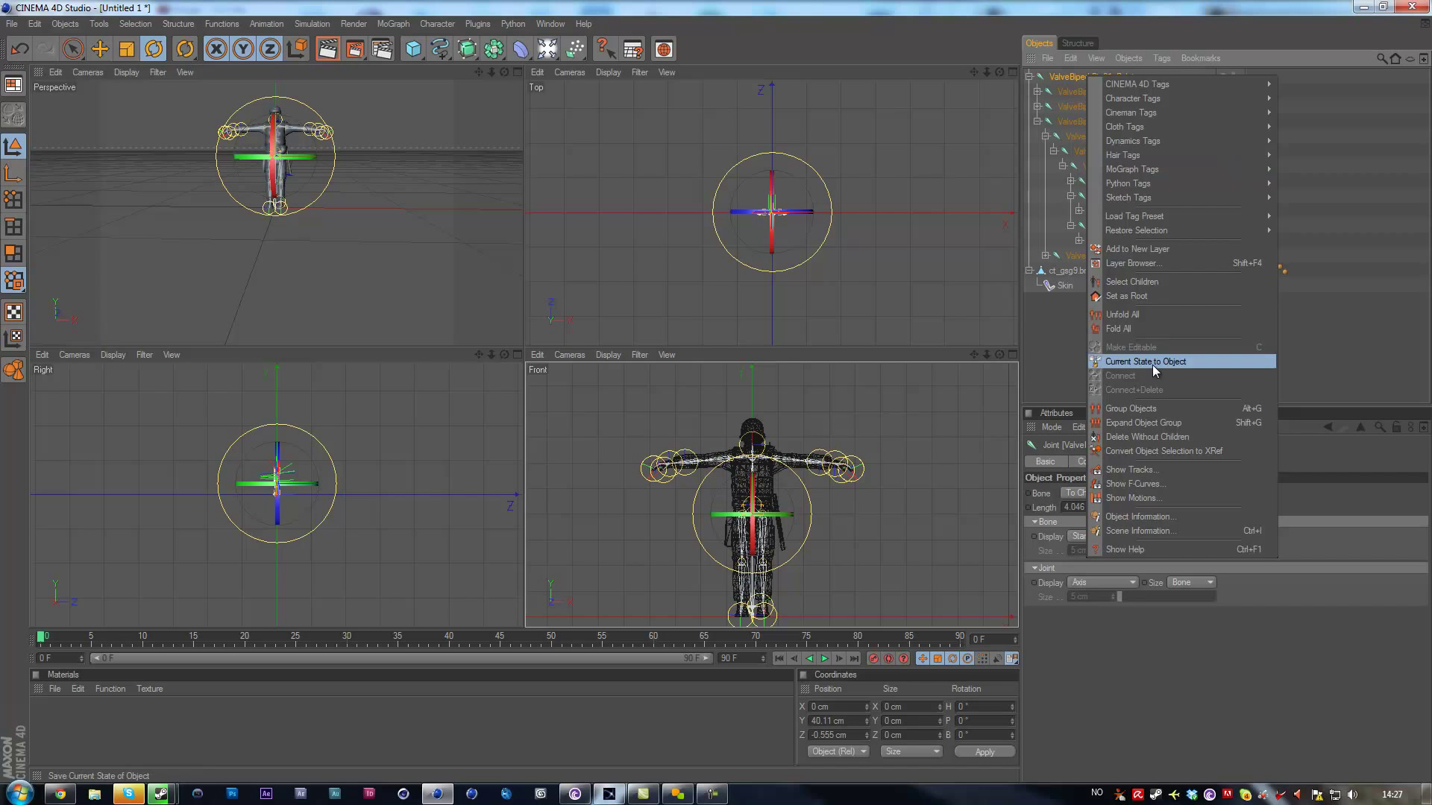
click(1131, 282)
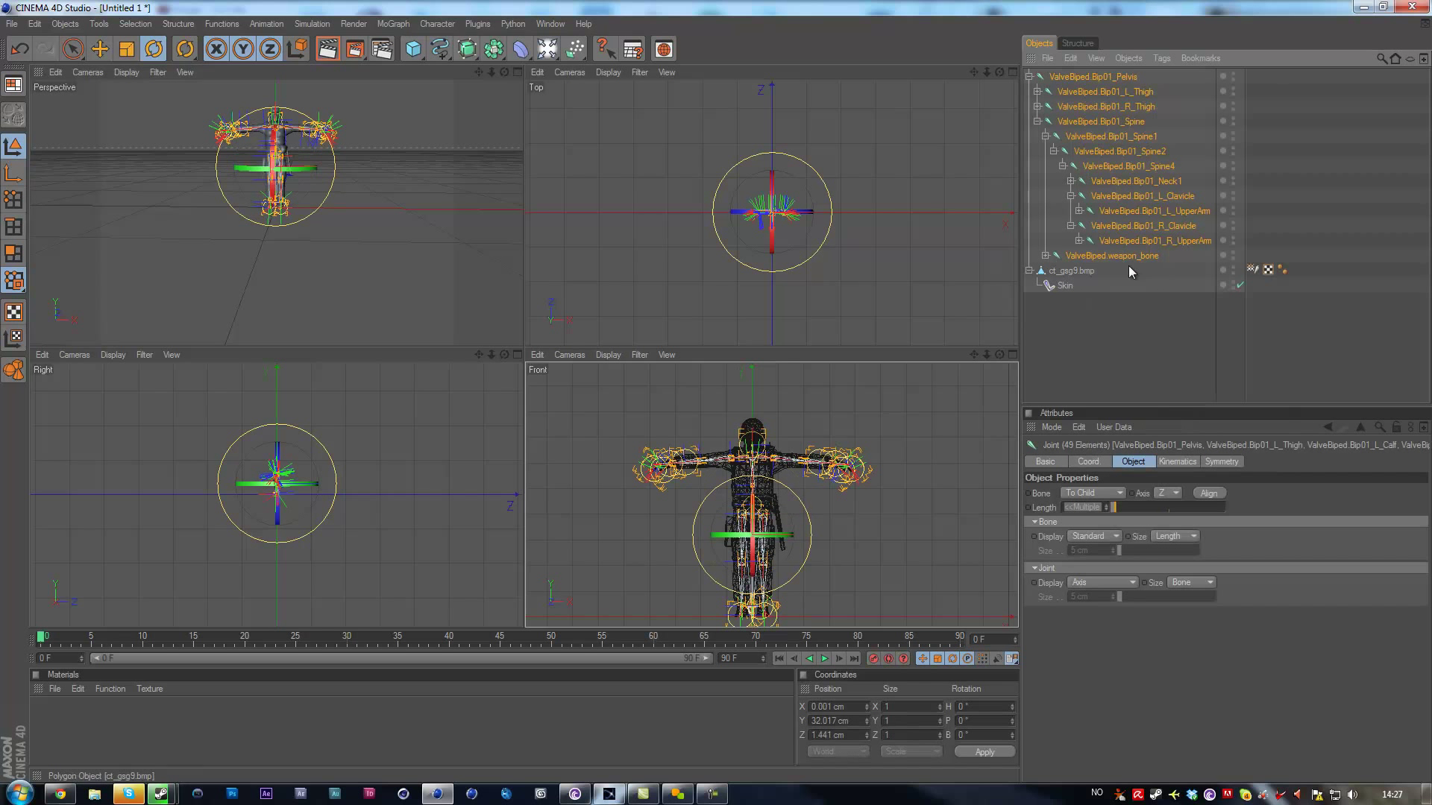
ctrl+click(1076, 272)
right_click(1077, 271)
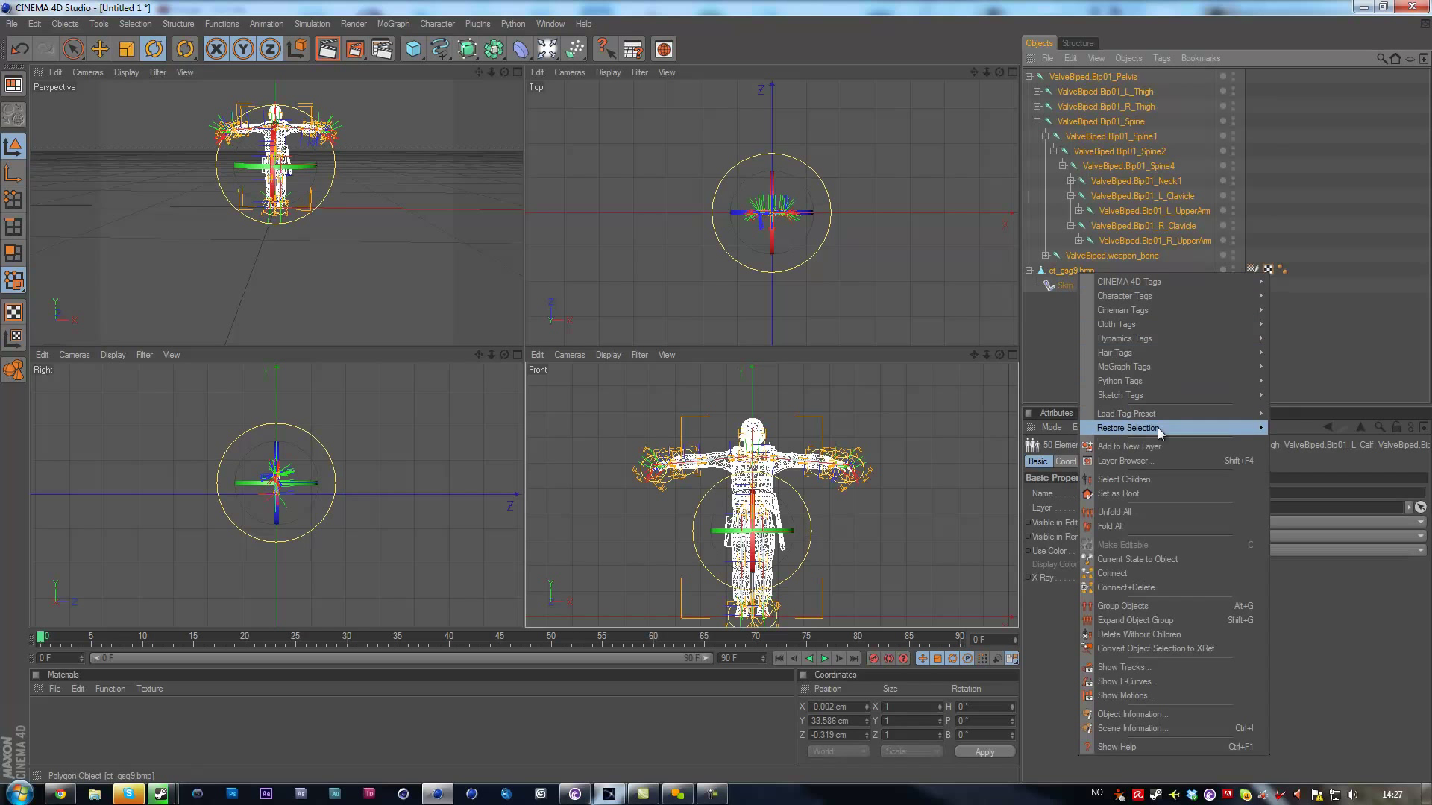
click(1147, 480)
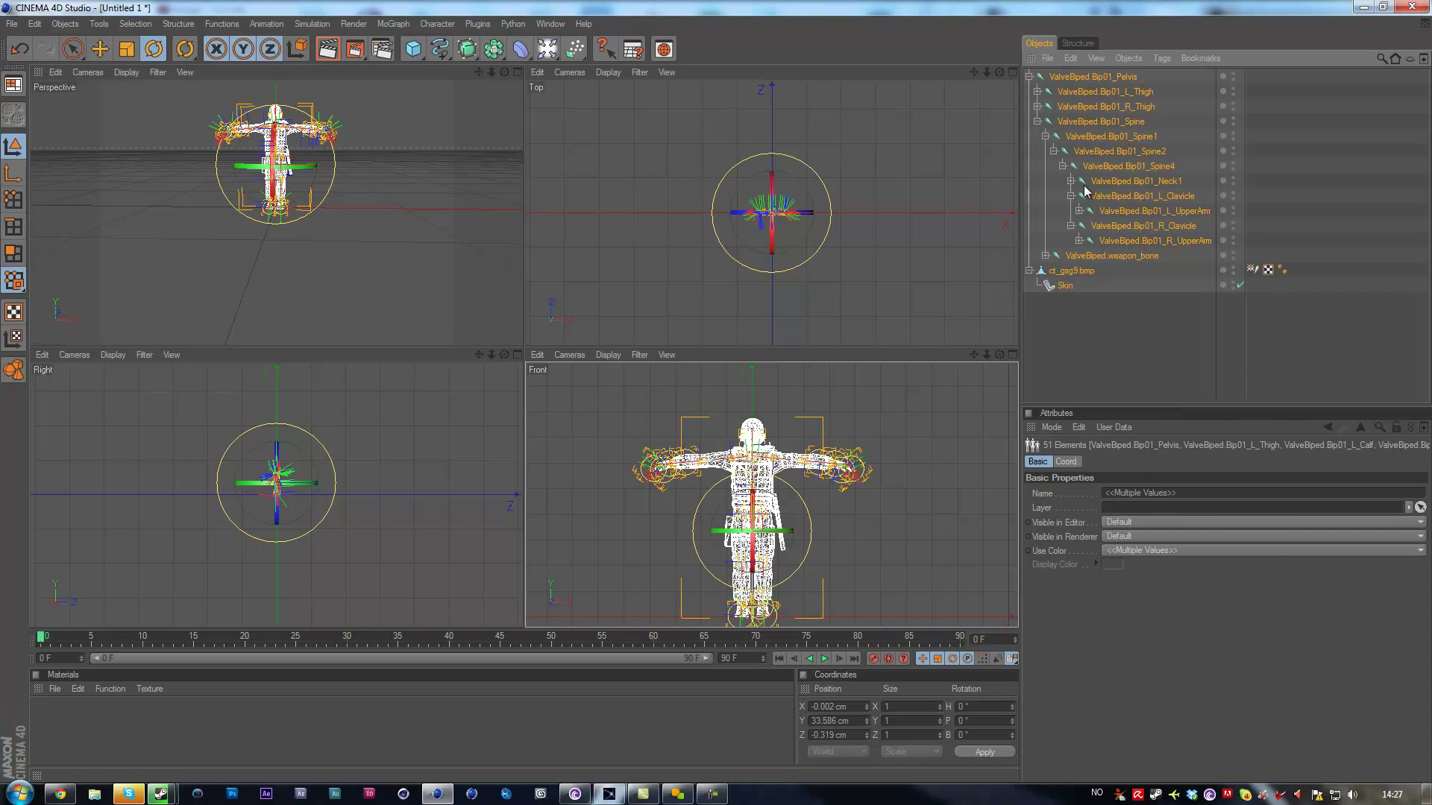
right_click(1106, 199)
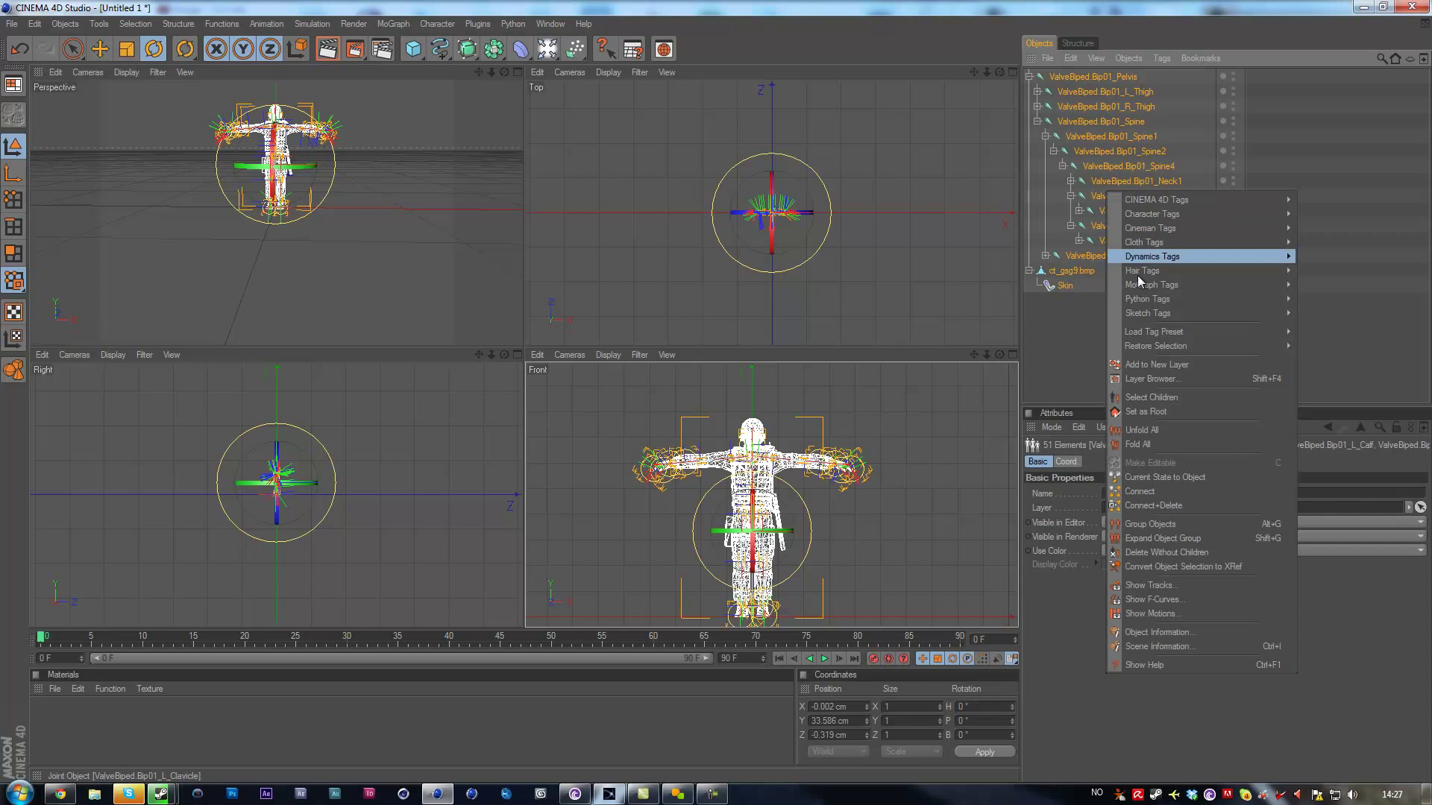
click(1206, 482)
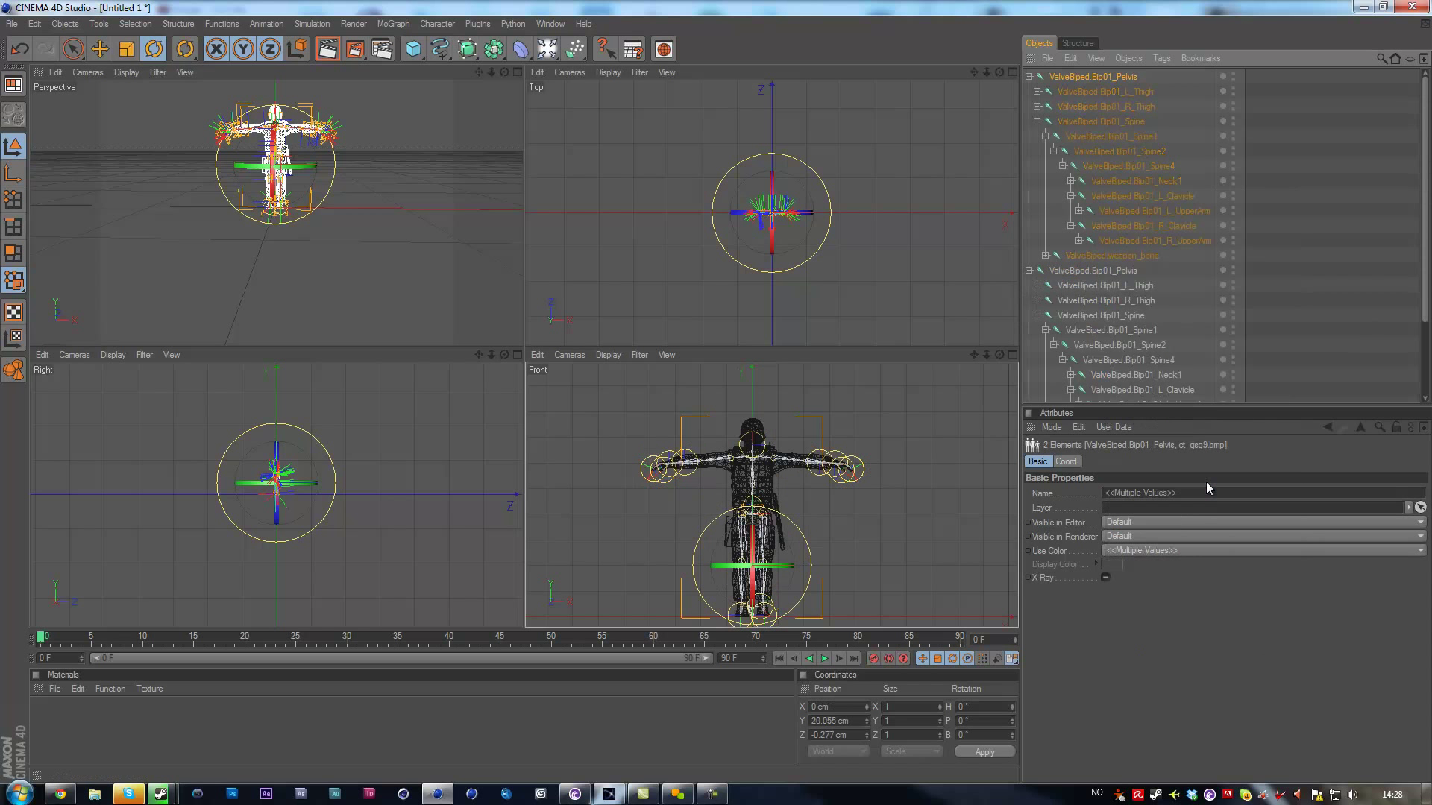
Delete both joint hierarchies and the original skinned ct_gsg9.bmp, keeping only the baked mesh copy
click(1083, 399)
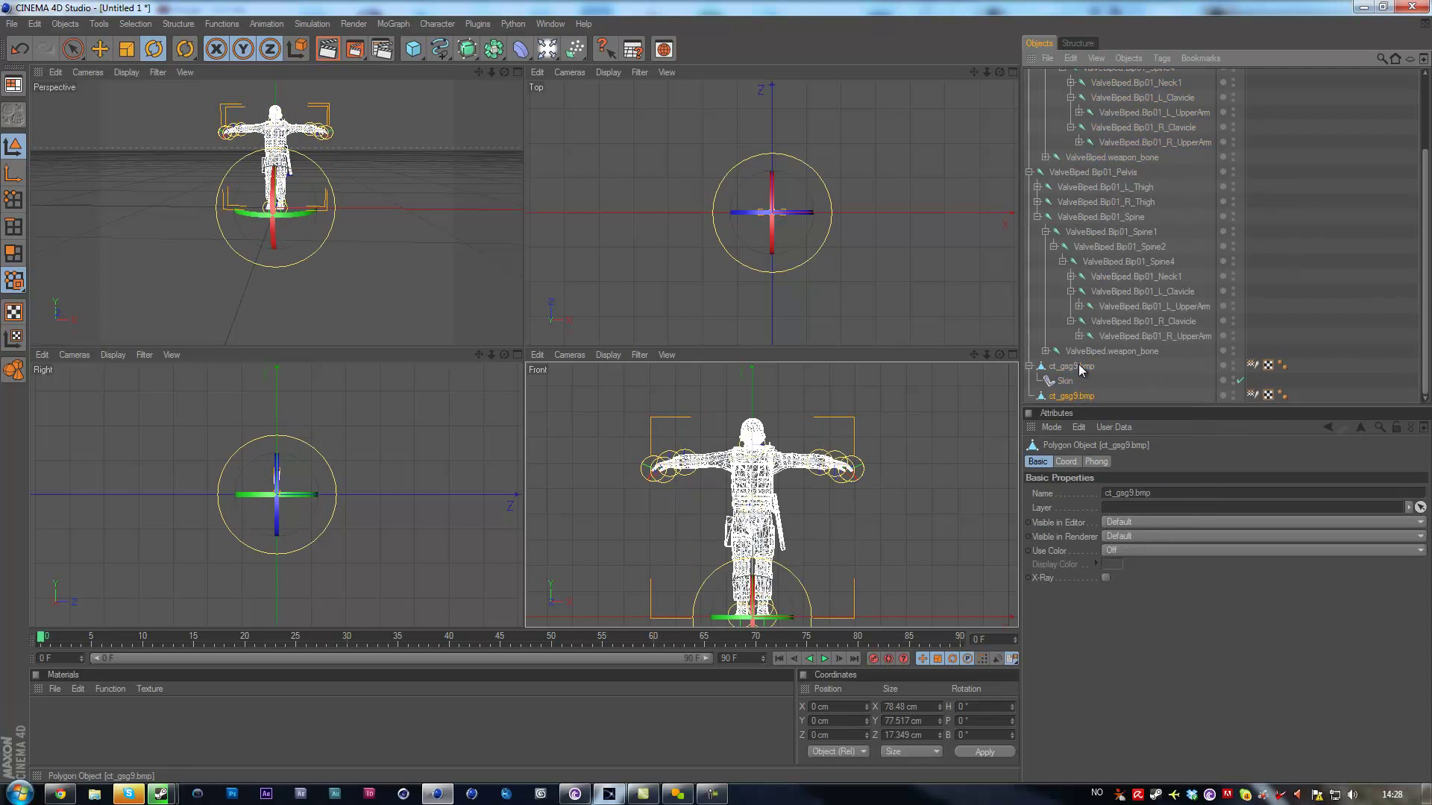
click(1080, 365)
scroll(1112, 310, up, 3)
click(1074, 77)
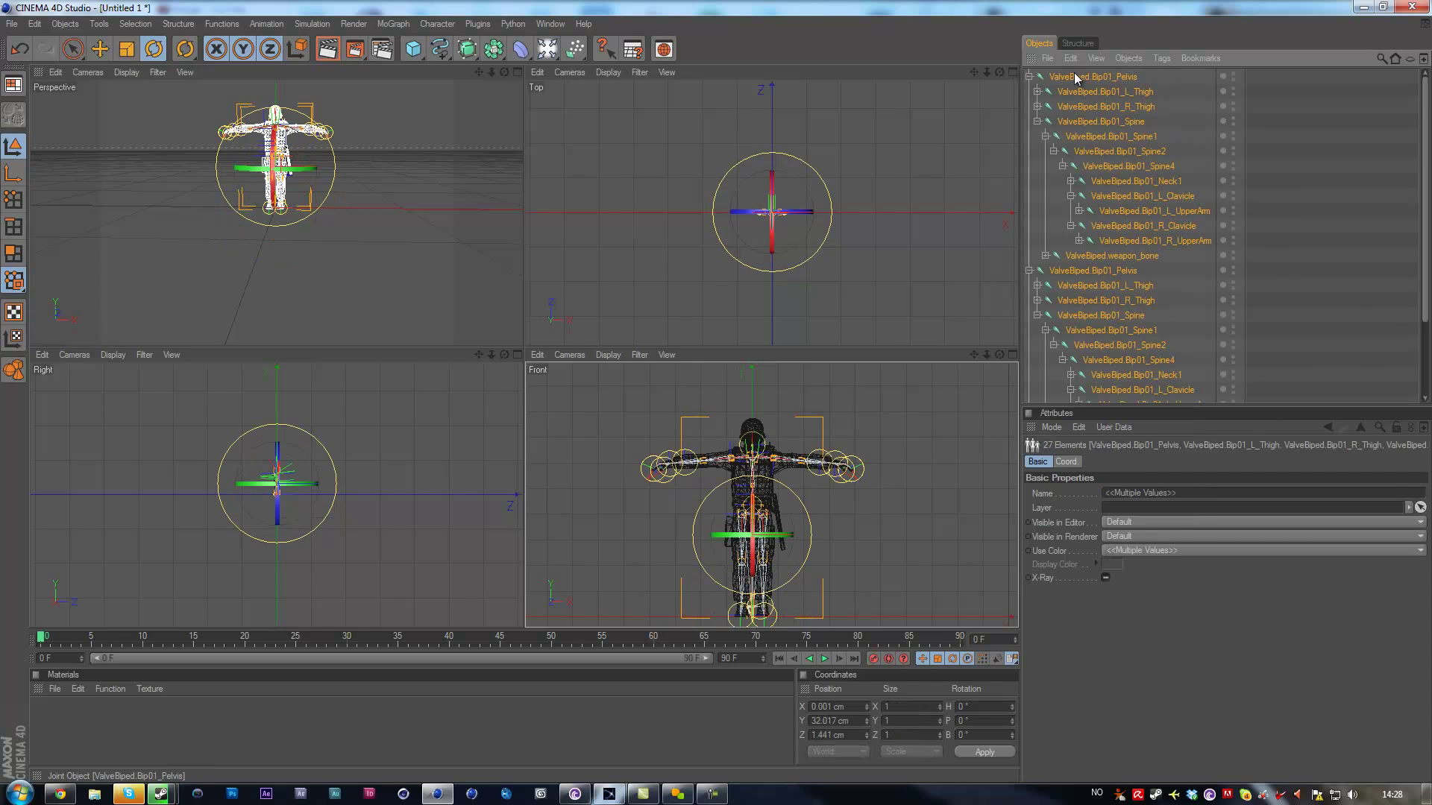
key(Delete)
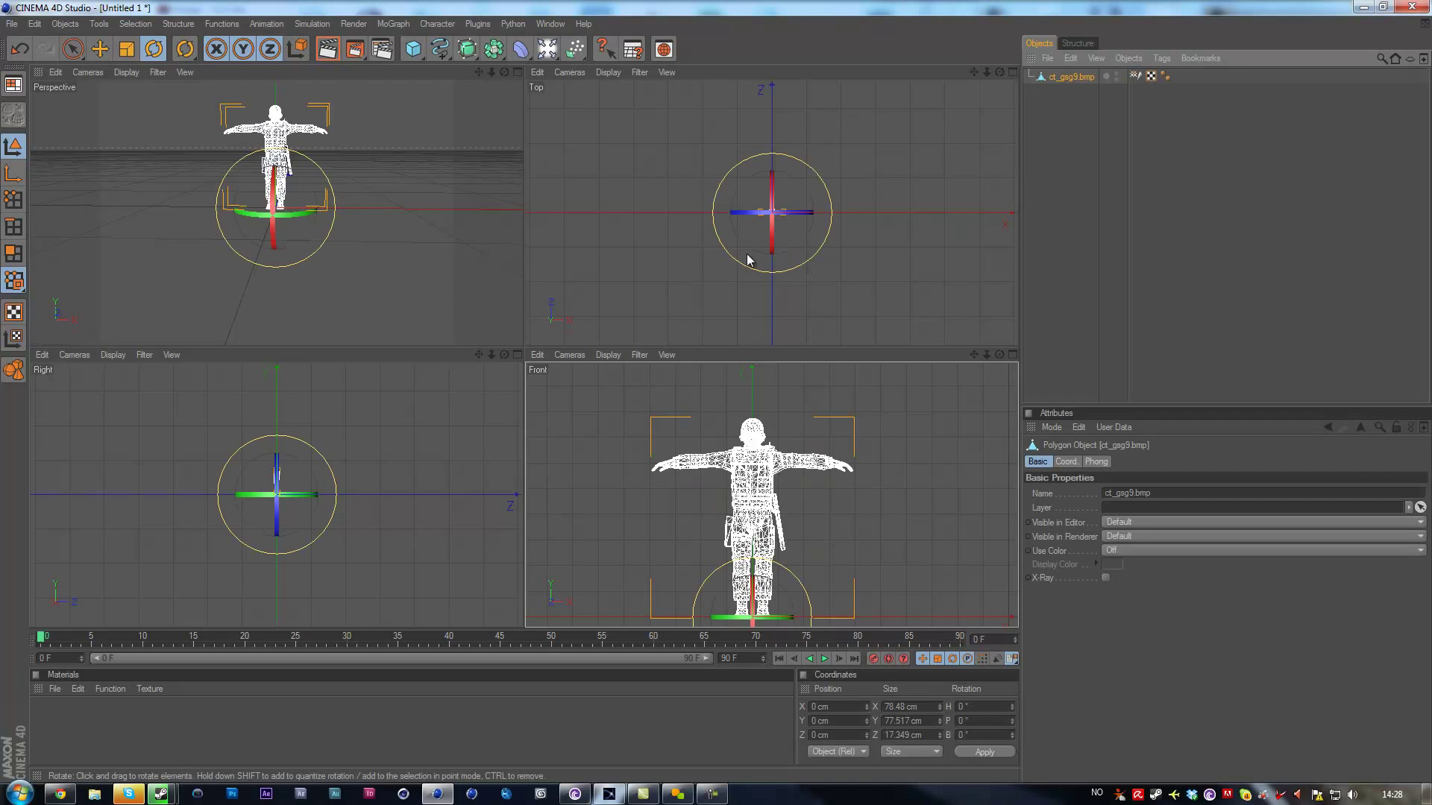
Start merging a file into the project and browse to the 3D folder under Videos, Vegas Projects, lol
click(516, 72)
scroll(716, 399, down, 3)
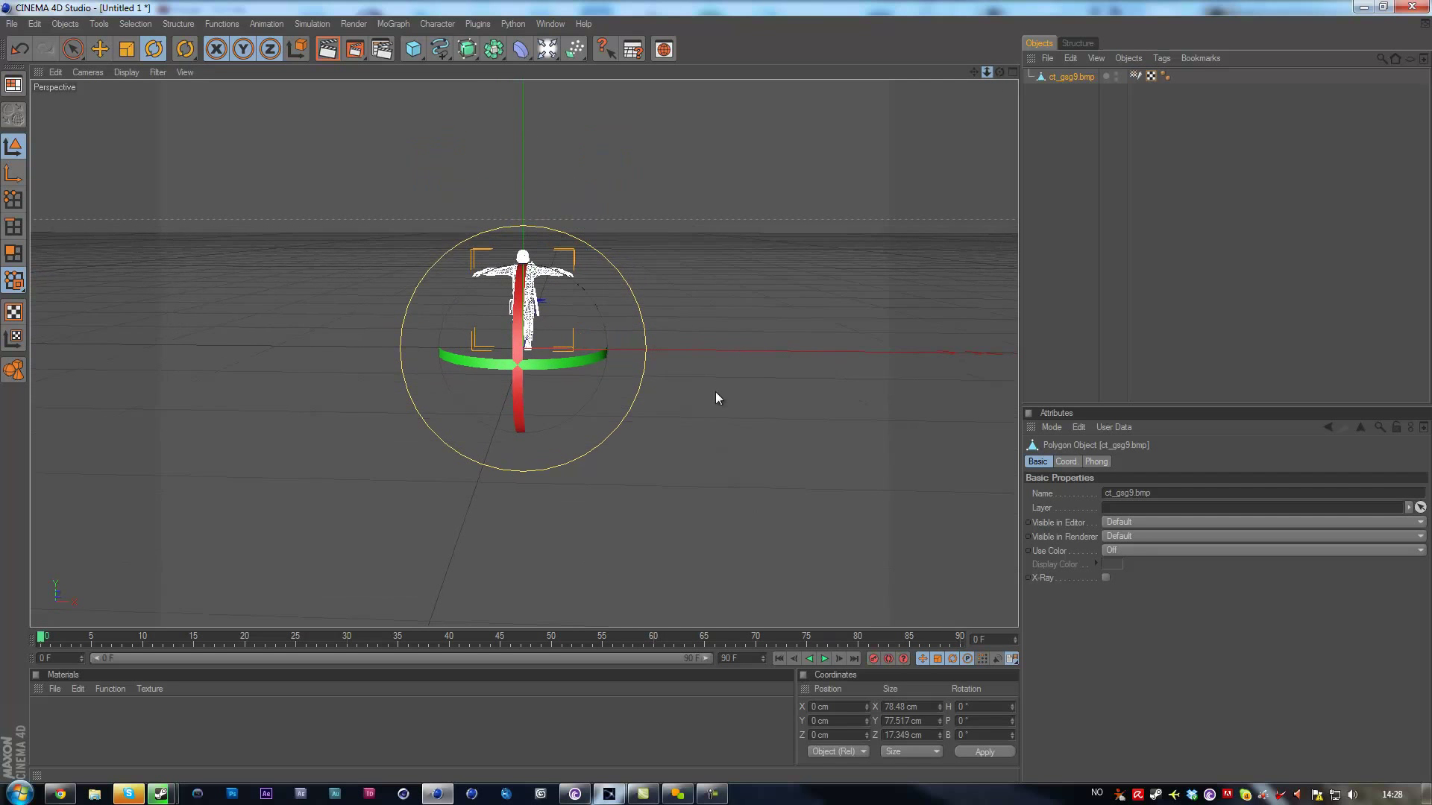
click(13, 24)
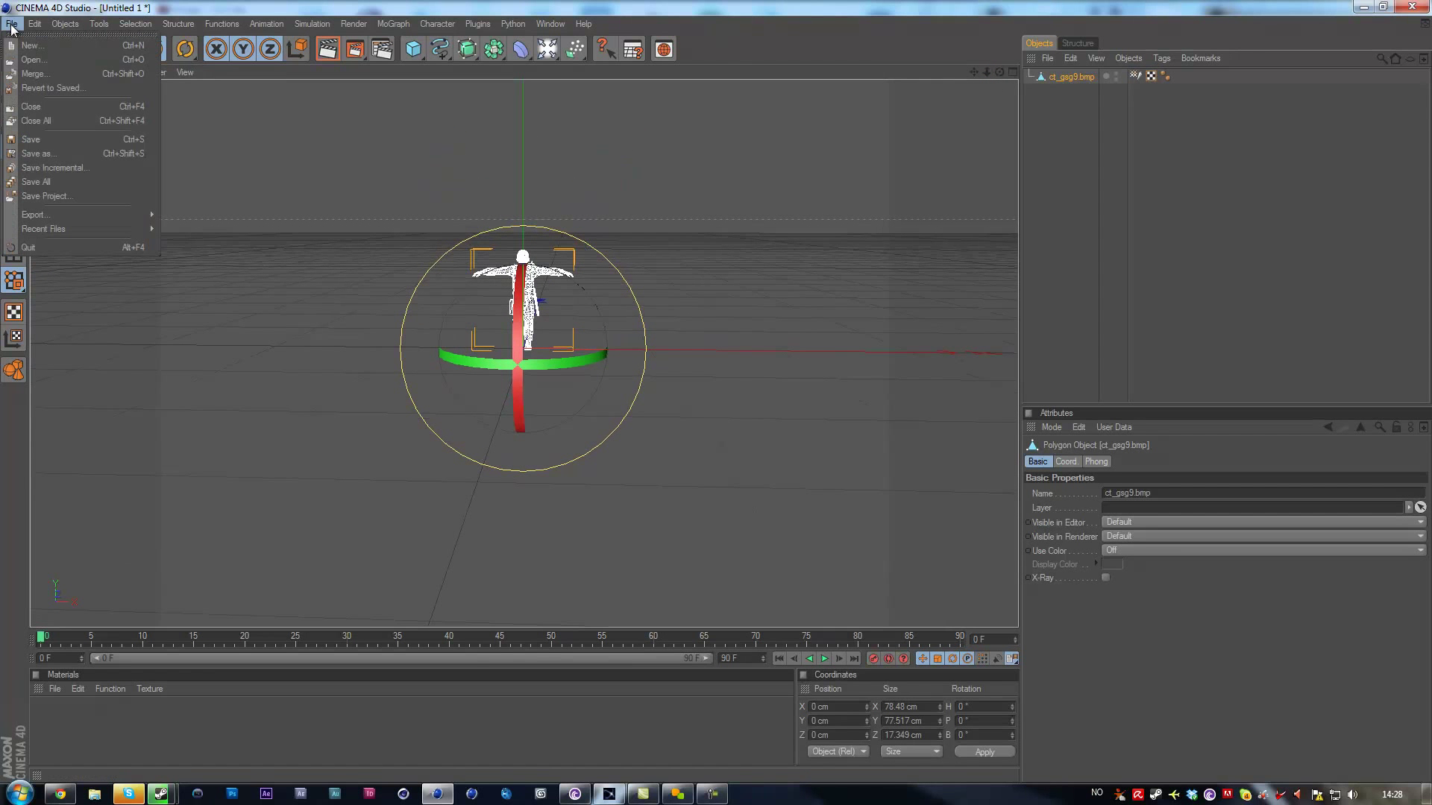
click(51, 74)
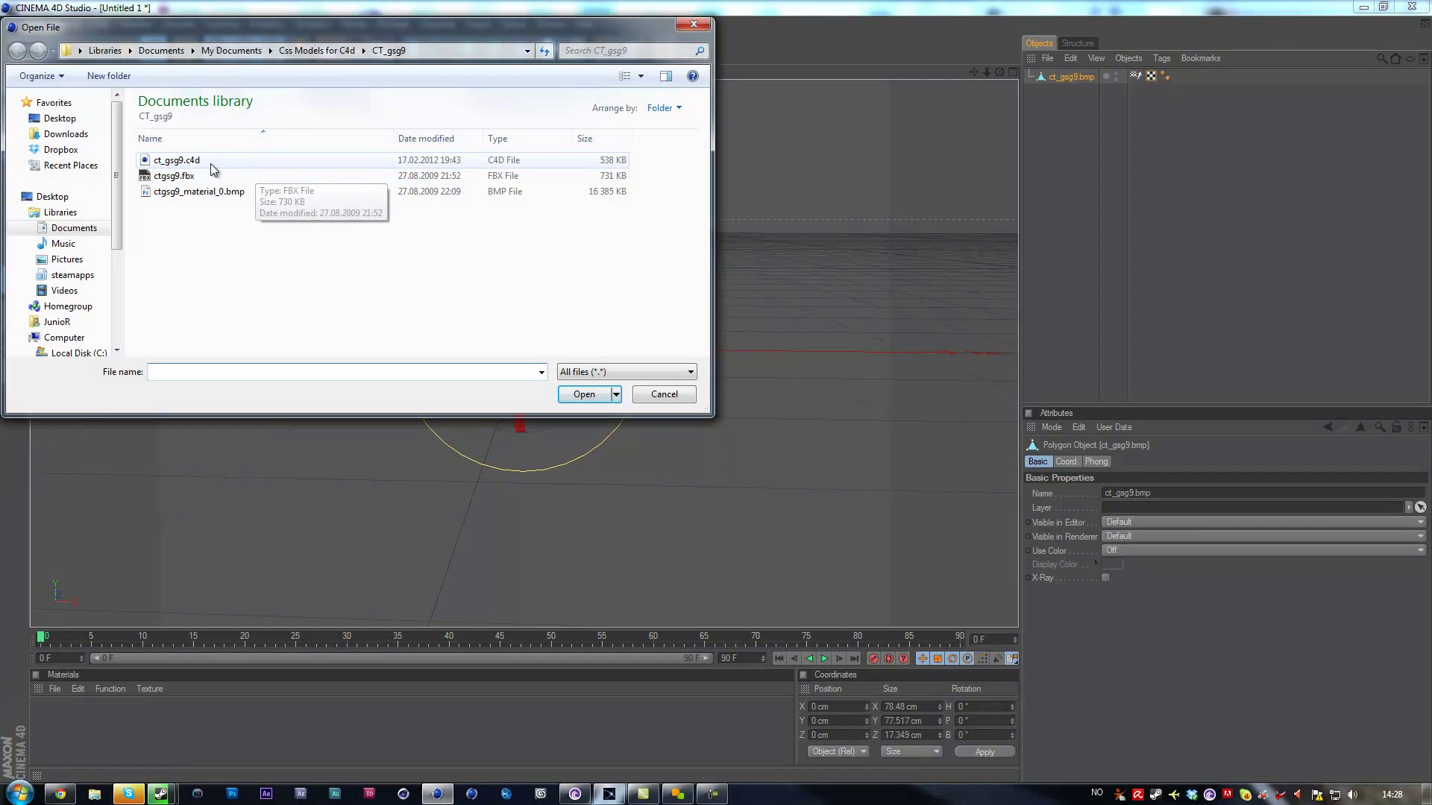
click(65, 291)
scroll(522, 224, down, 4)
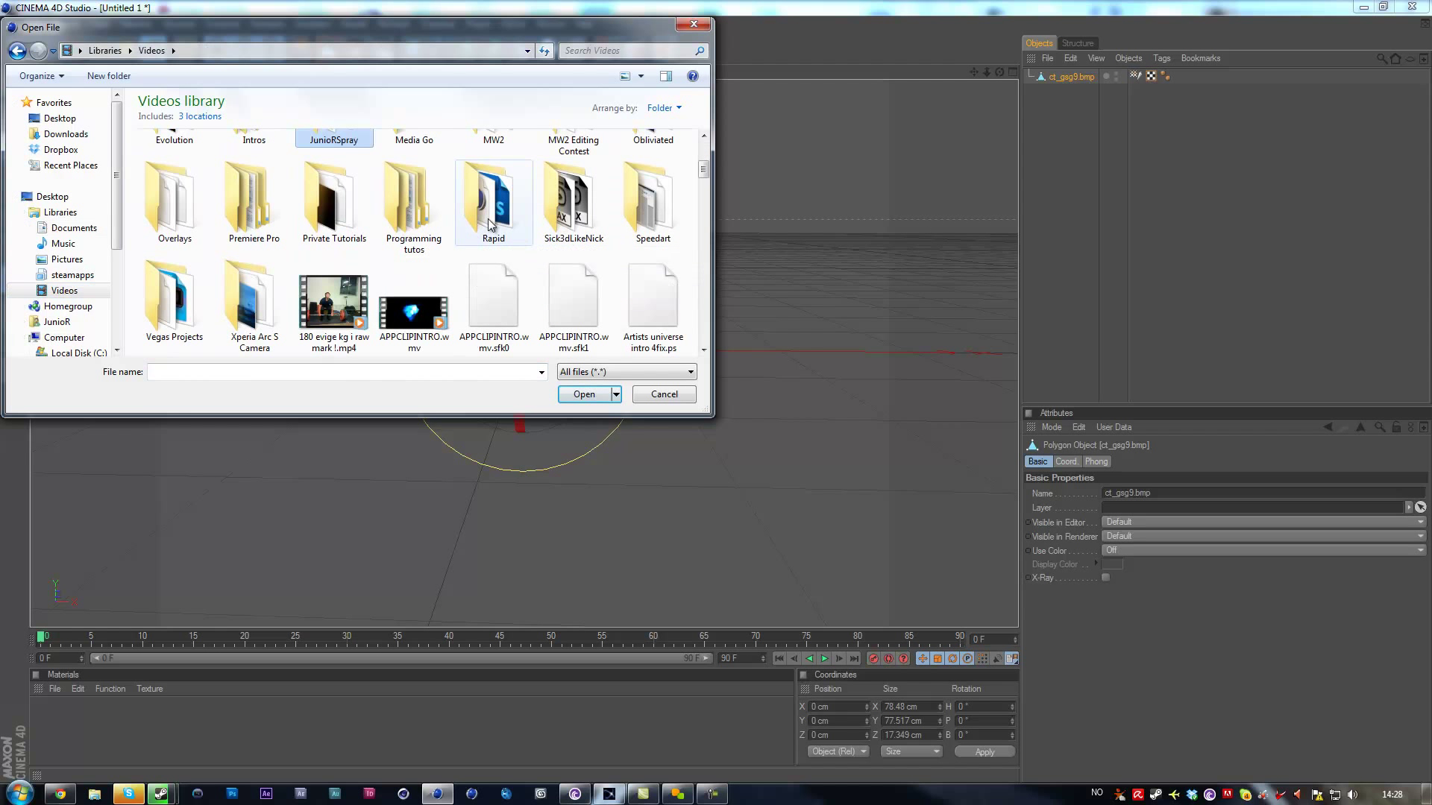
double_click(210, 324)
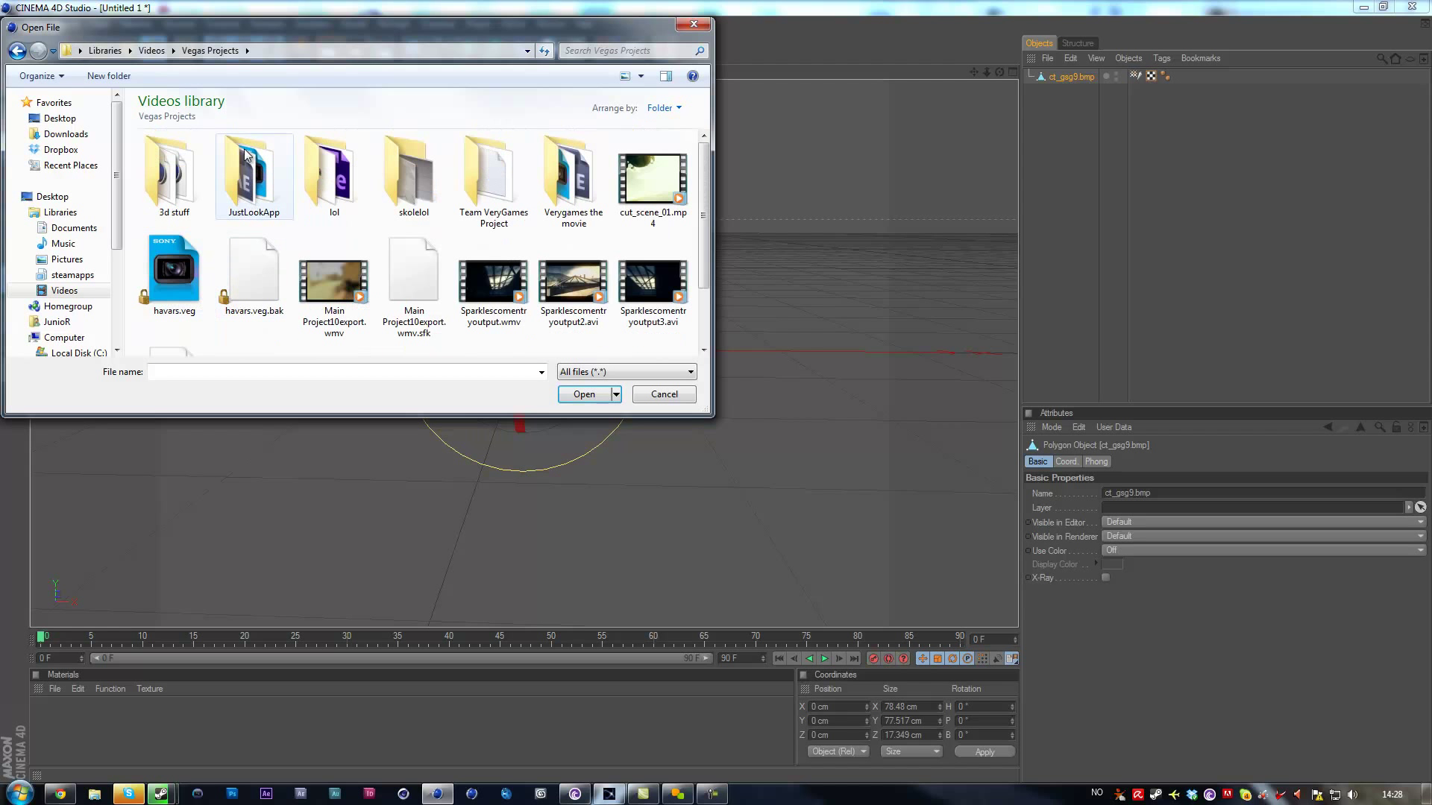
double_click(344, 181)
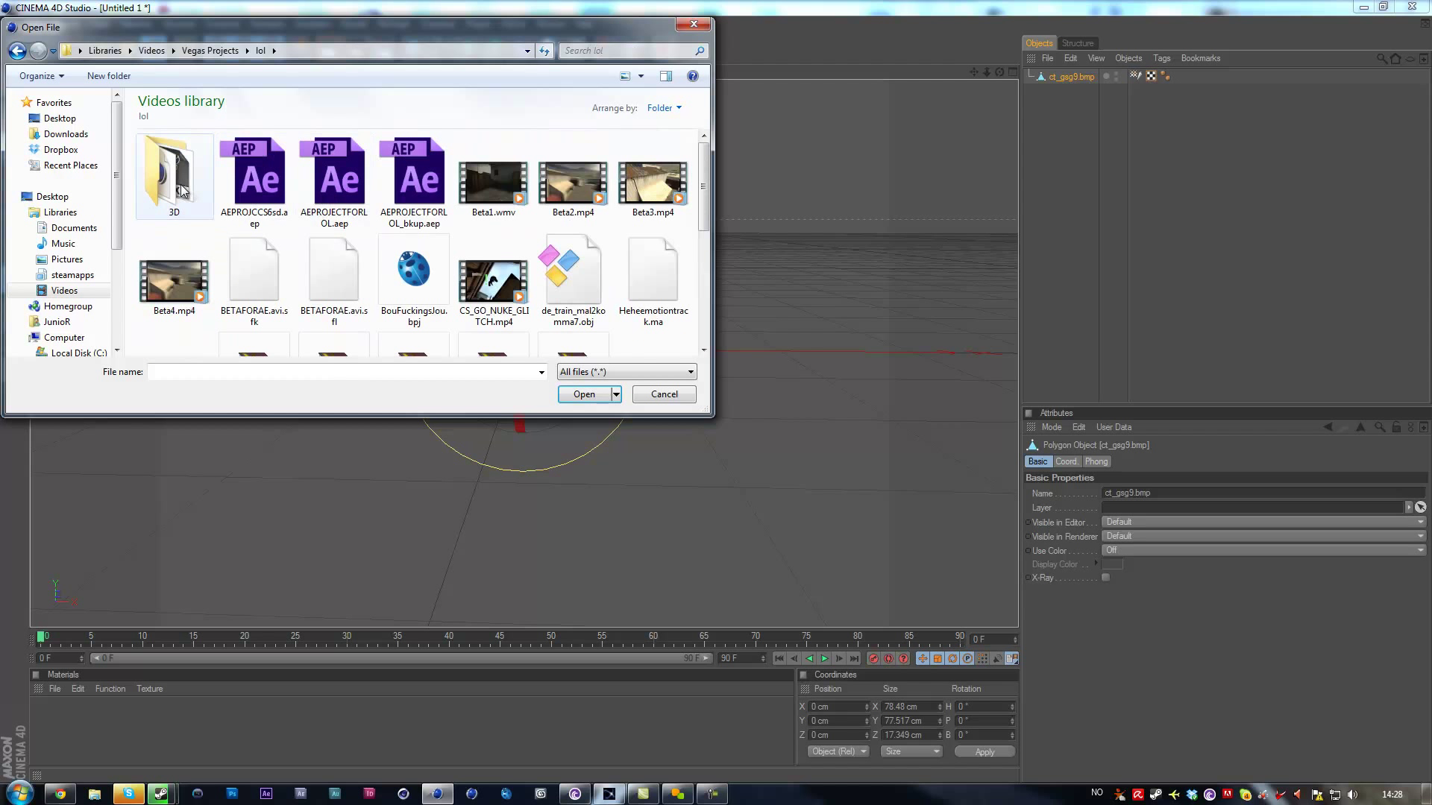
double_click(199, 190)
Merge Tutorial.fbx with the default FBX import settings and the endorphinTake take
click(493, 175)
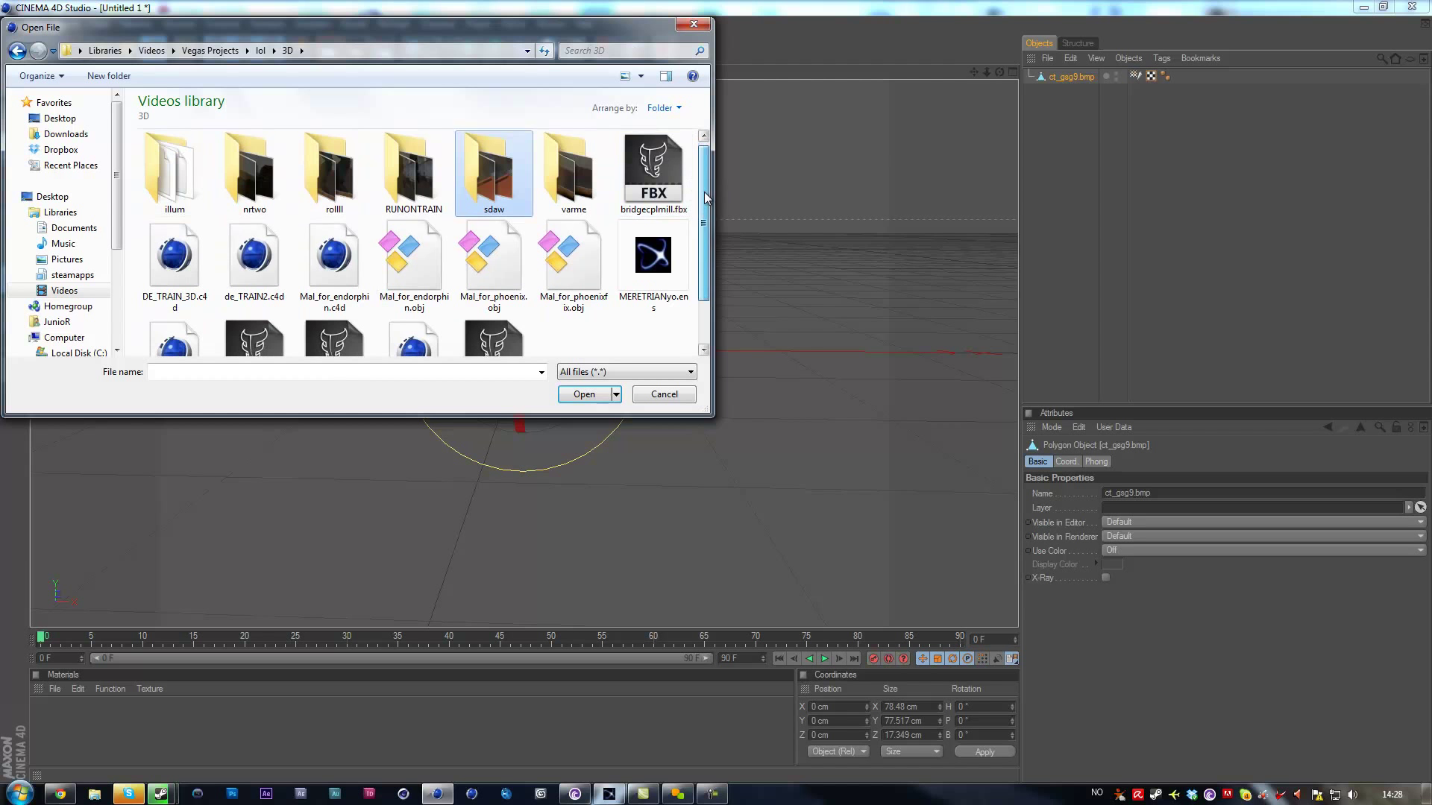
drag(704, 225, 704, 270)
click(494, 298)
double_click(503, 295)
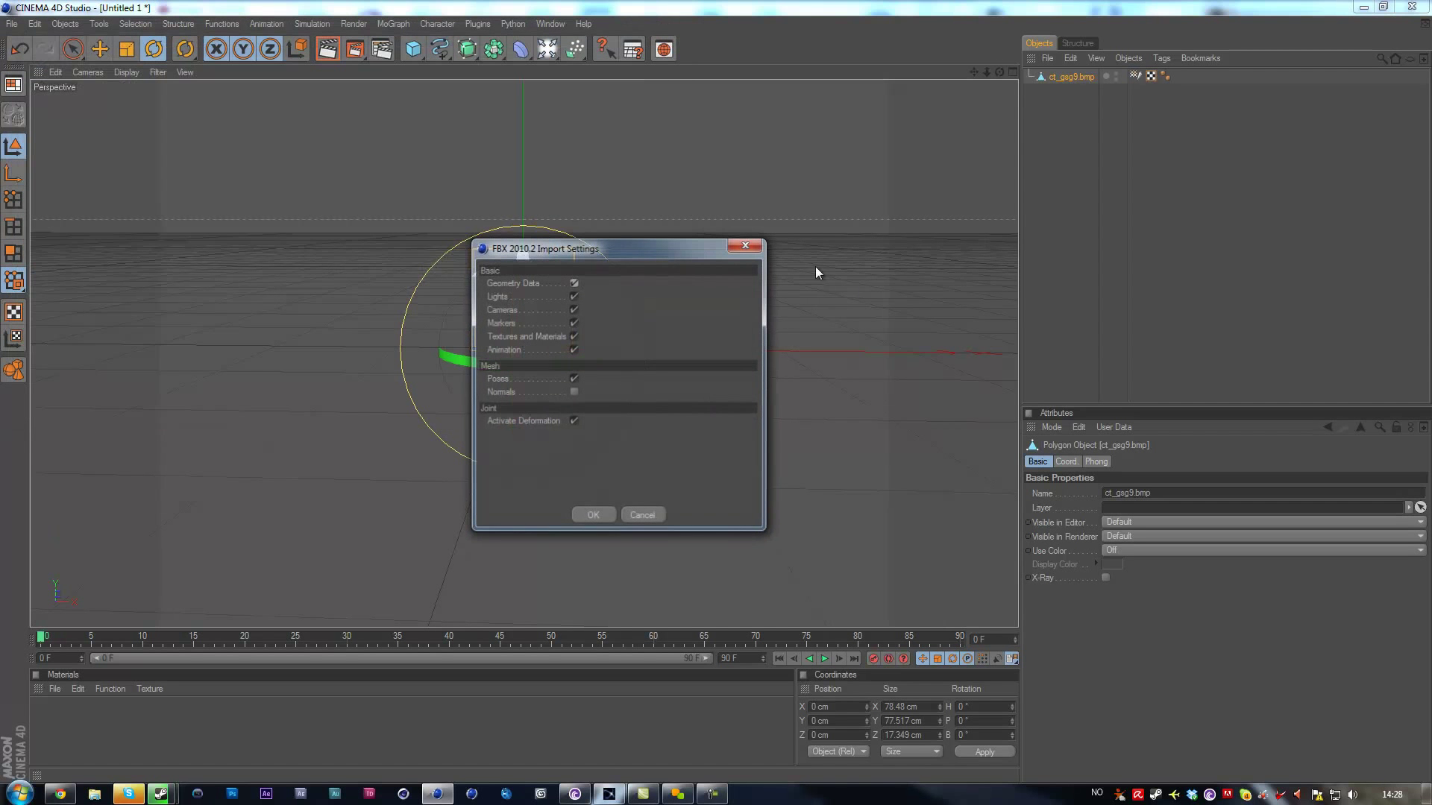
click(594, 520)
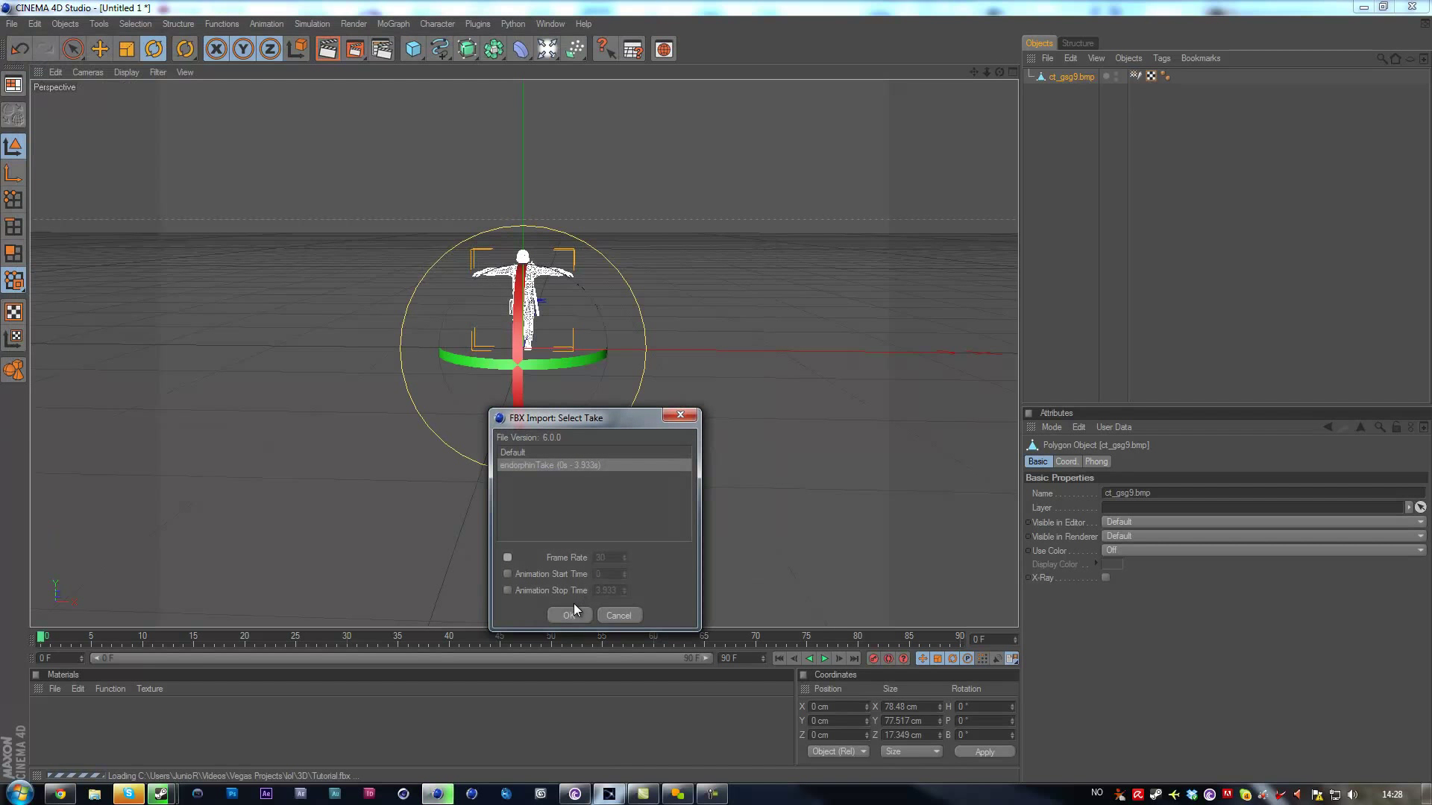
Scale the ct_gsg9.bmp mesh to about 188.35 × 186.04 × 41.64 cm so it fits the imported skeleton
drag(975, 73, 420, 79)
click(102, 50)
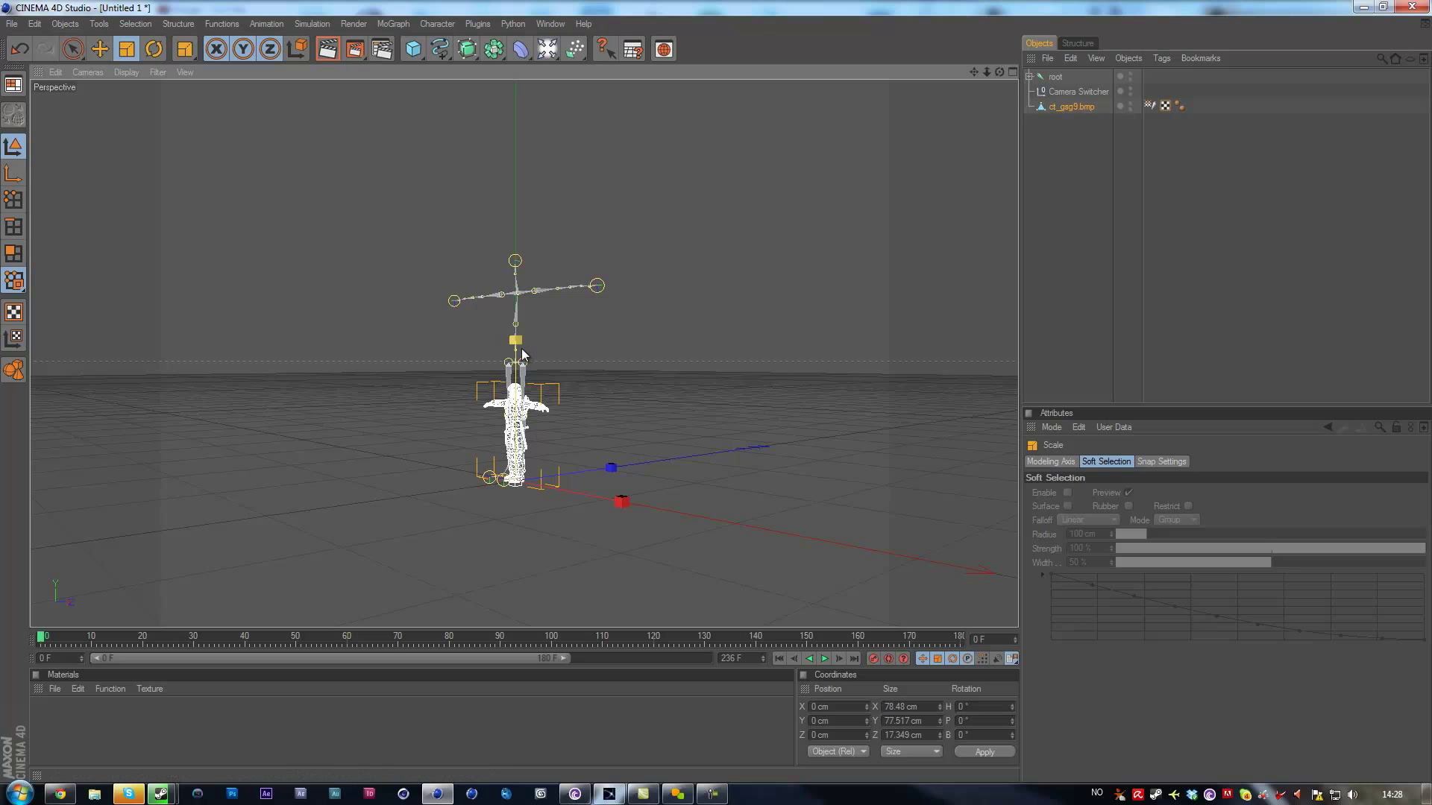
drag(516, 340, 716, 392)
drag(998, 73, 519, 344)
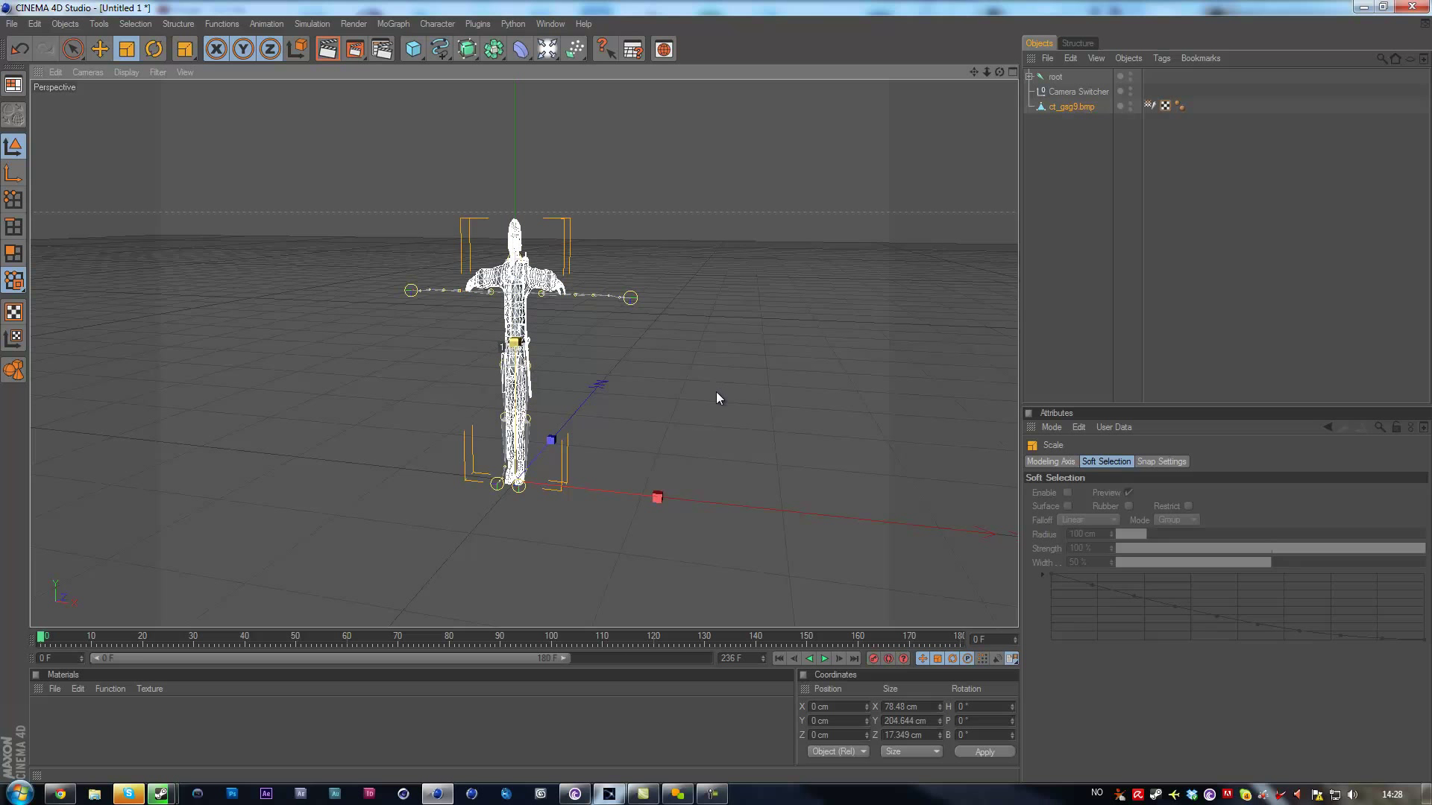
mouse_move(717, 393)
mouse_down()
mouse_move(830, 419)
mouse_move(716, 392)
mouse_up()
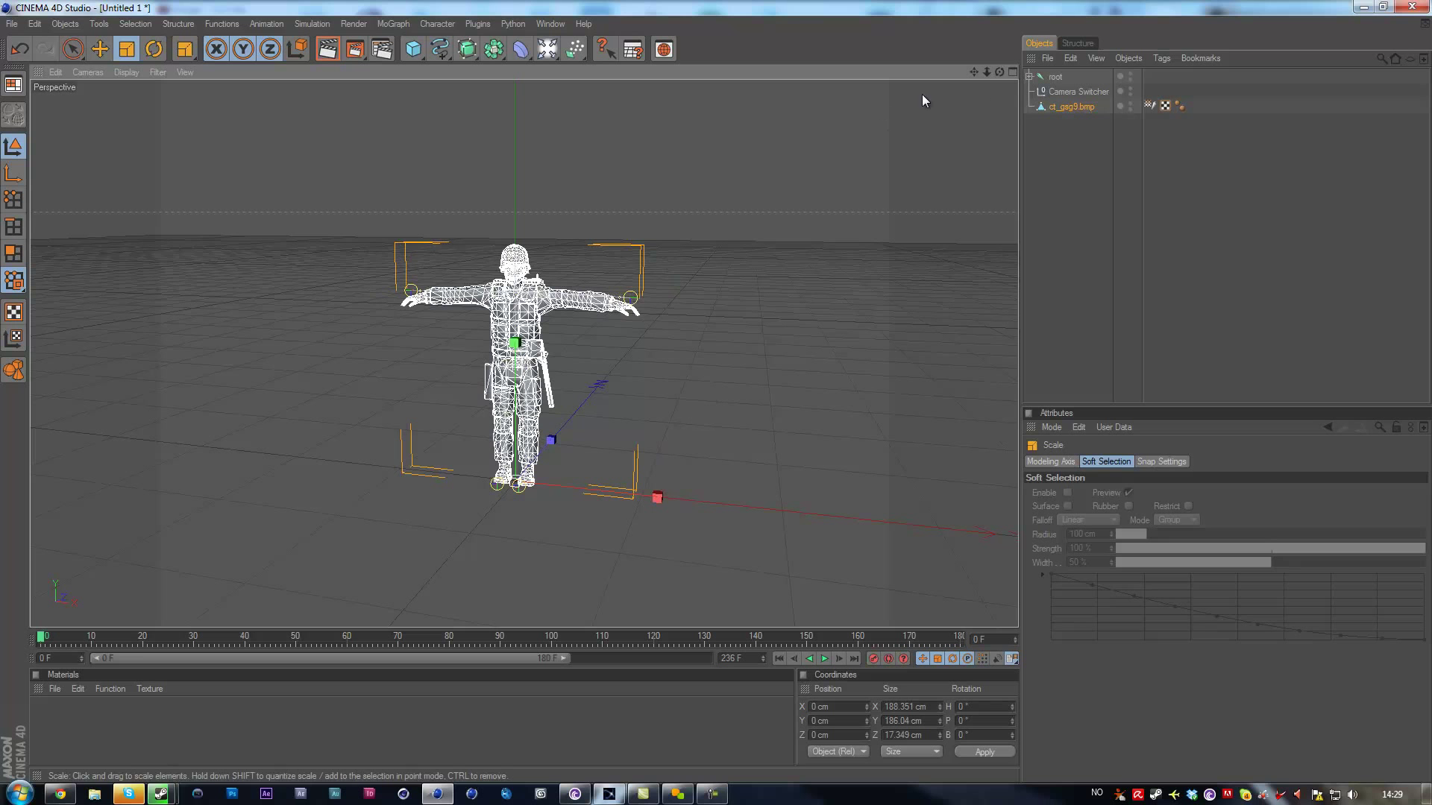
drag(999, 71, 718, 393)
drag(372, 488, 718, 399)
drag(999, 72, 718, 398)
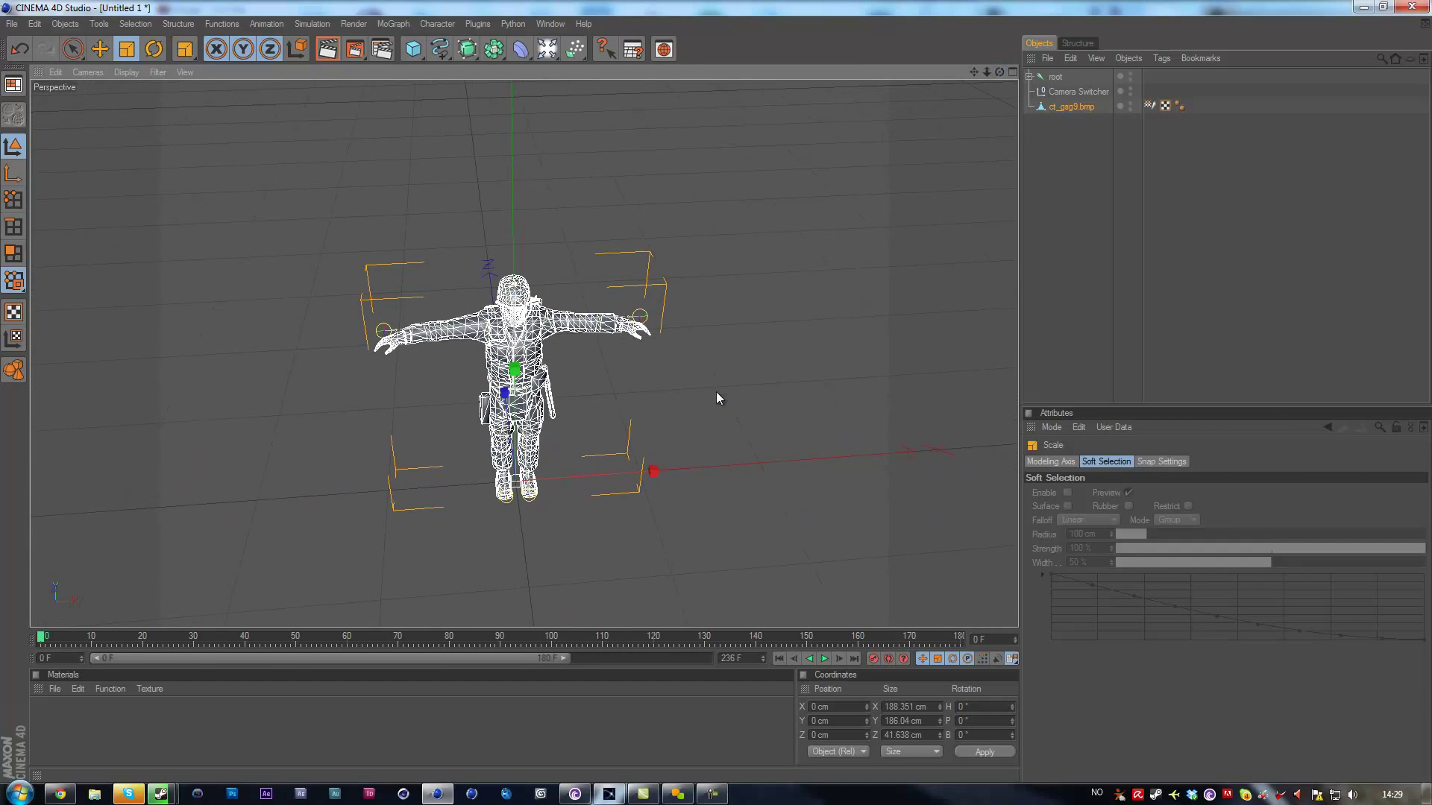
Delete the Camera Switcher null and bind the ct_gsg9.bmp mesh to the root joint and all its child joints
click(1078, 92)
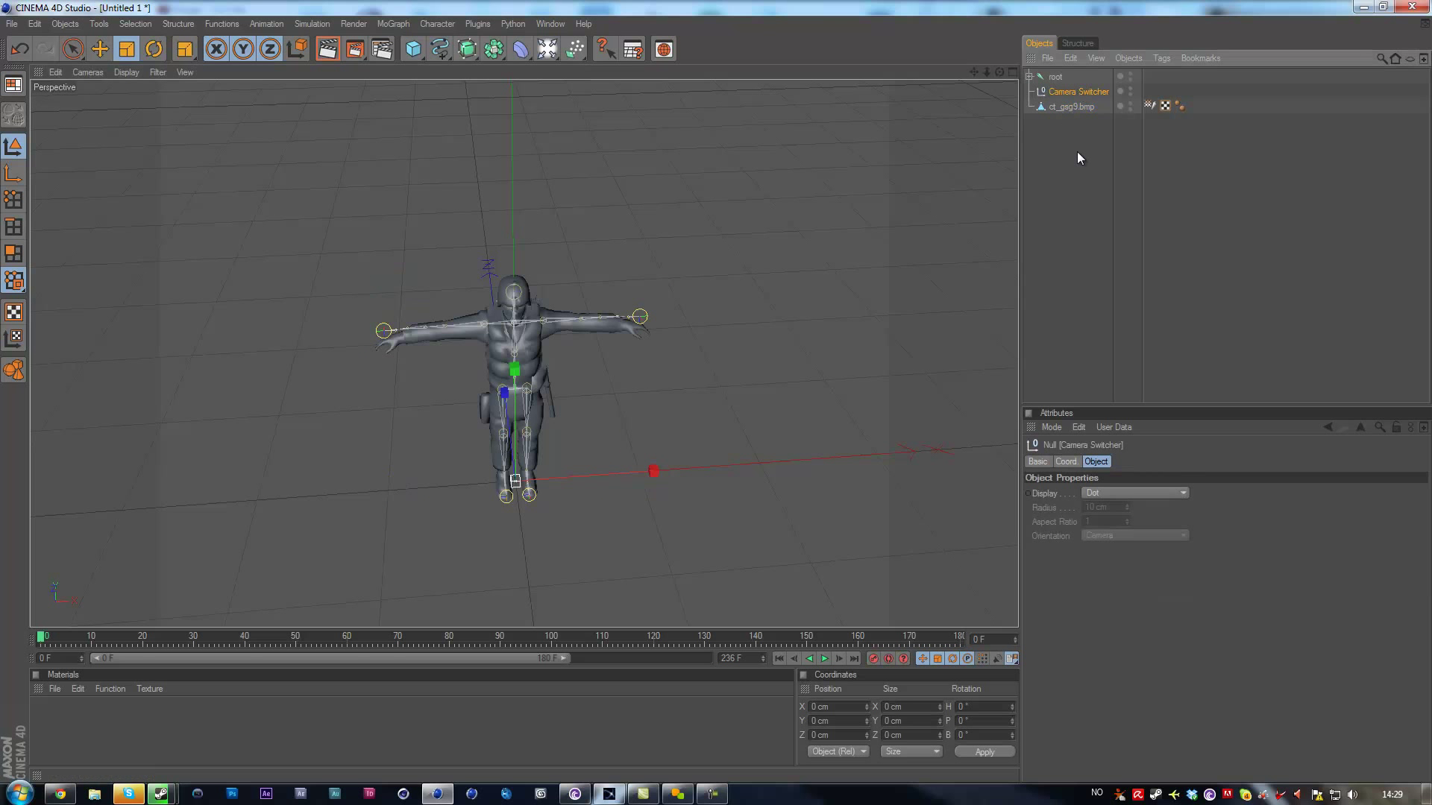
key(Delete)
click(1056, 77)
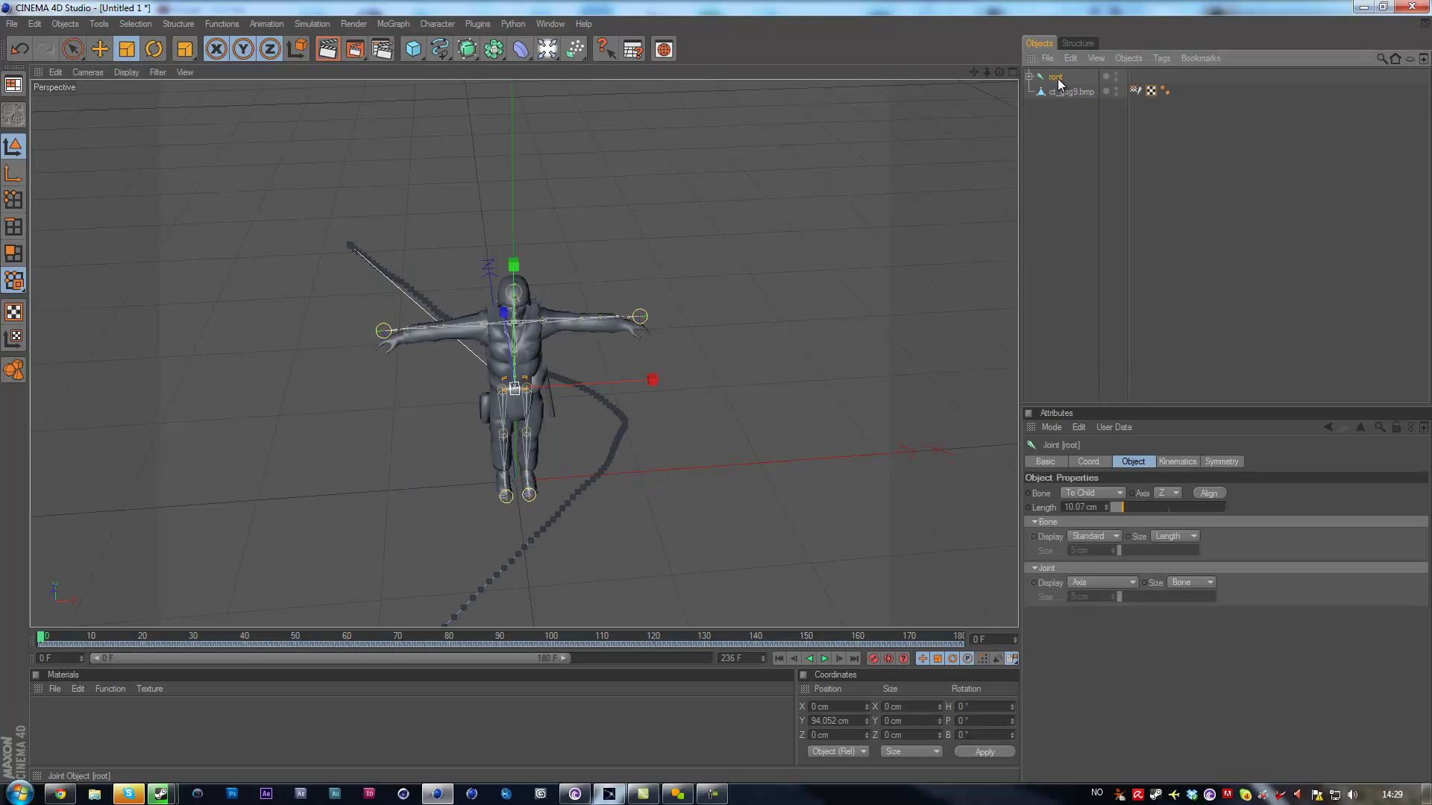
right_click(1060, 83)
click(1138, 281)
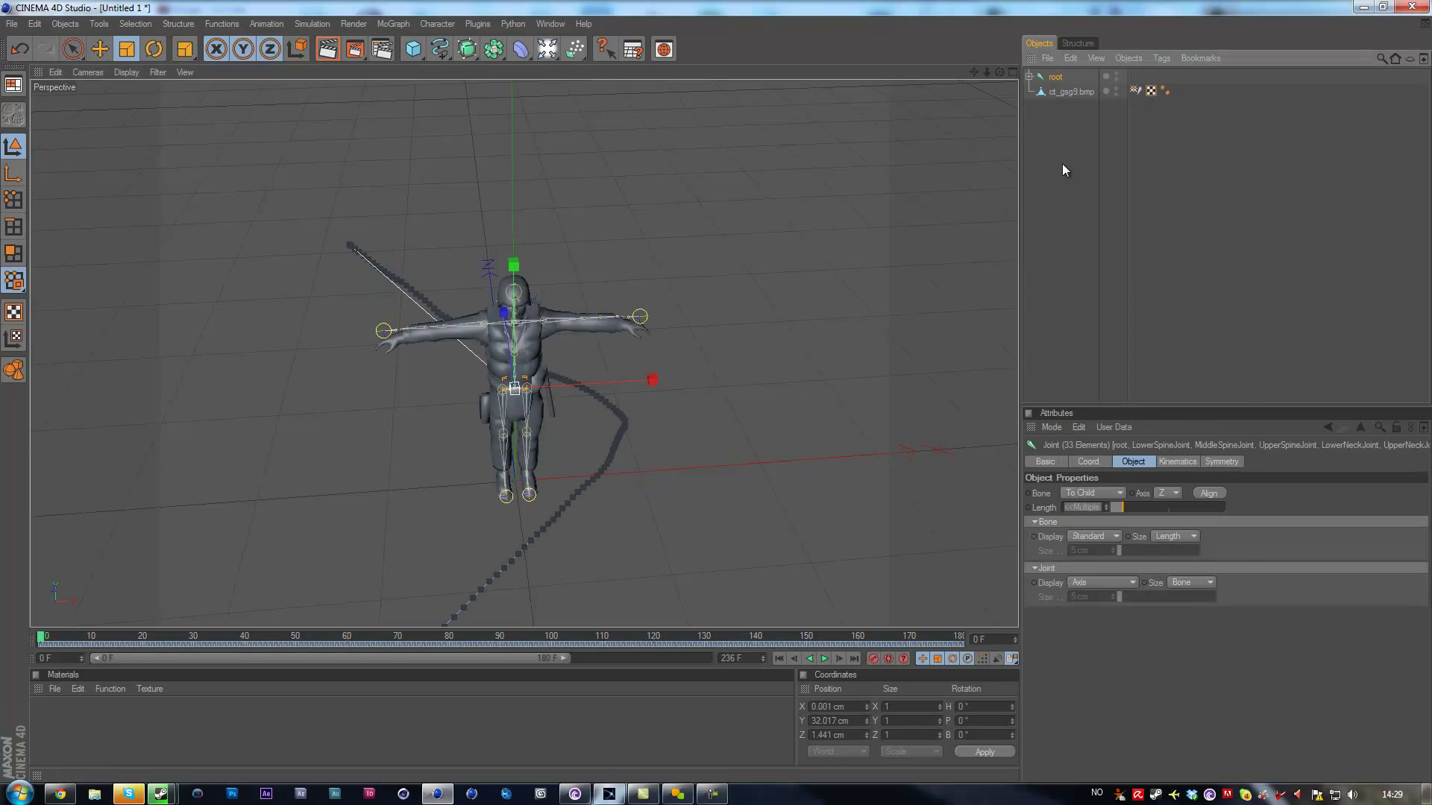
ctrl+click(1063, 93)
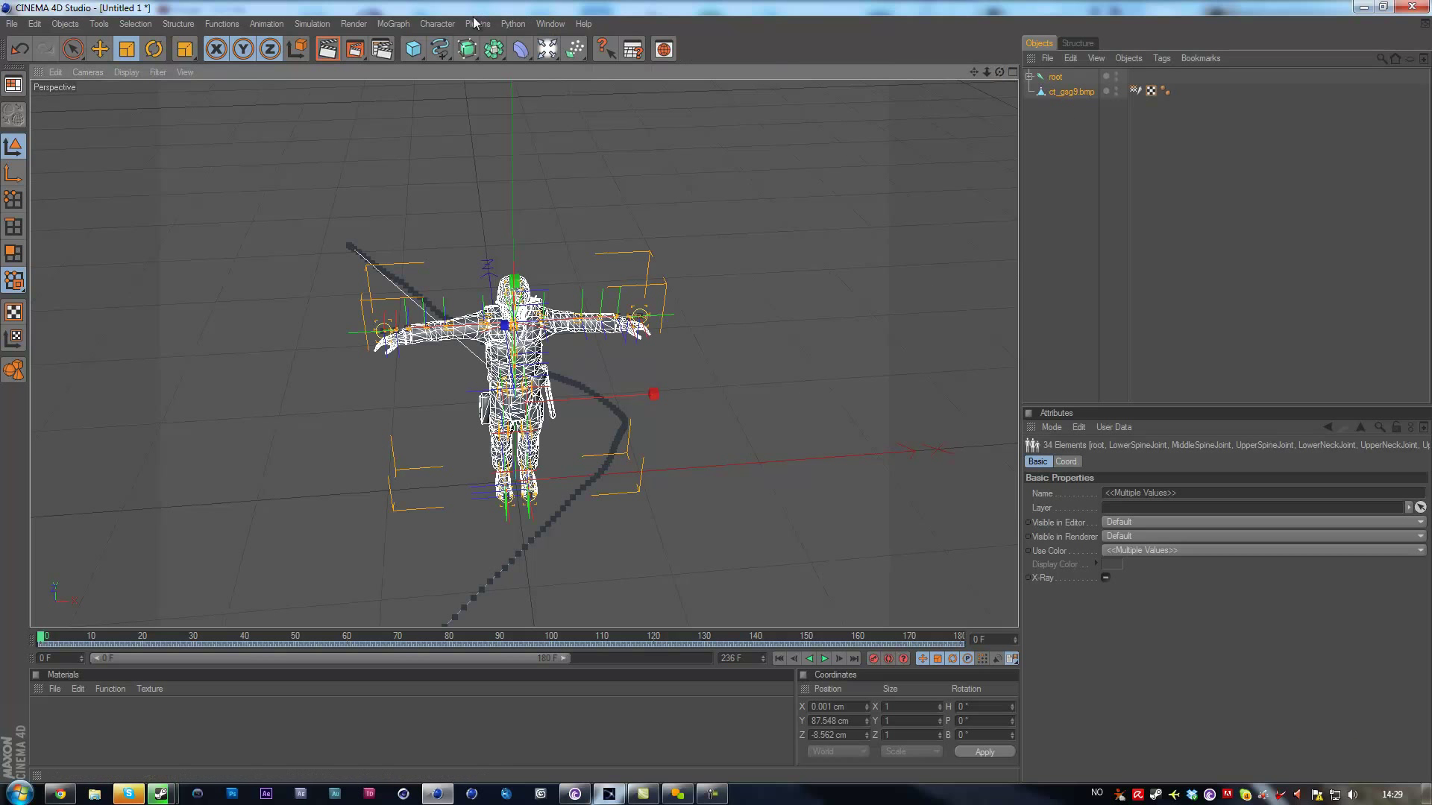
click(435, 25)
mouse_move(469, 47)
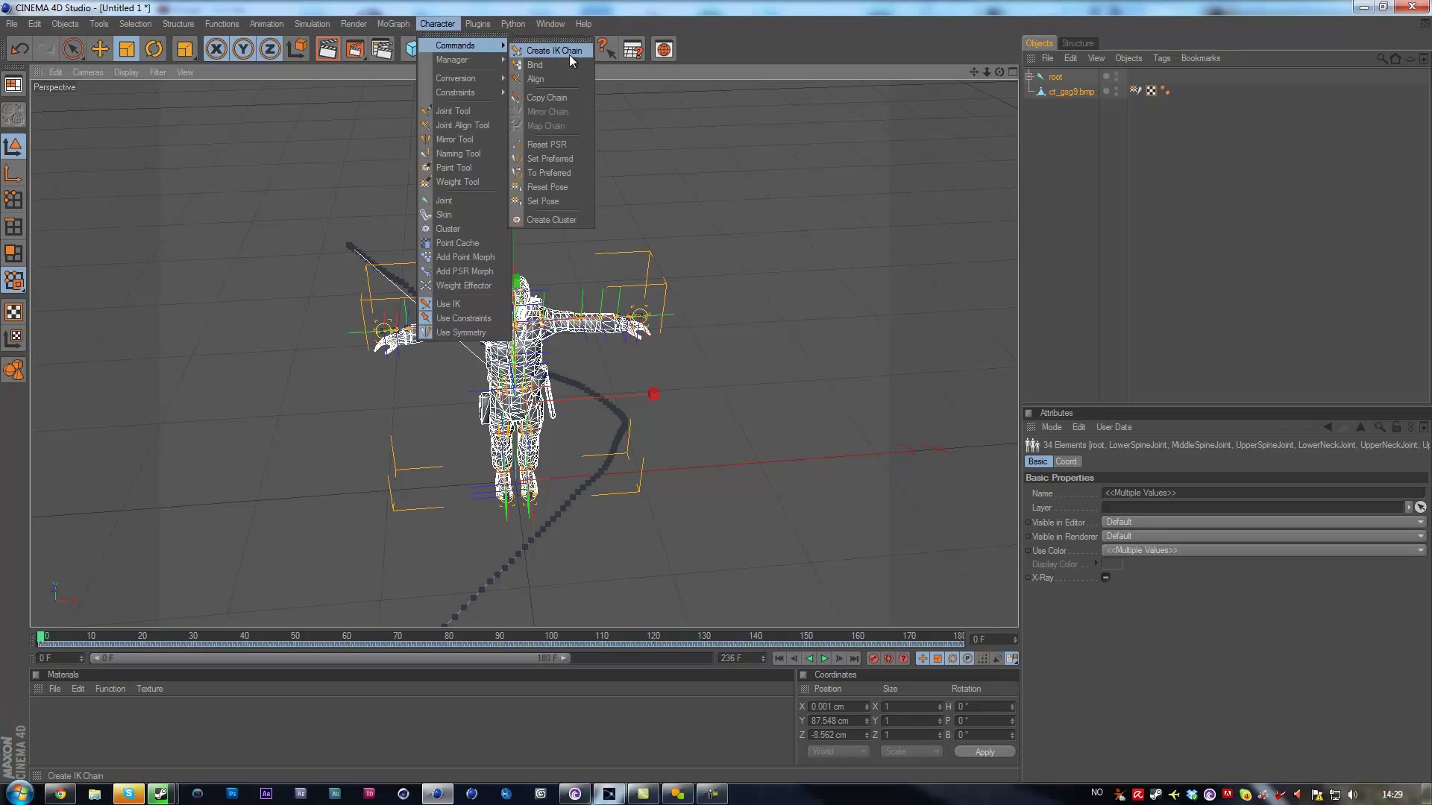
click(535, 65)
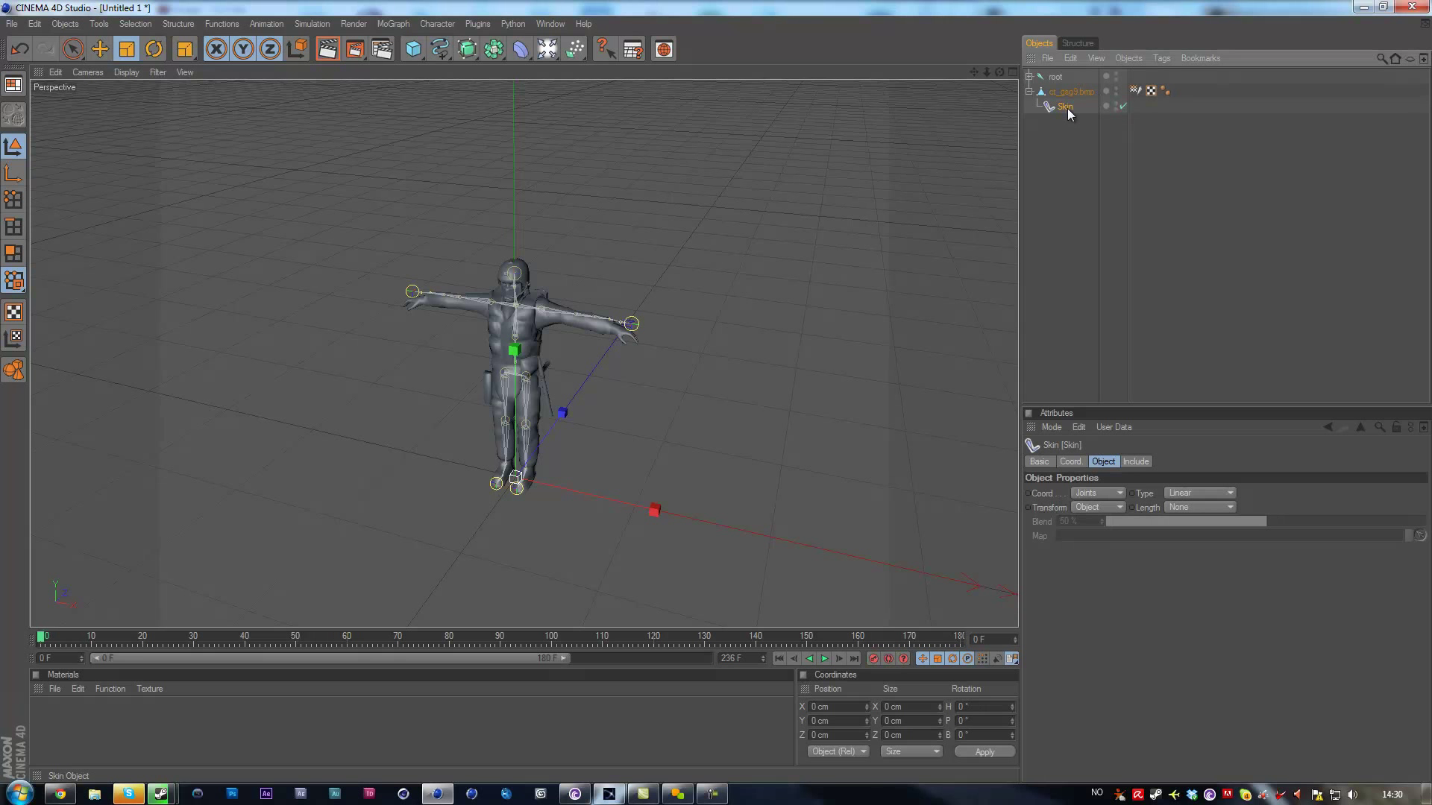
click(445, 25)
mouse_move(458, 47)
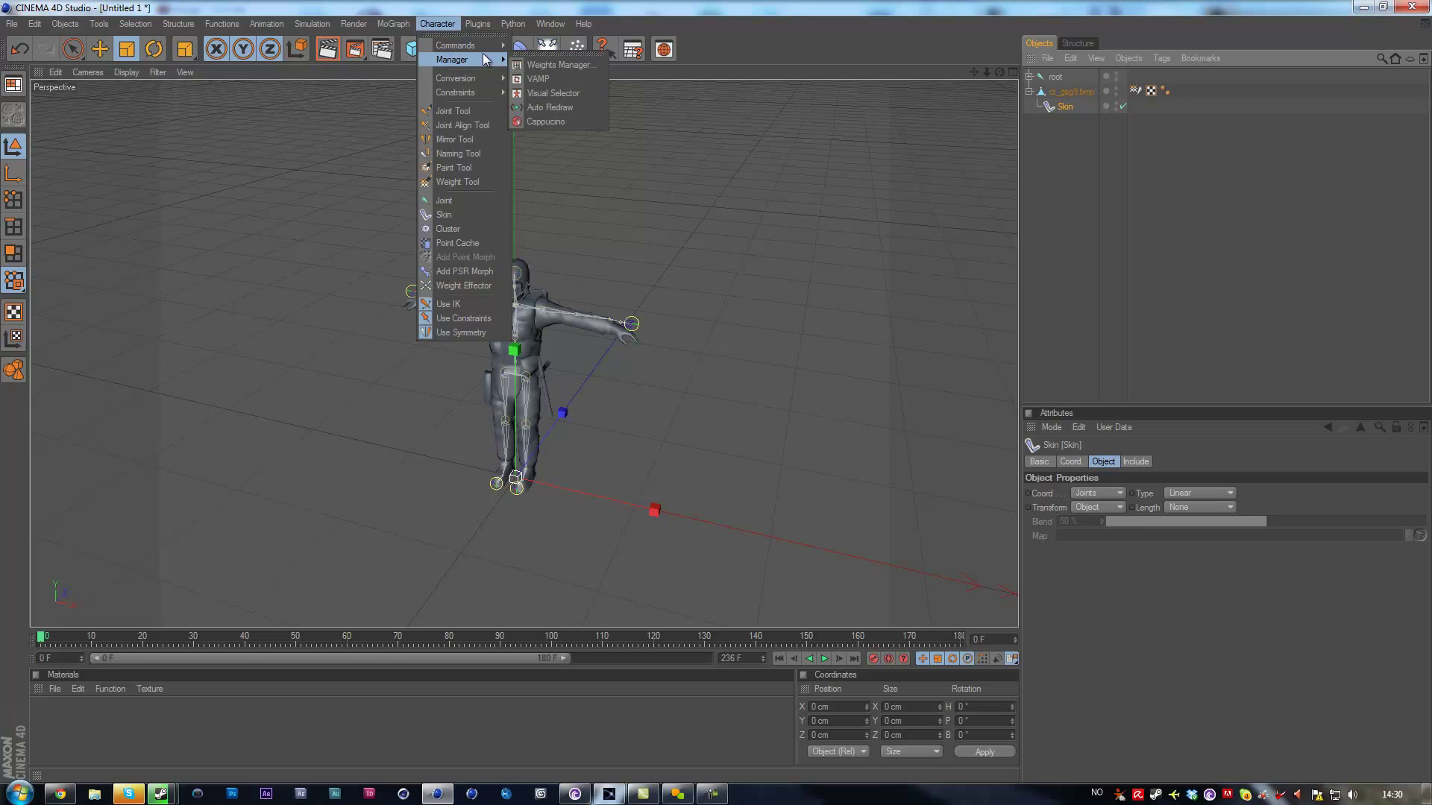
click(1057, 136)
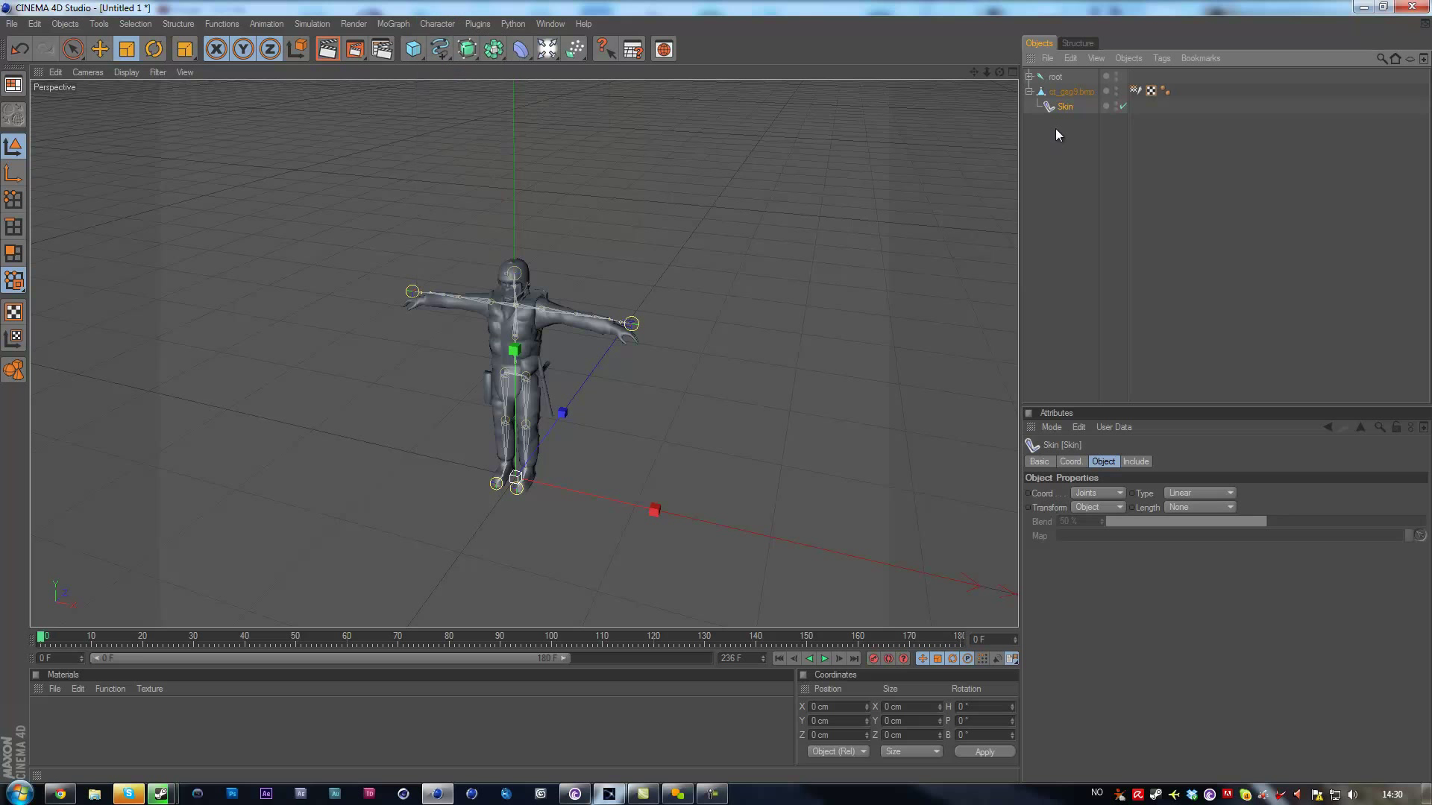
Clear the selection, extend the visible timeline range to 236 F and scrub through the bound character's animation
click(1067, 92)
click(1066, 156)
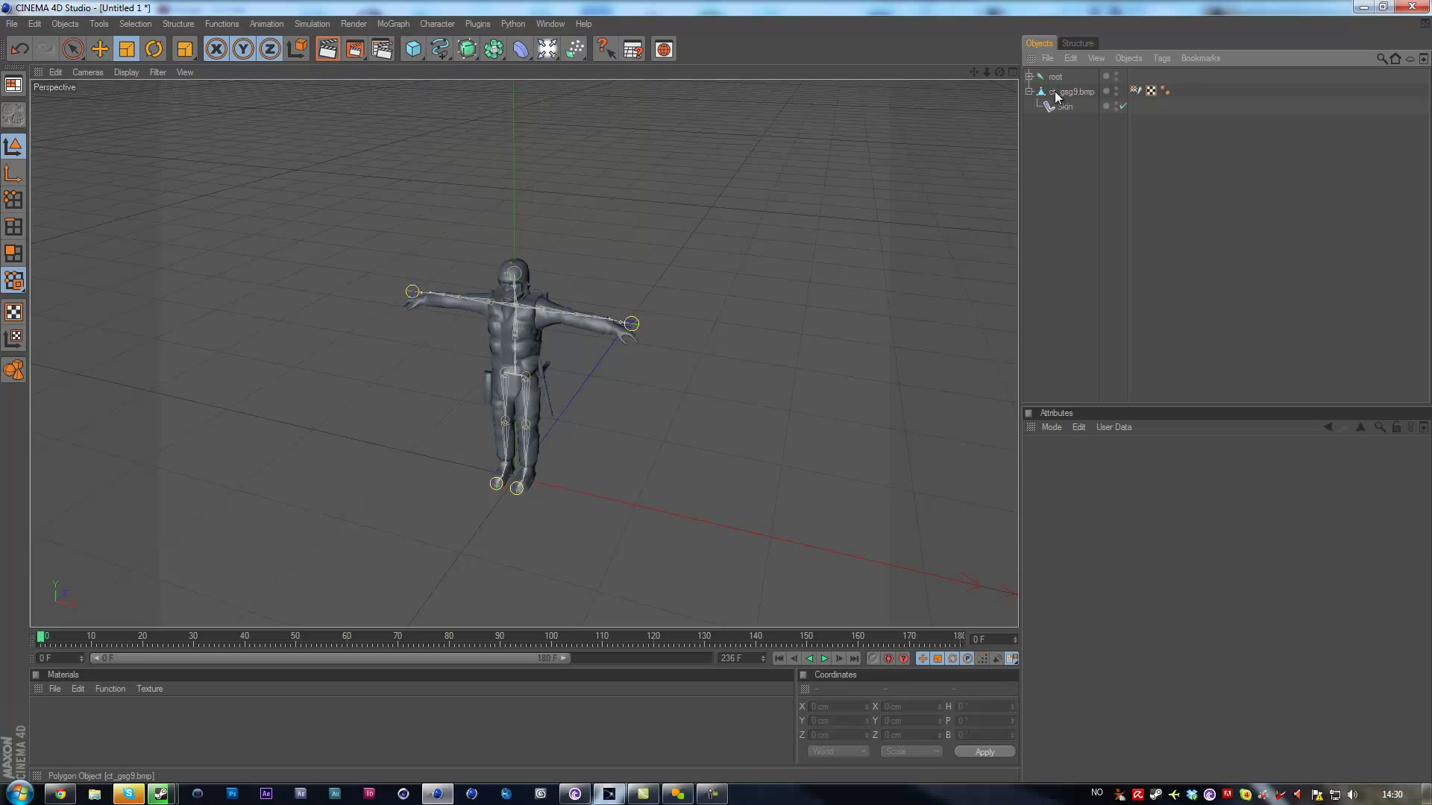
drag(39, 645, 742, 634)
drag(574, 656, 708, 658)
scroll(410, 410, down, 3)
drag(587, 640, 539, 634)
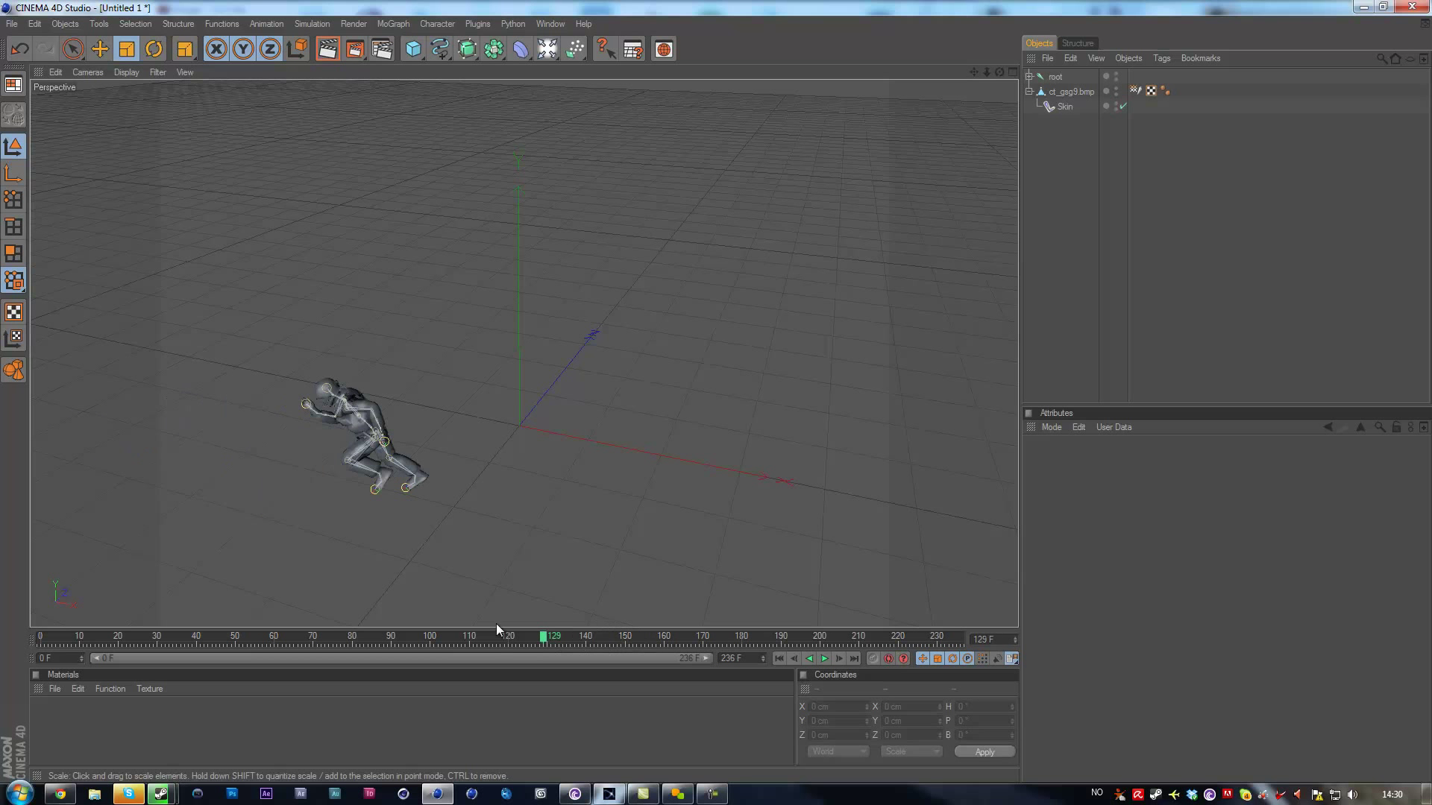
click(12, 24)
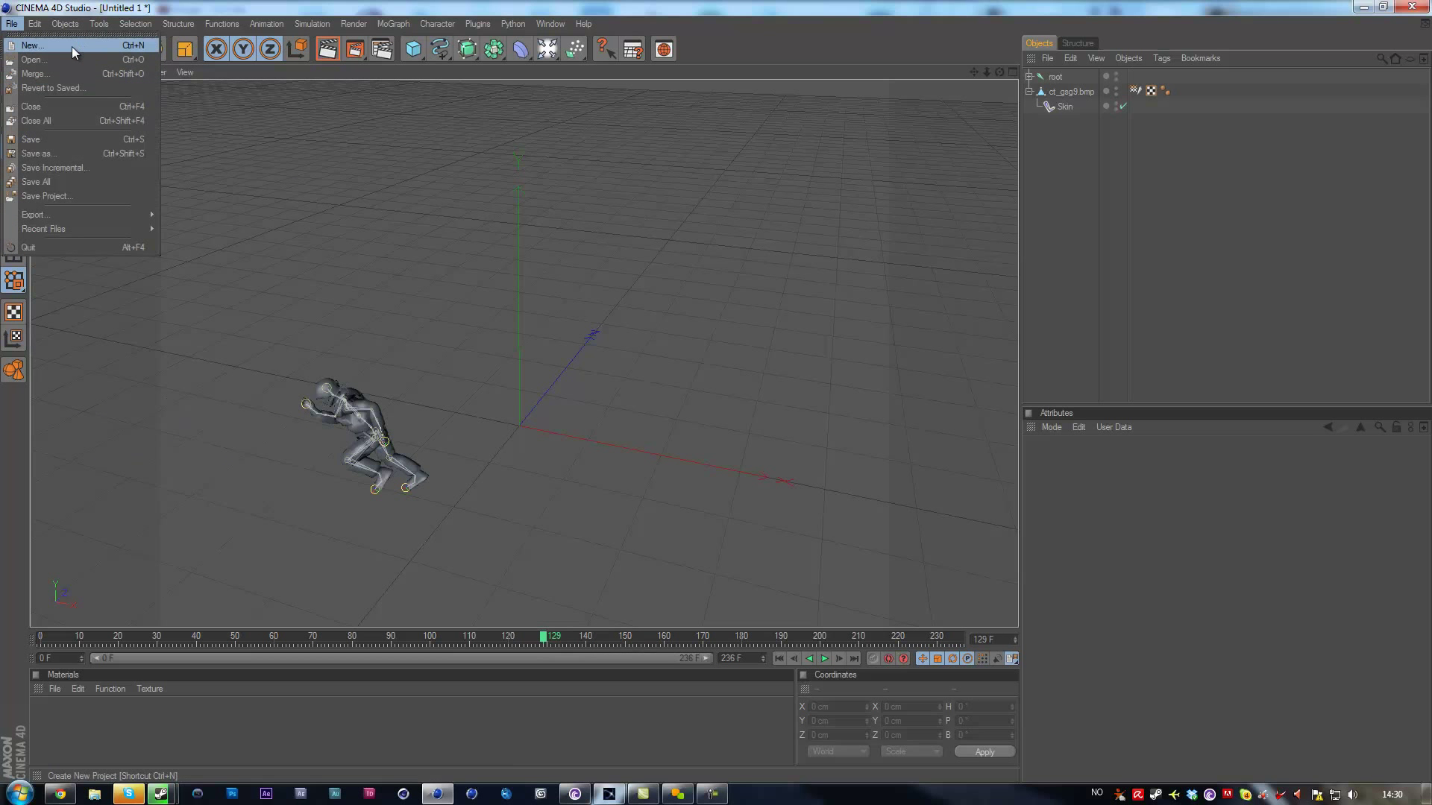
click(44, 73)
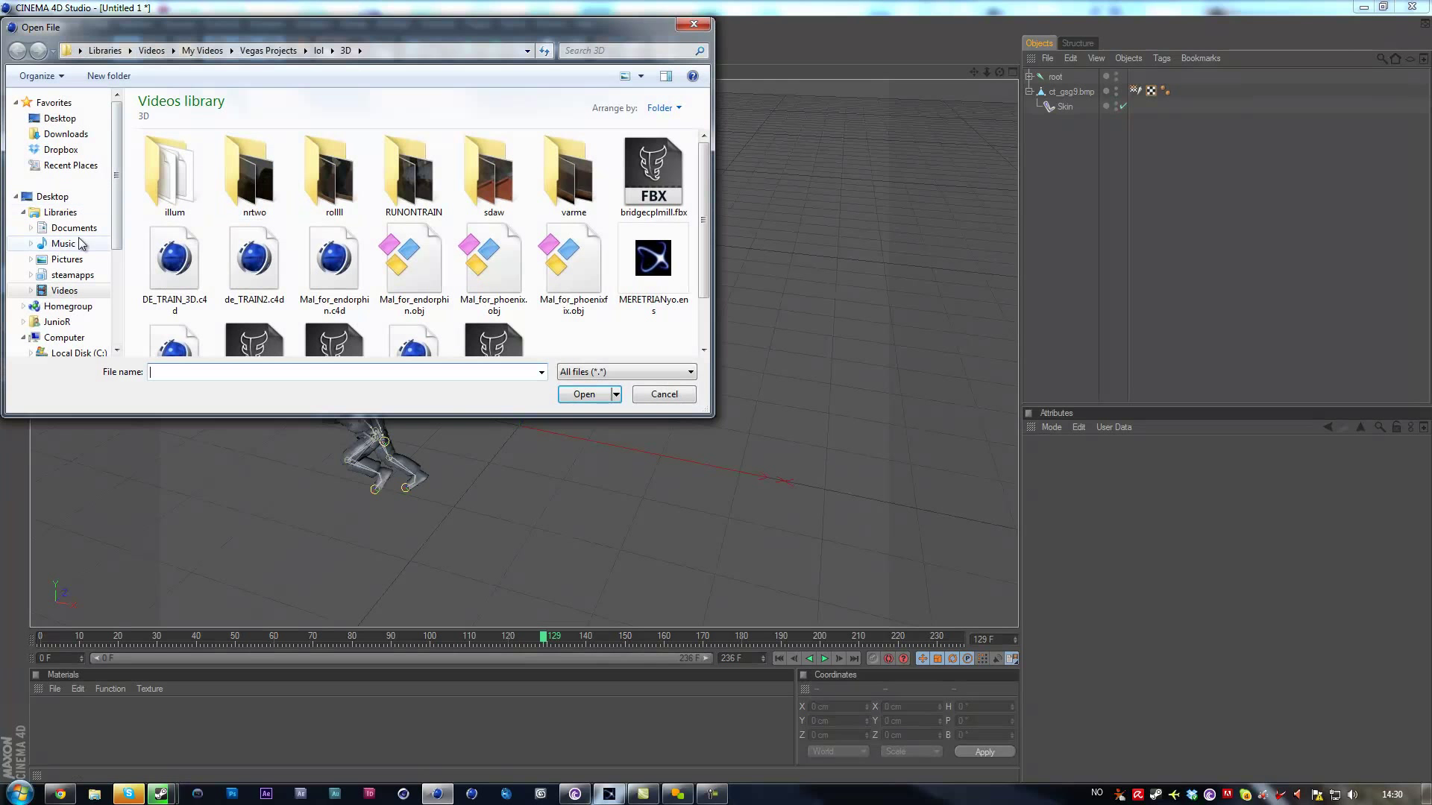
click(74, 227)
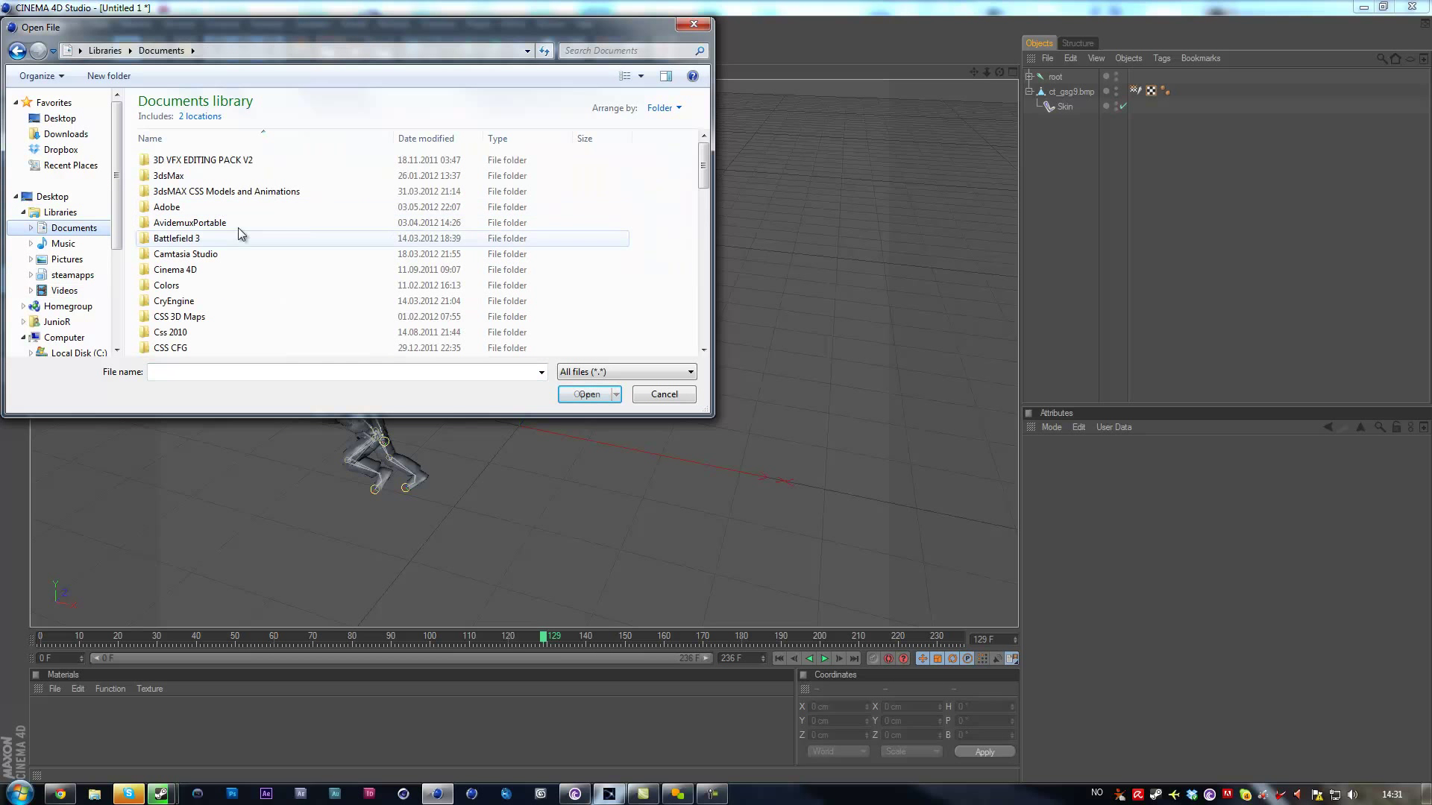
click(224, 270)
double_click(229, 270)
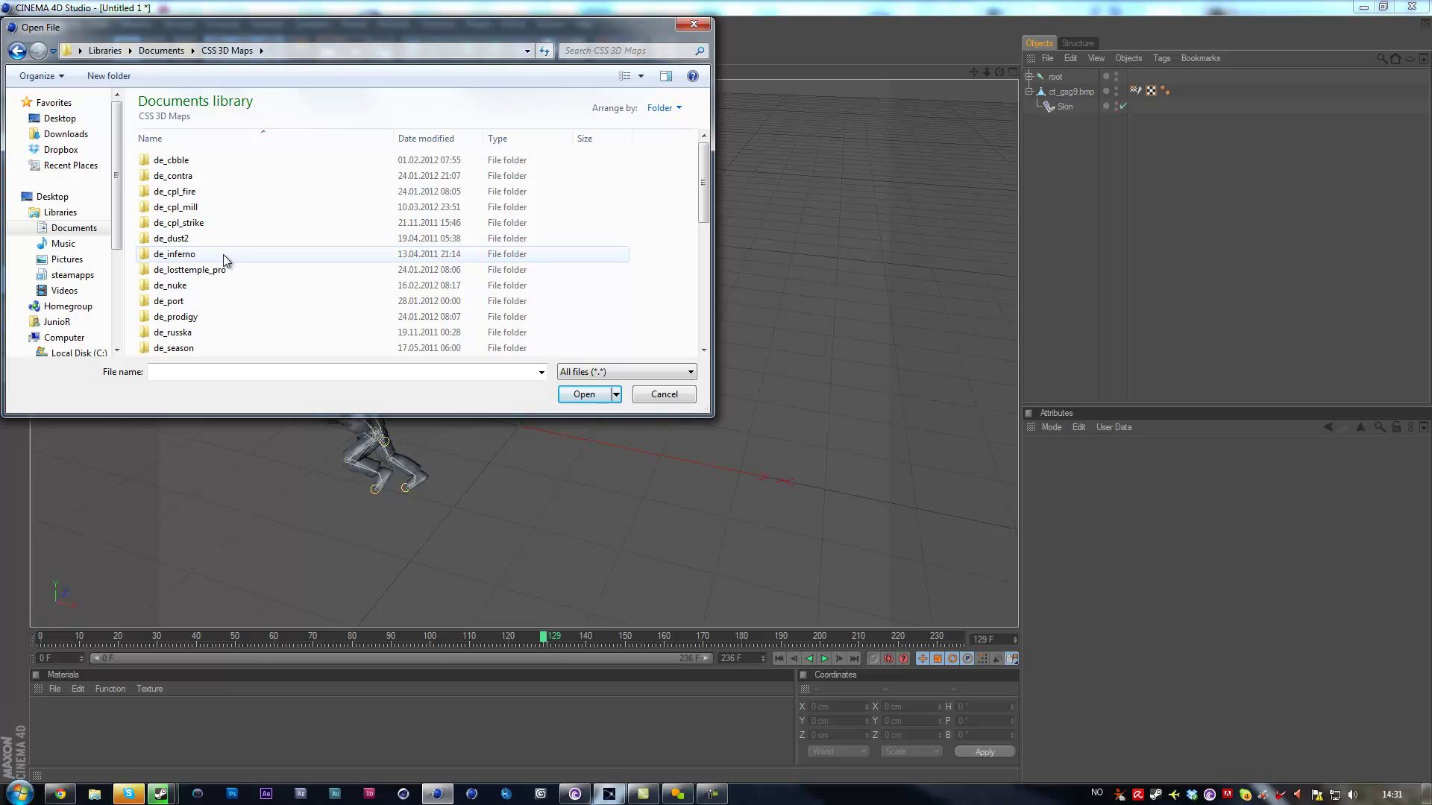
double_click(212, 161)
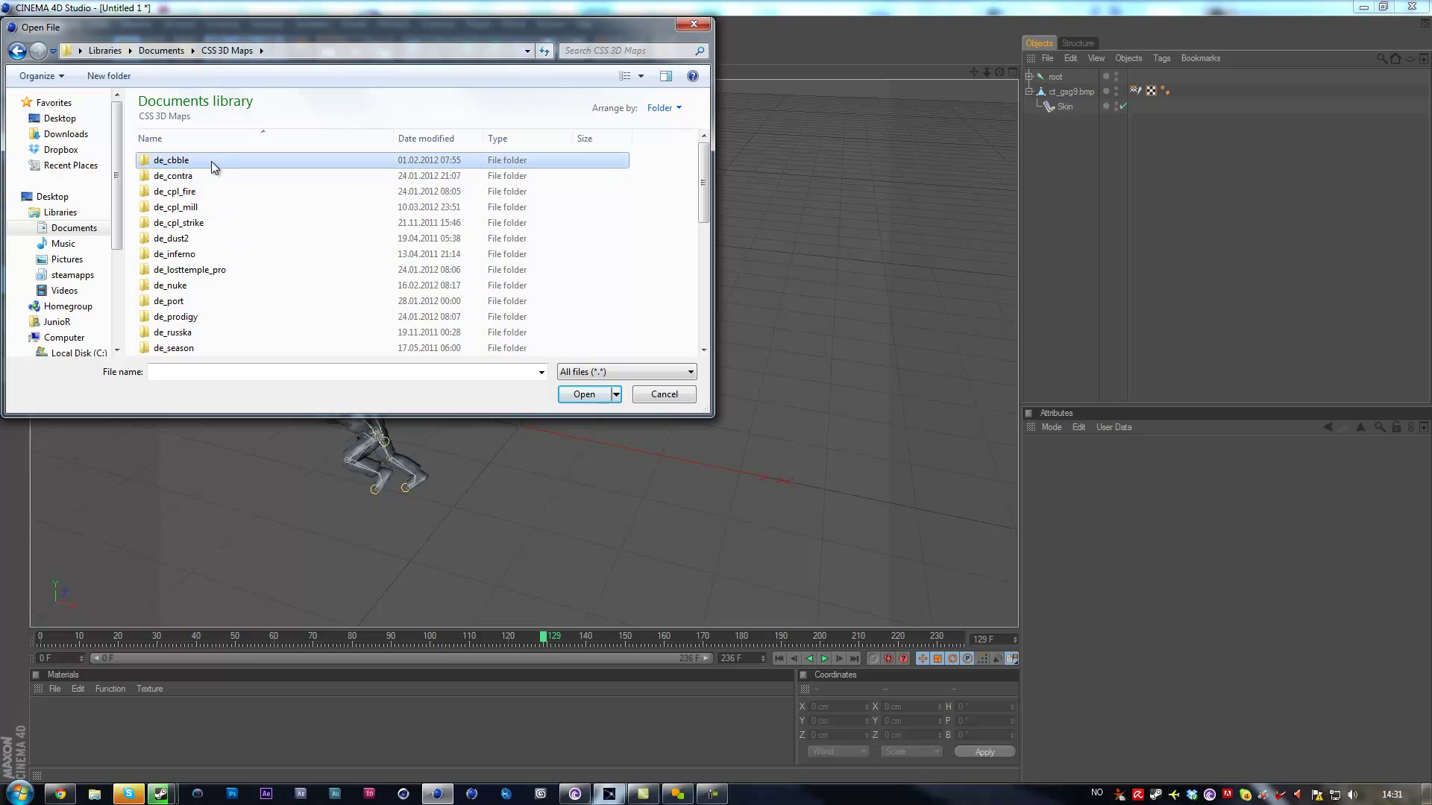
click(230, 165)
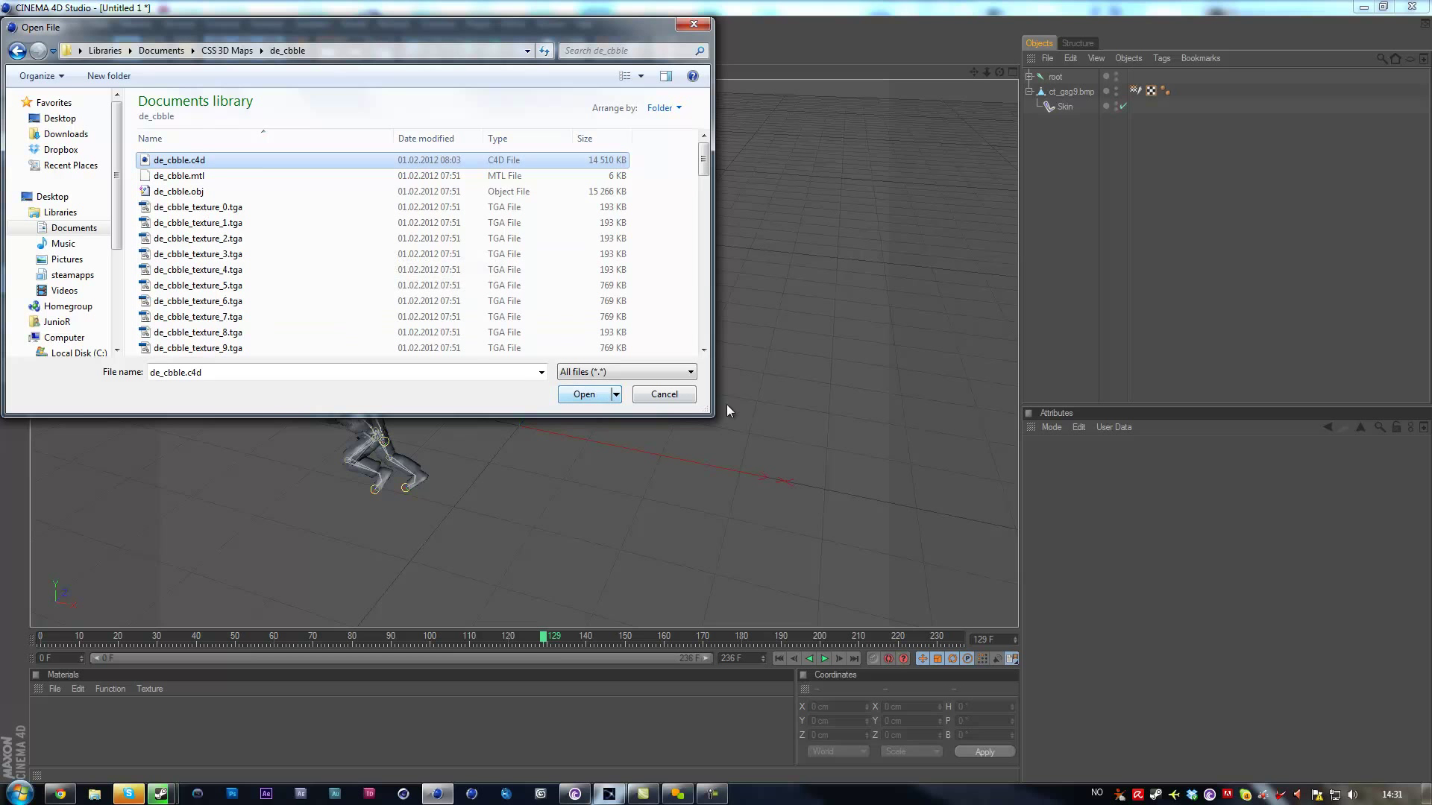
click(681, 397)
Merge de_cbble.c4d from the de_cbble folder of the CSS 3D Maps documents into the project
click(29, 25)
mouse_move(13, 24)
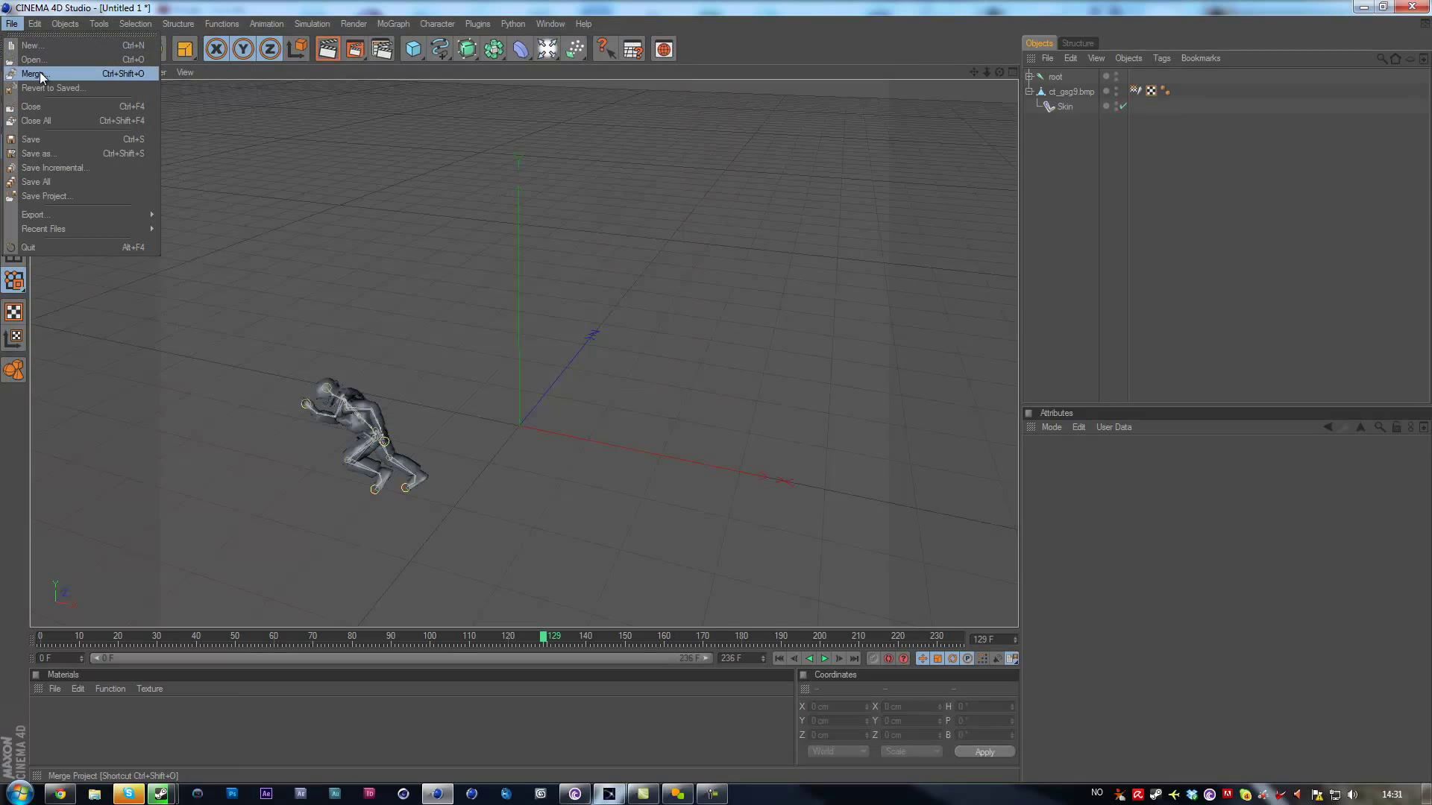
click(33, 74)
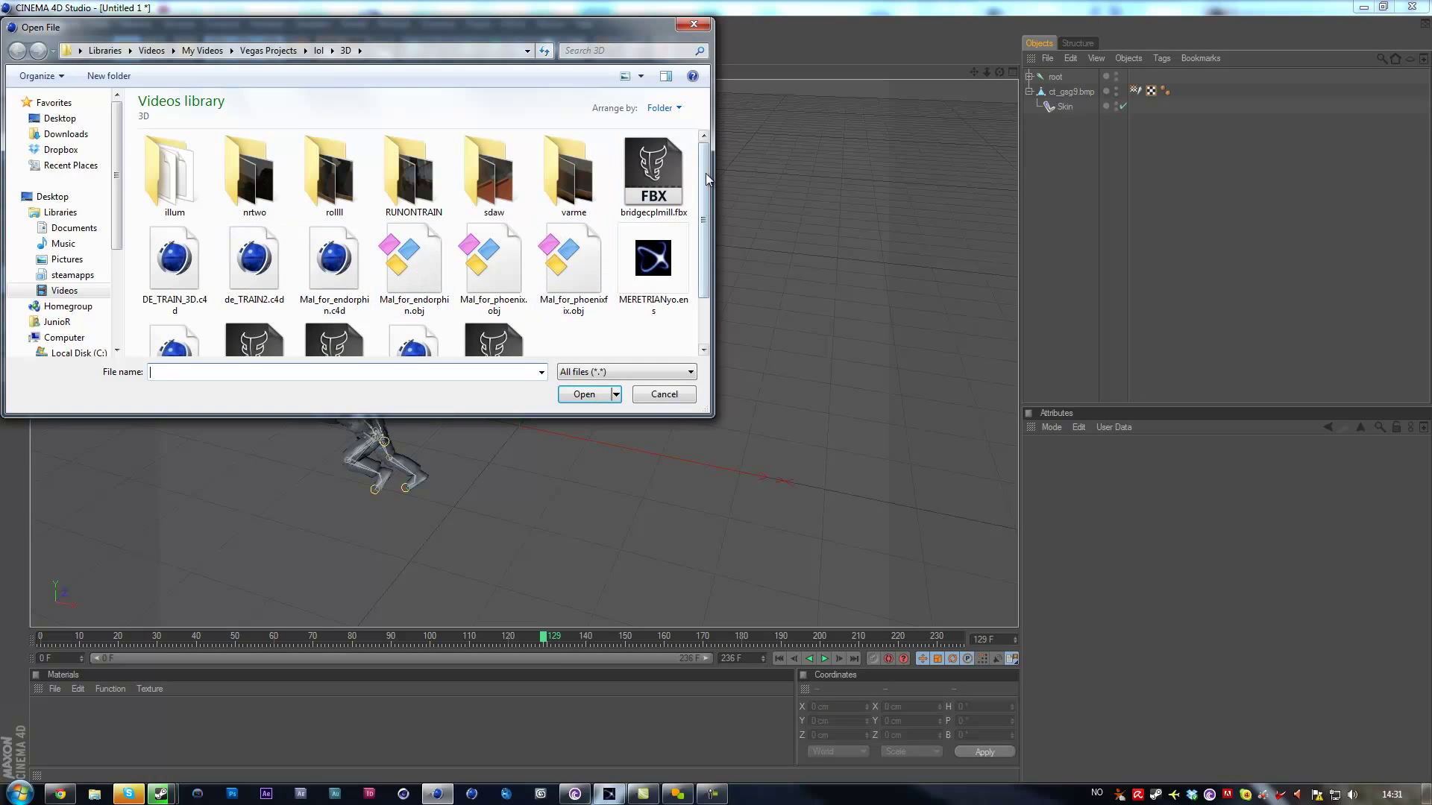
click(73, 227)
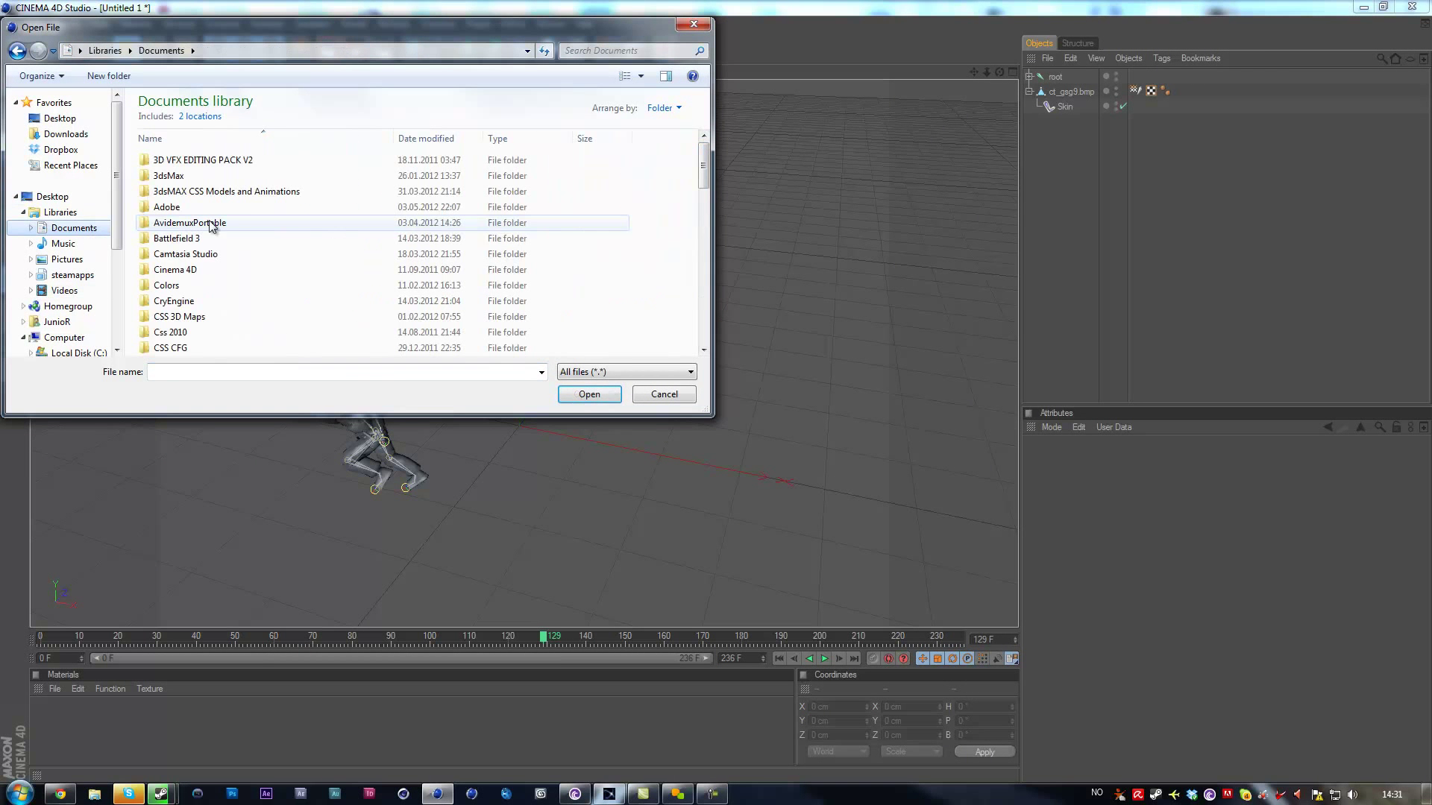
double_click(256, 316)
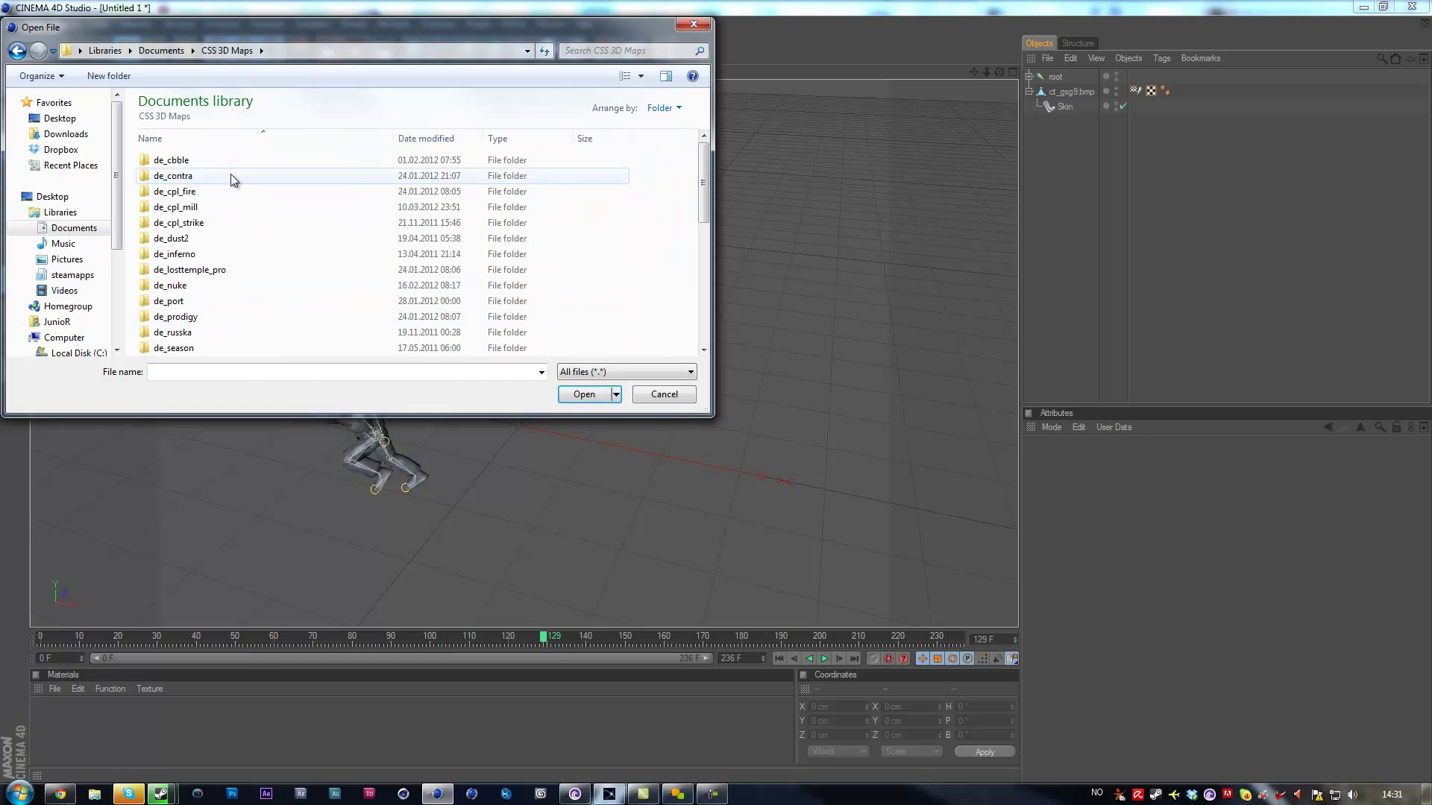
double_click(228, 166)
double_click(226, 166)
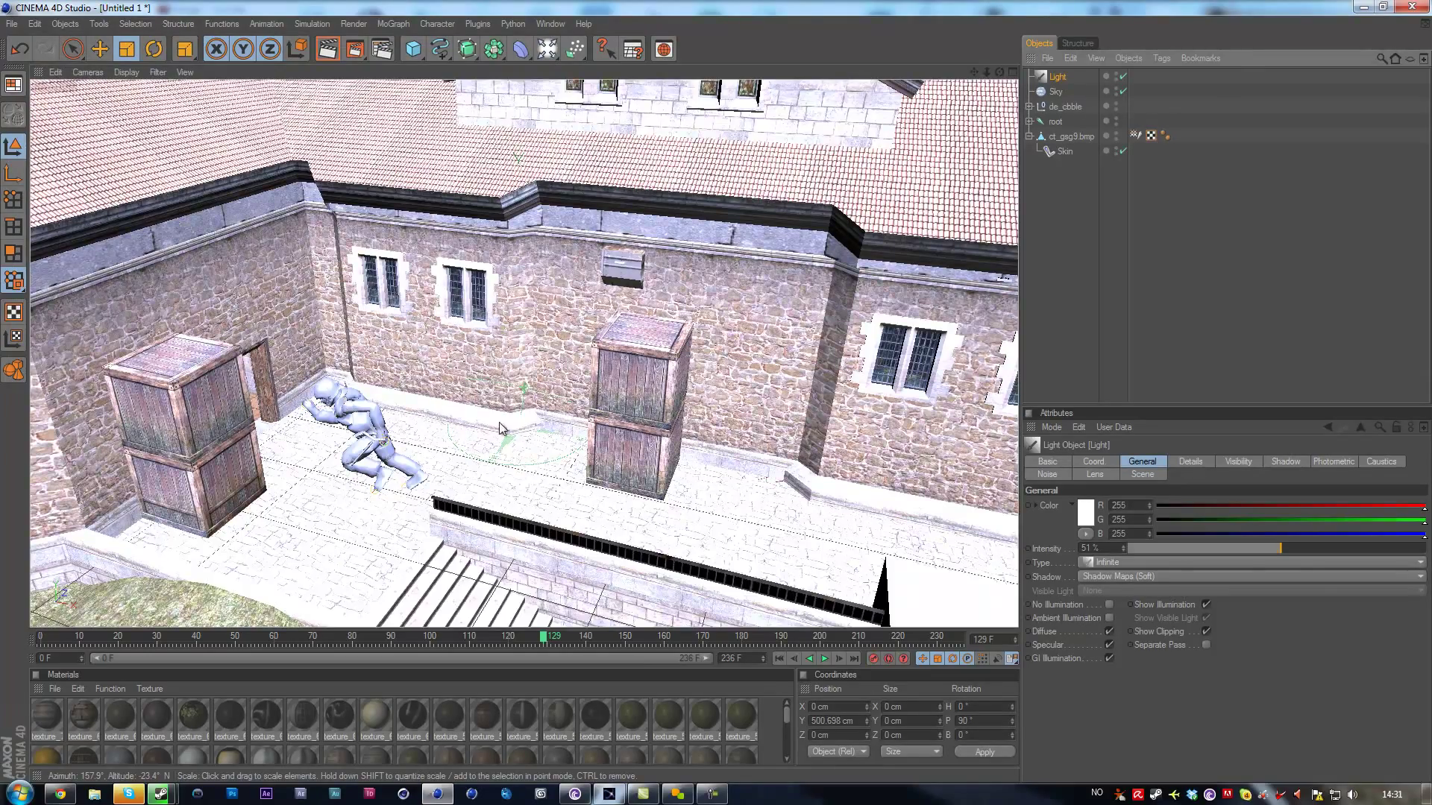
Examine the merged de_cbble map from several angles to see how the character sits between the crates and walls
scroll(494, 442, down, 8)
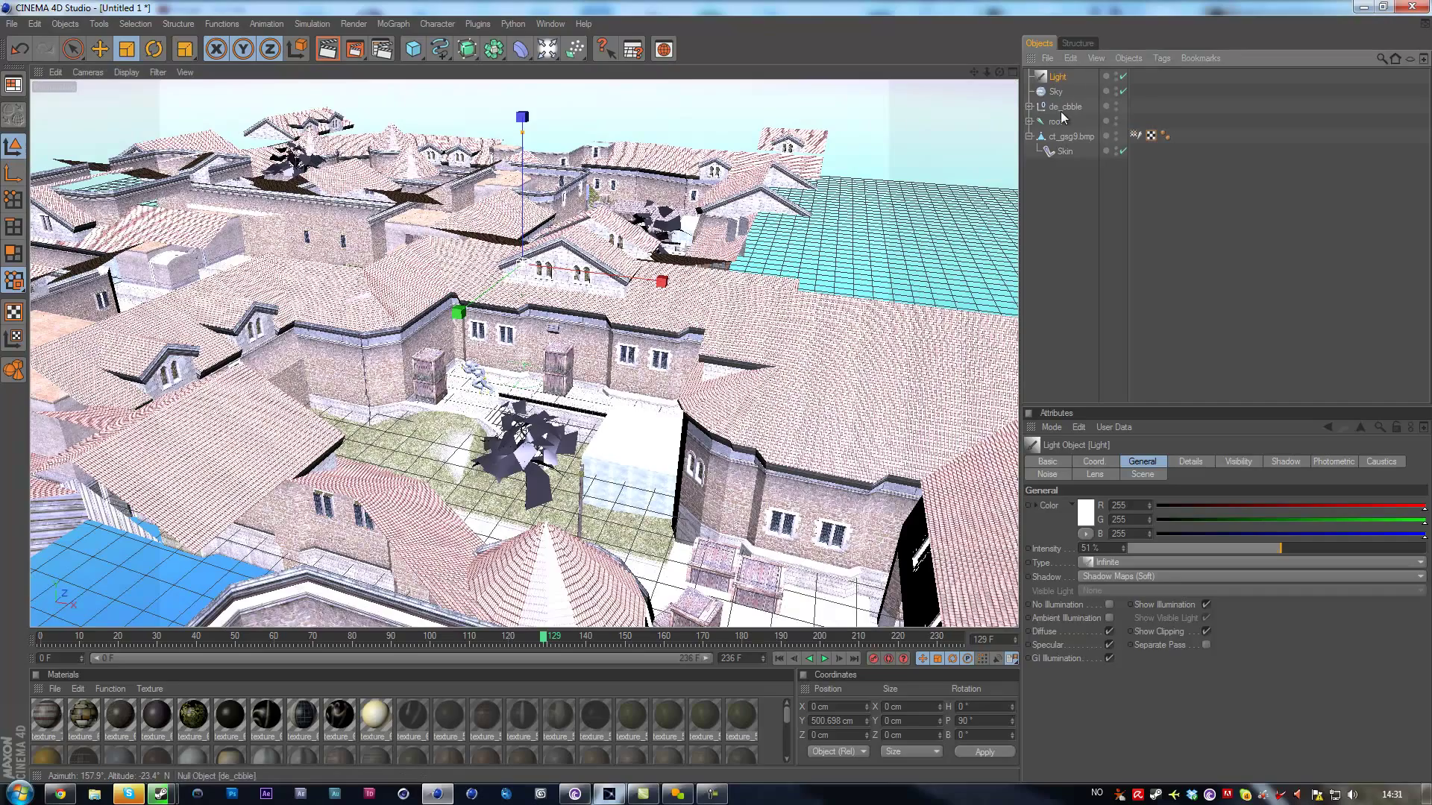
click(1063, 109)
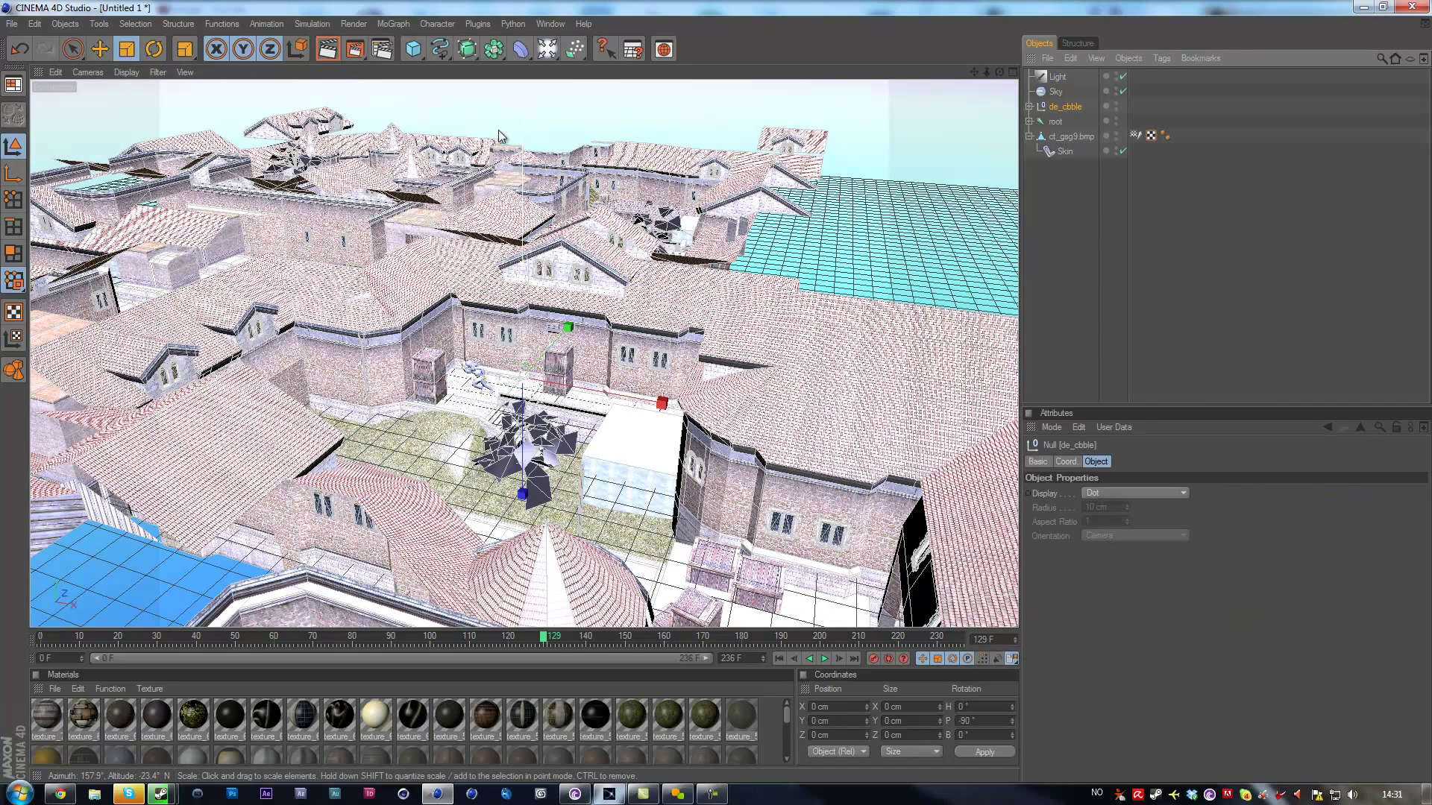
drag(522, 456, 713, 332)
mouse_move(714, 337)
alt+right_down()
mouse_move(717, 211)
mouse_move(719, 396)
mouse_move(717, 366)
alt+right_up()
drag(716, 361, 716, 360)
drag(660, 403, 714, 391)
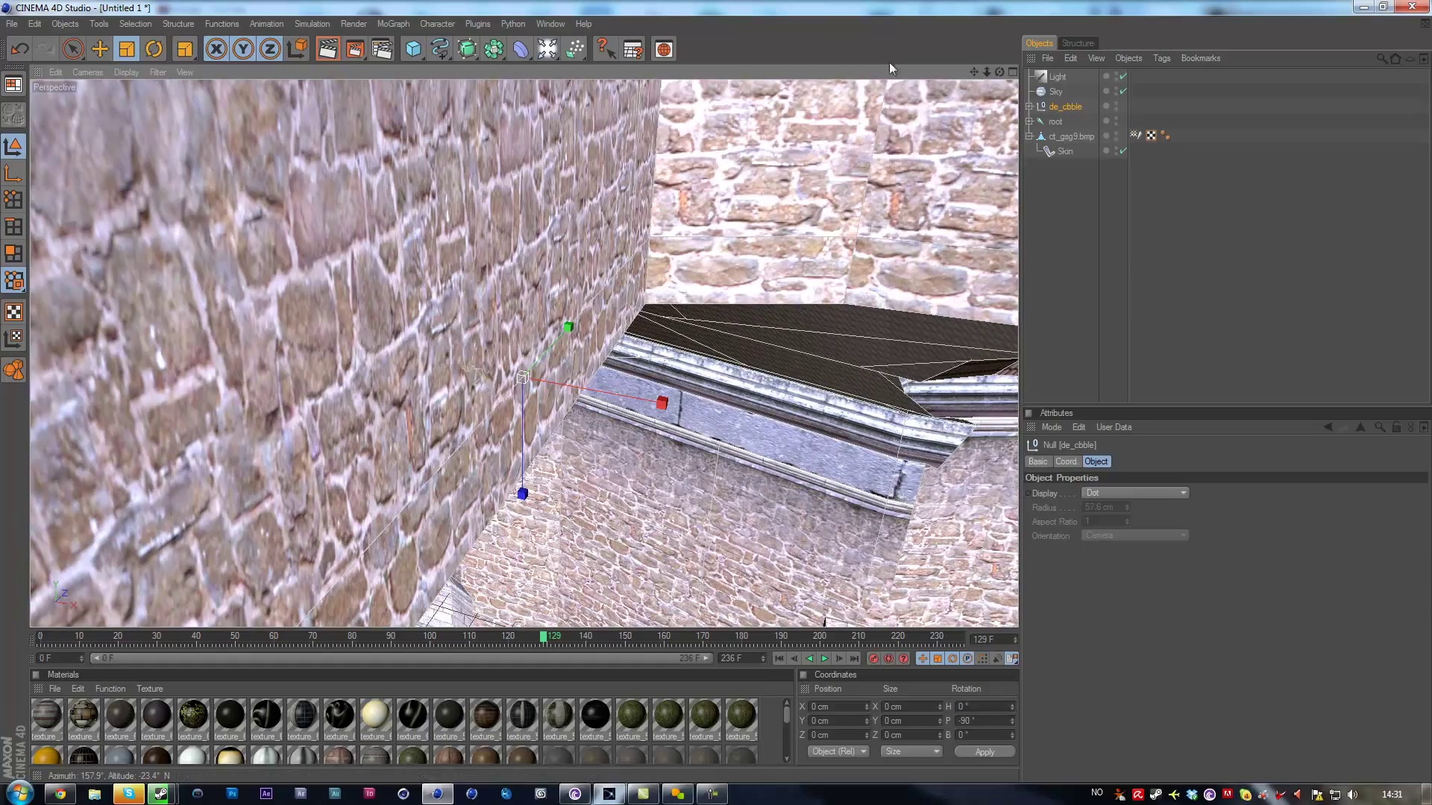
drag(998, 73, 797, 375)
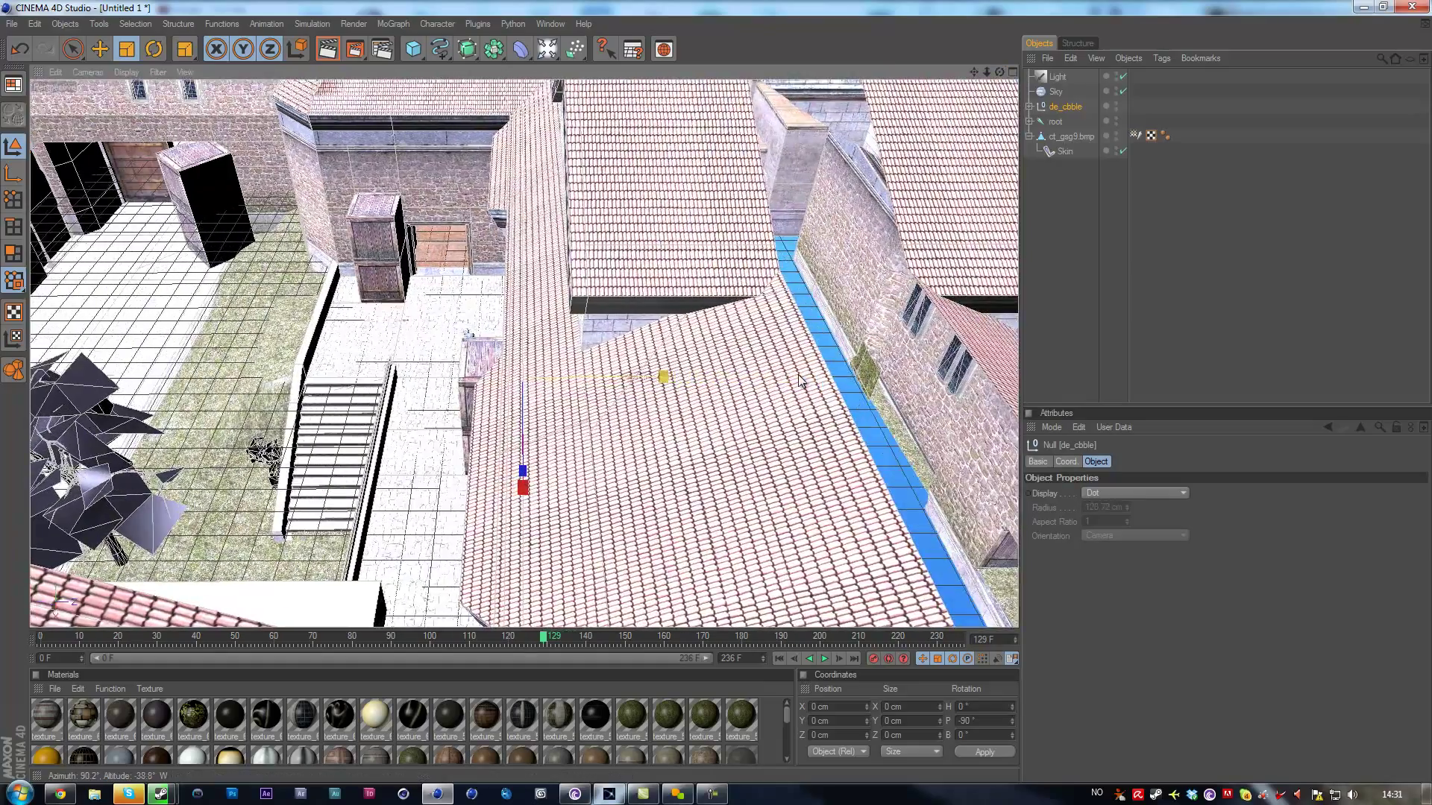
scroll(762, 399, up, 2)
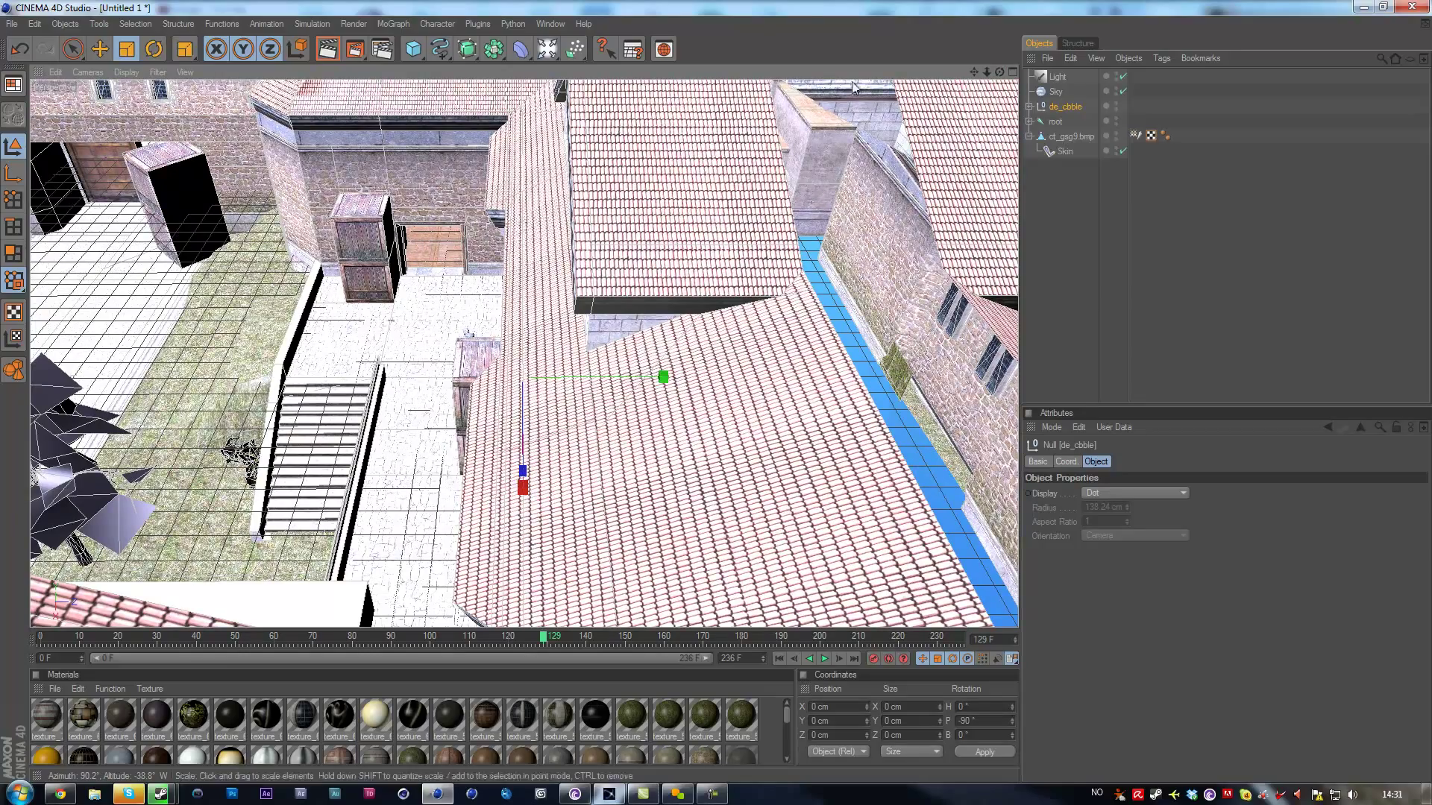
scroll(716, 398, up, 5)
scroll(716, 398, down, 15)
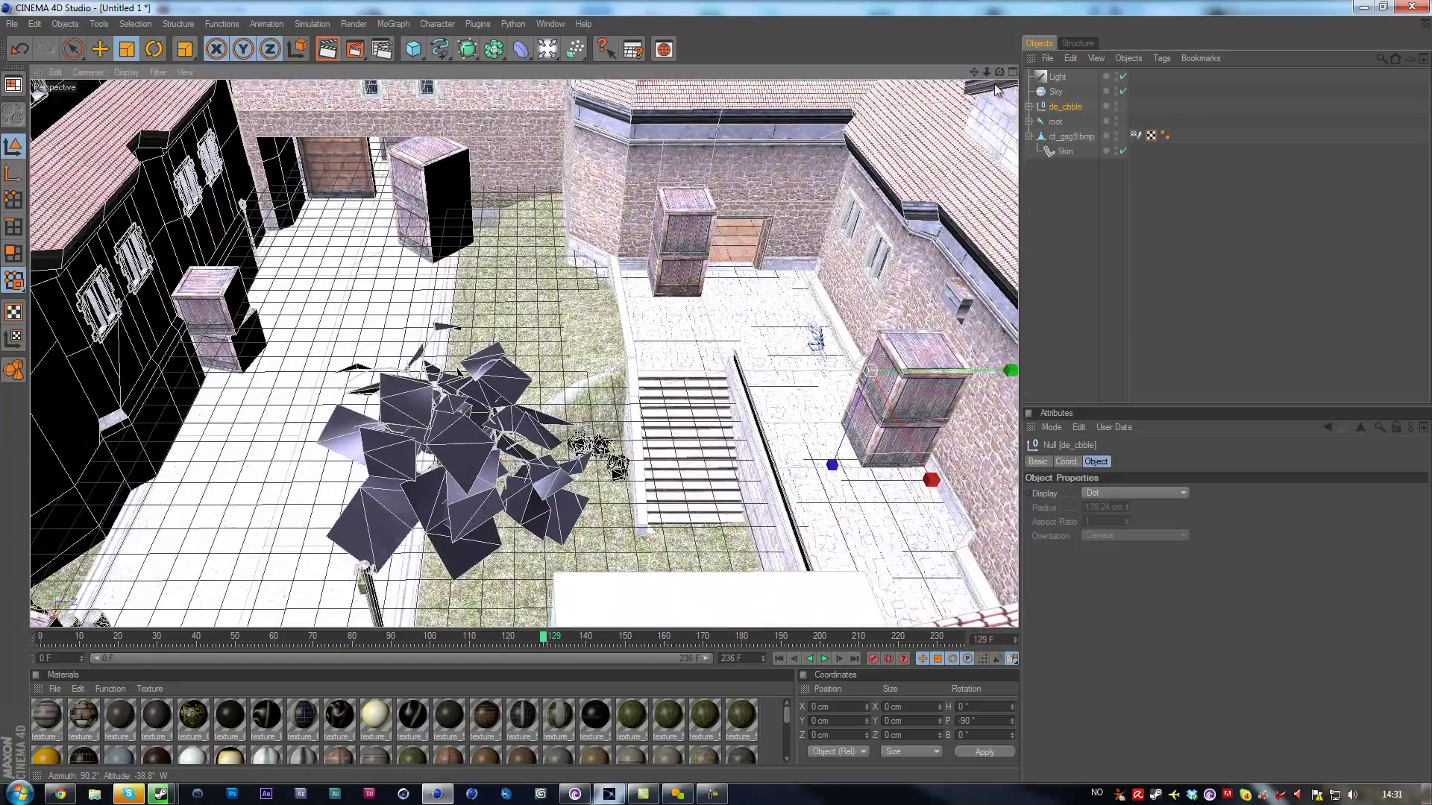
drag(1000, 72, 720, 400)
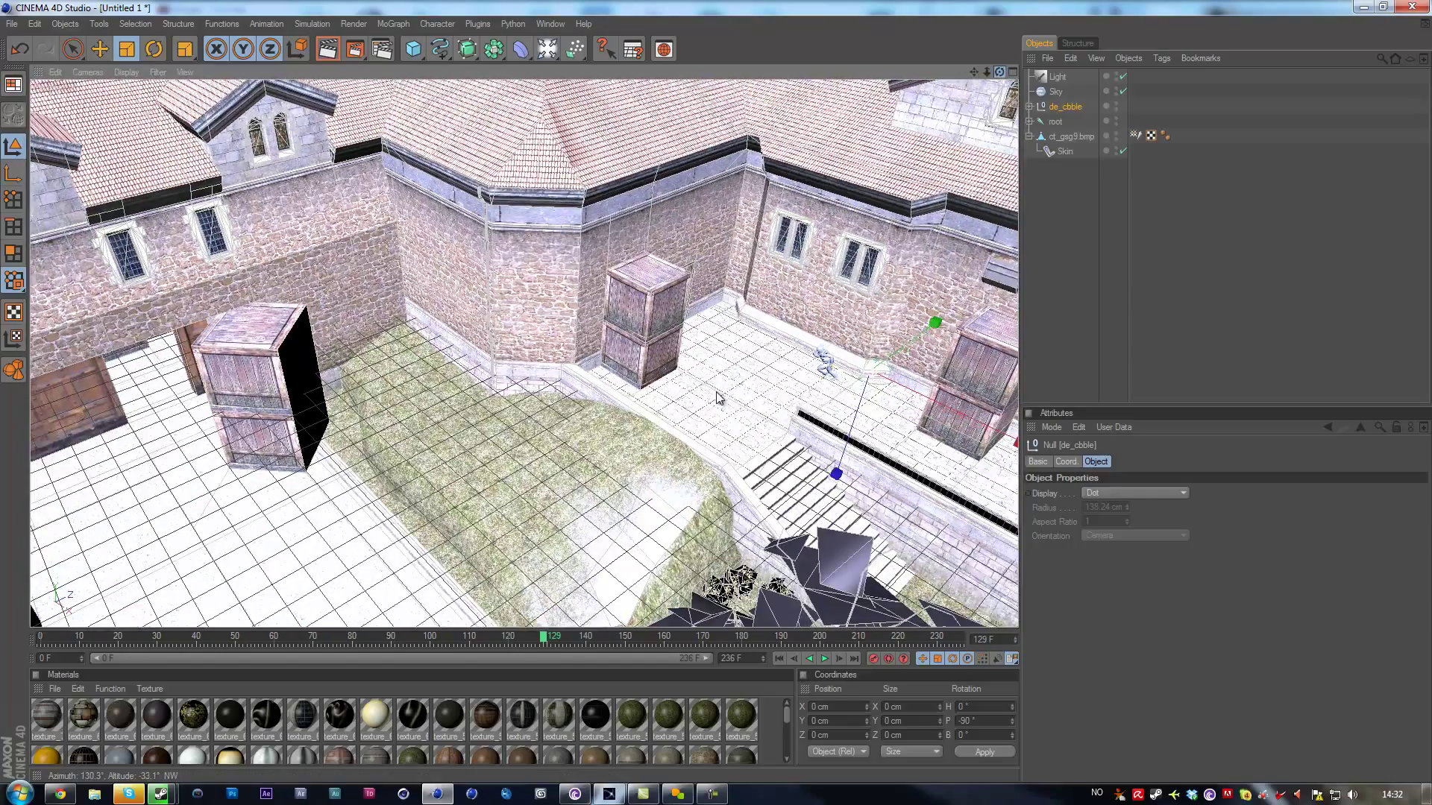
Scrub through the character's run and dive inside the map and stop at frame 156
drag(542, 643, 483, 653)
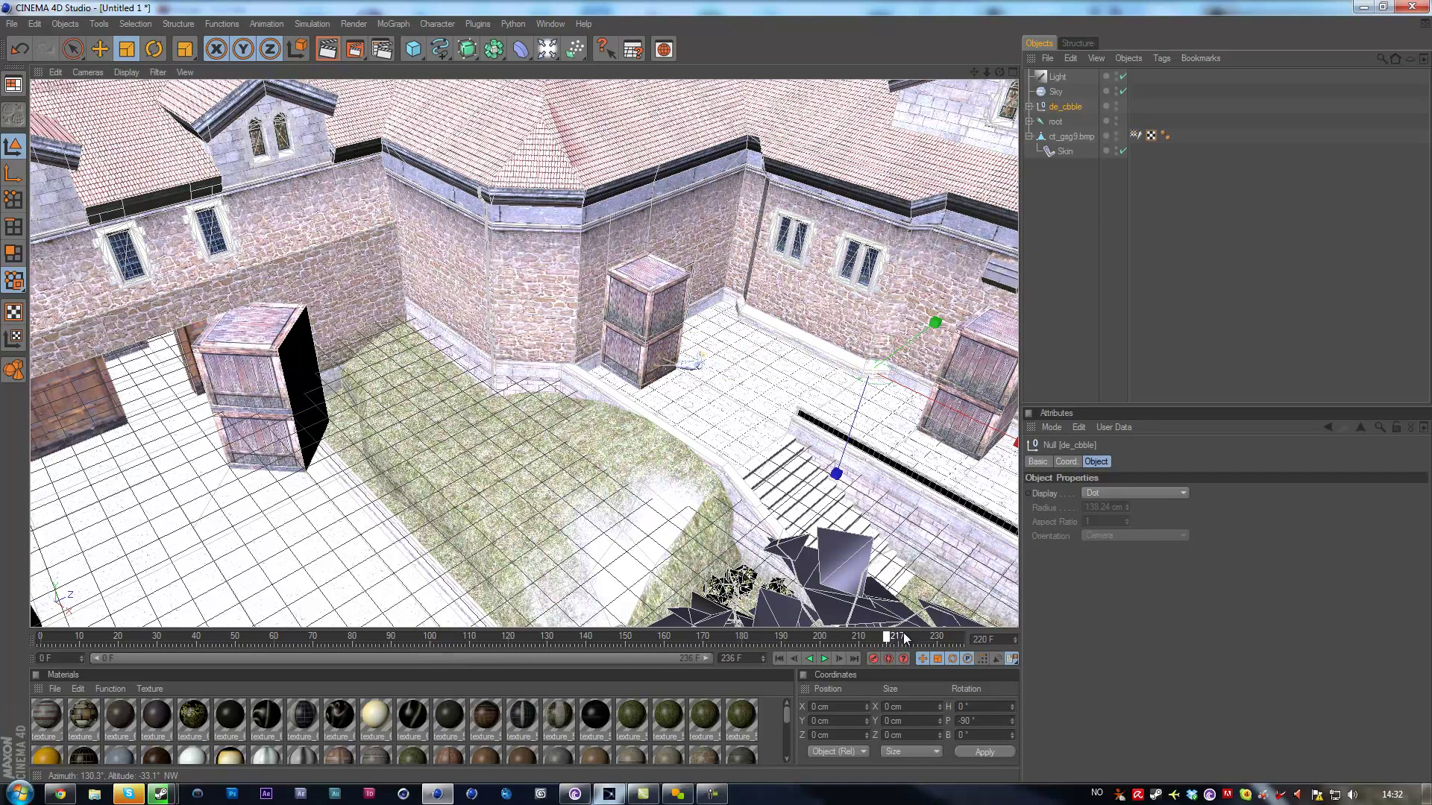
drag(669, 633, 625, 639)
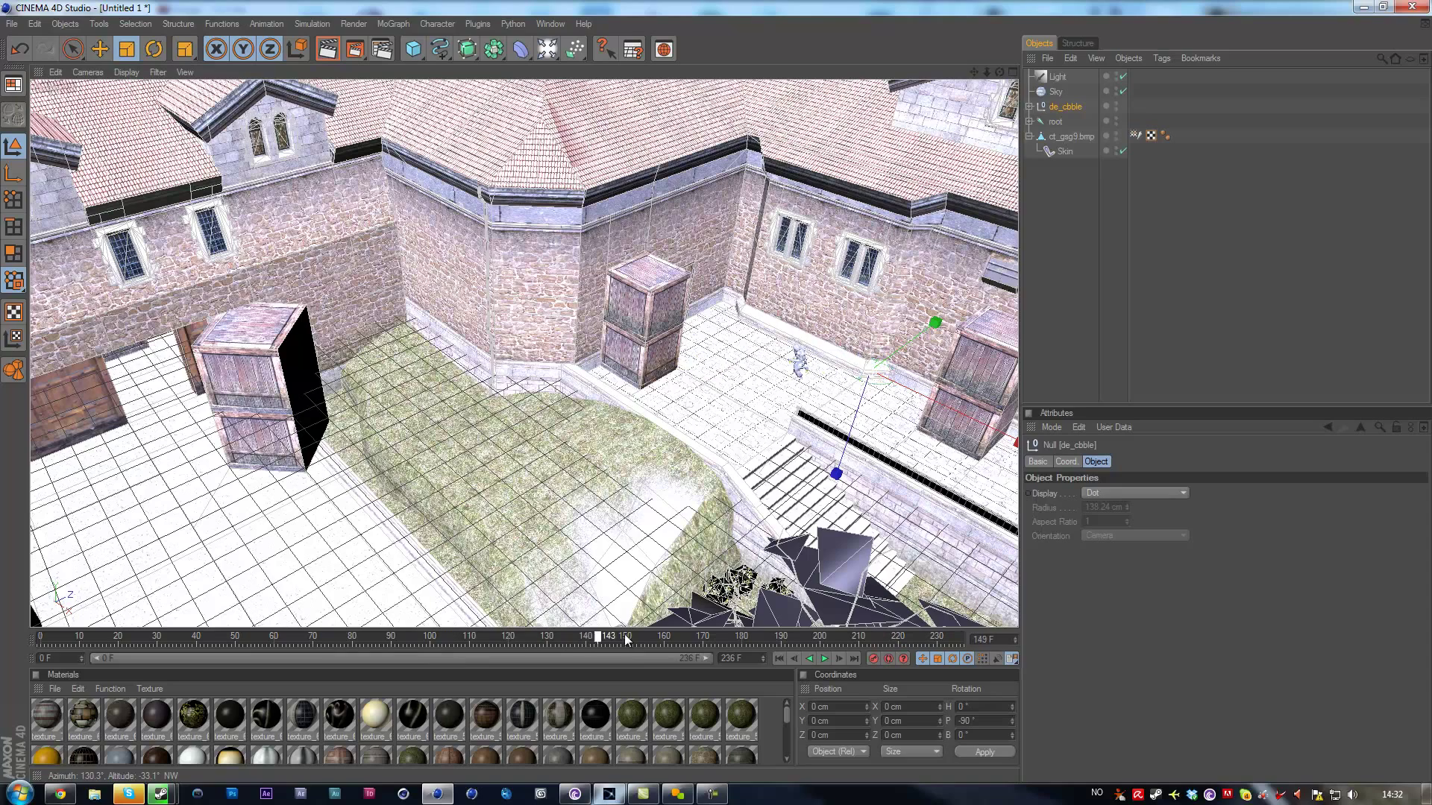
drag(723, 637, 648, 638)
Create a new material with ct_gsg9.tga from the ct_gsg9 skins folder as its color texture and Specular disabled
double_click(762, 722)
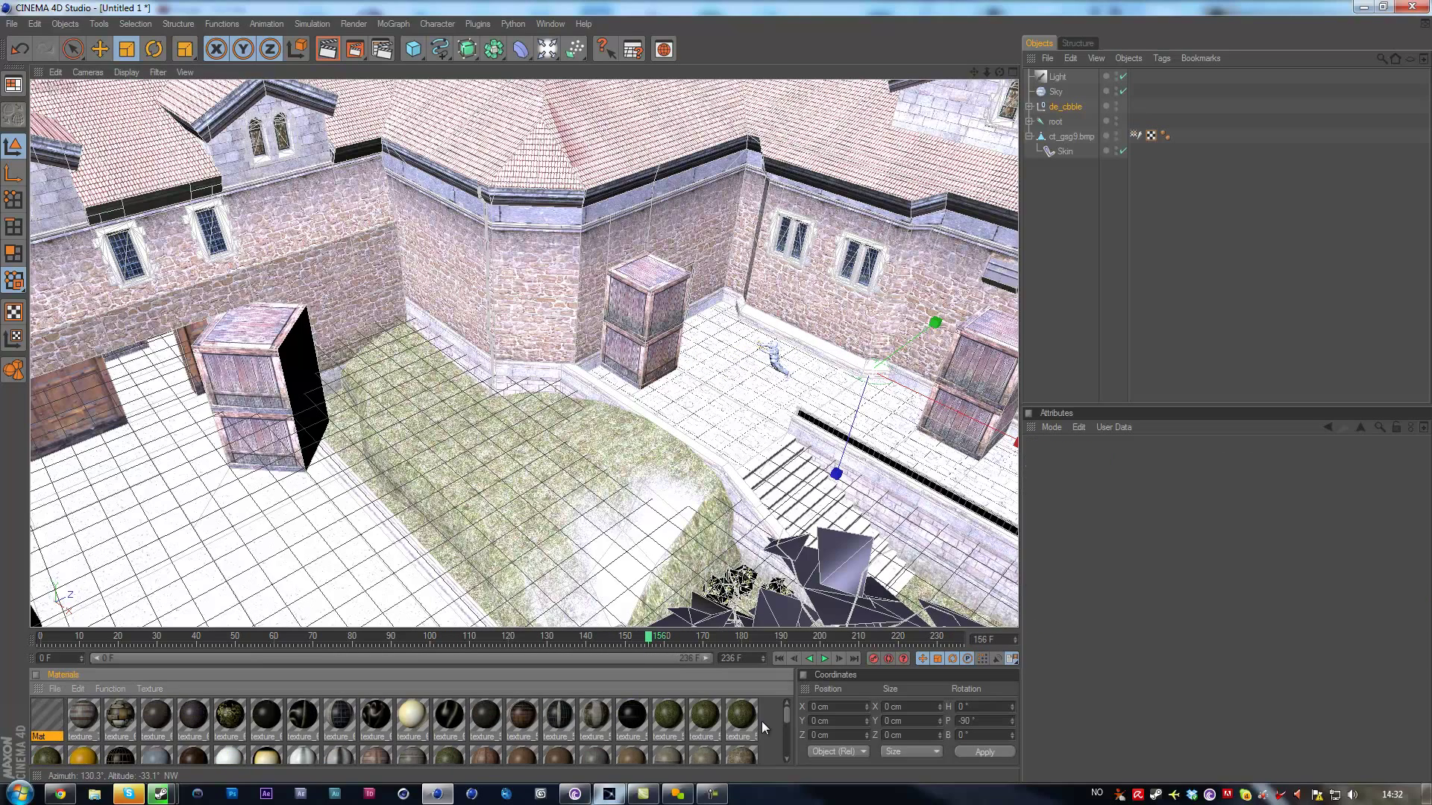
click(46, 714)
double_click(59, 712)
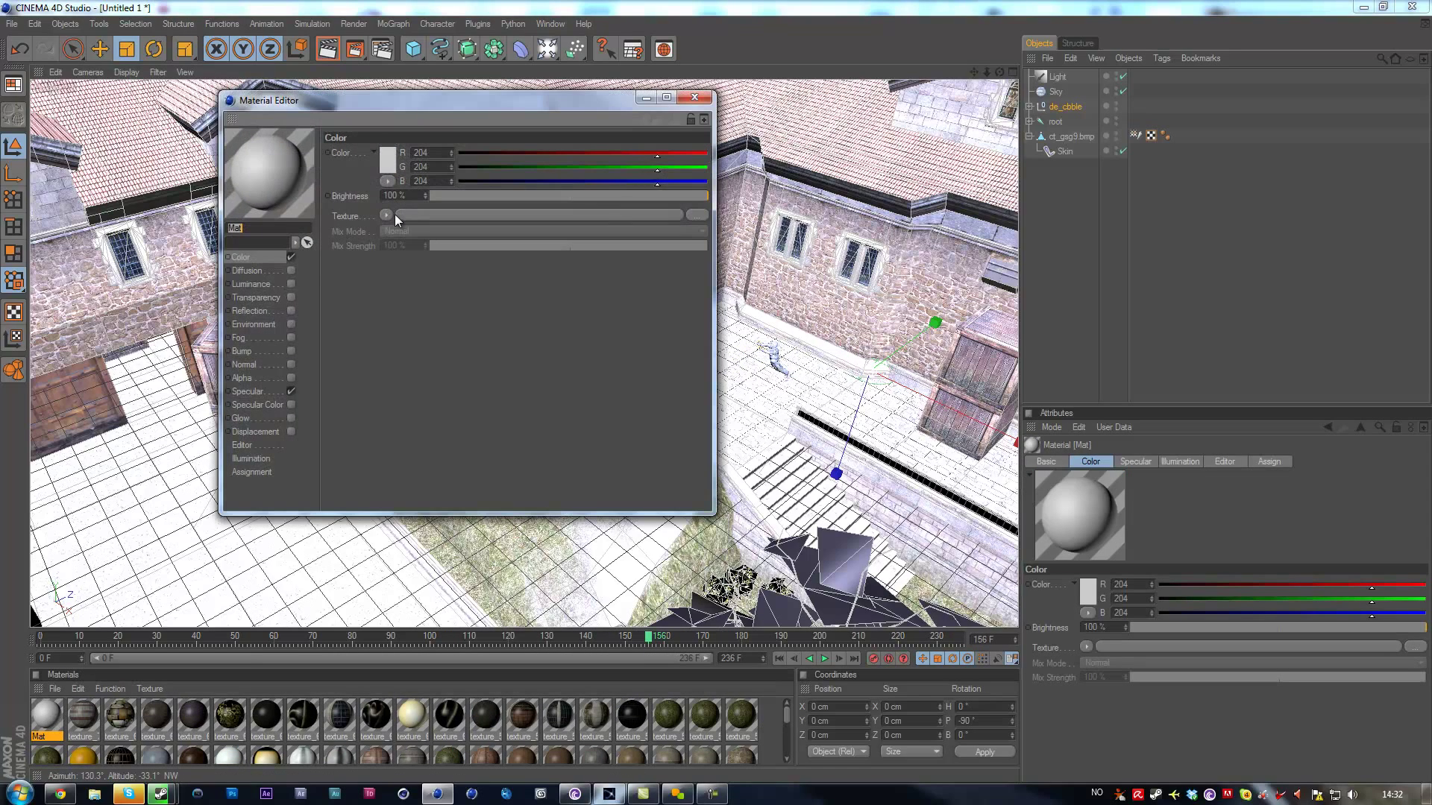
click(405, 213)
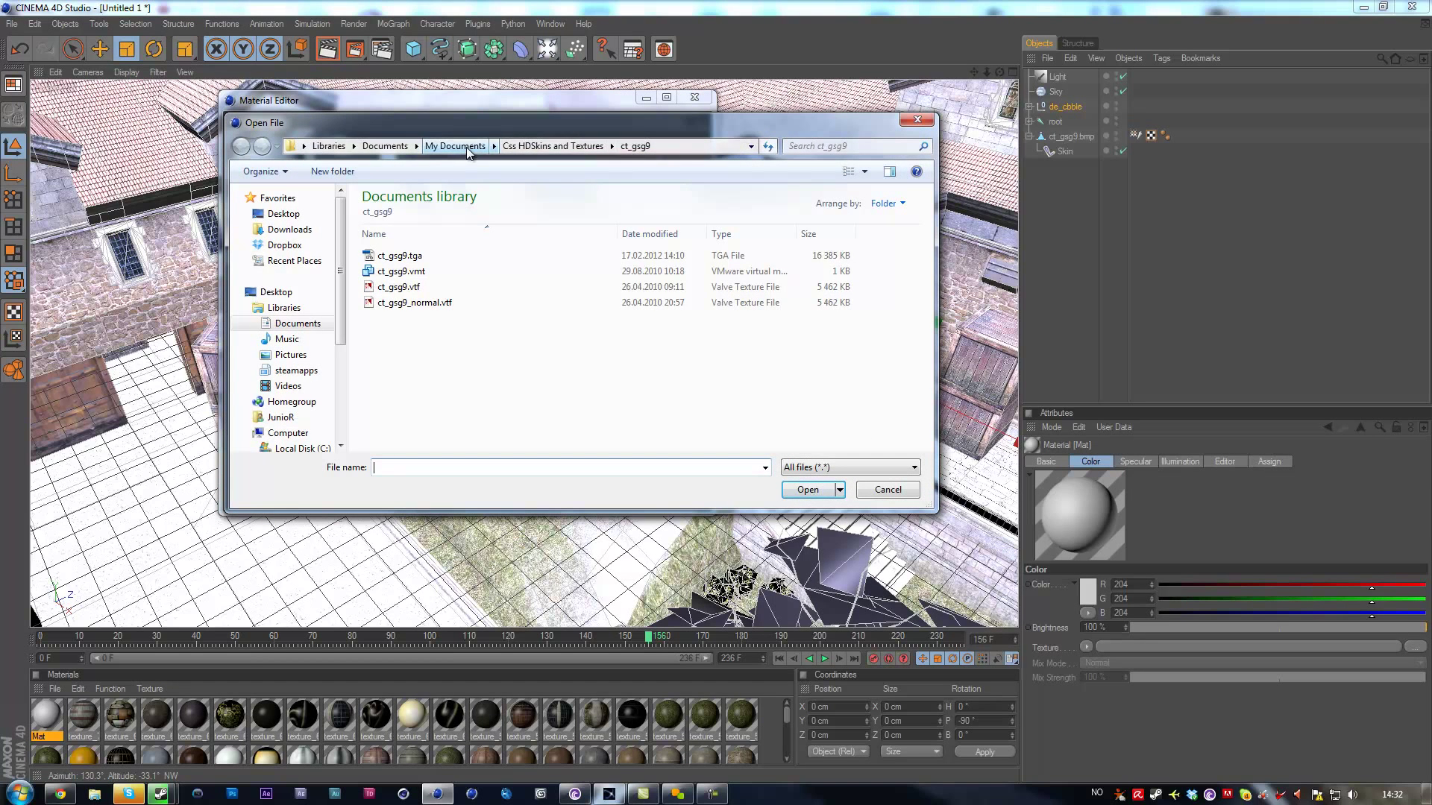
click(467, 147)
double_click(454, 446)
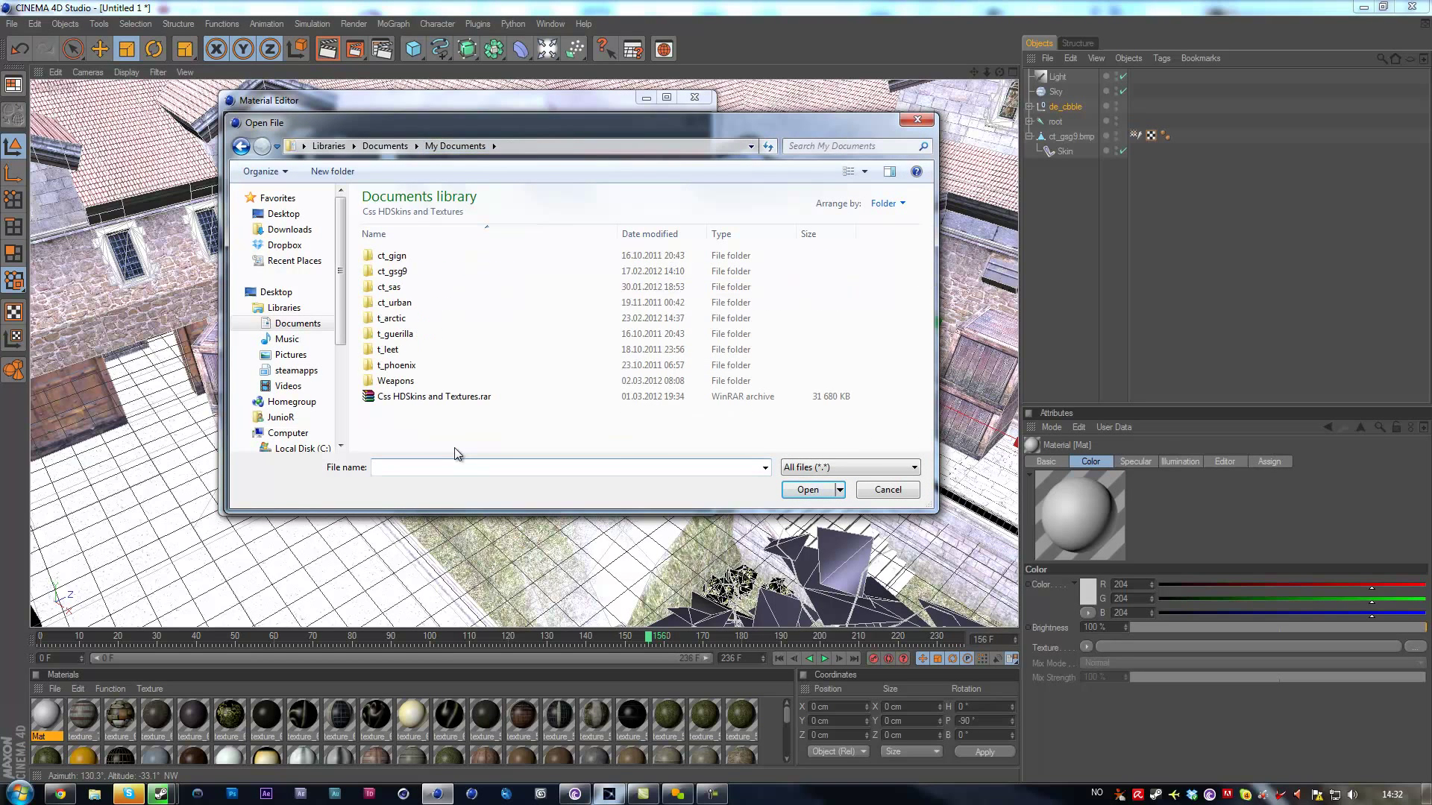
double_click(434, 275)
click(432, 255)
double_click(432, 255)
click(817, 449)
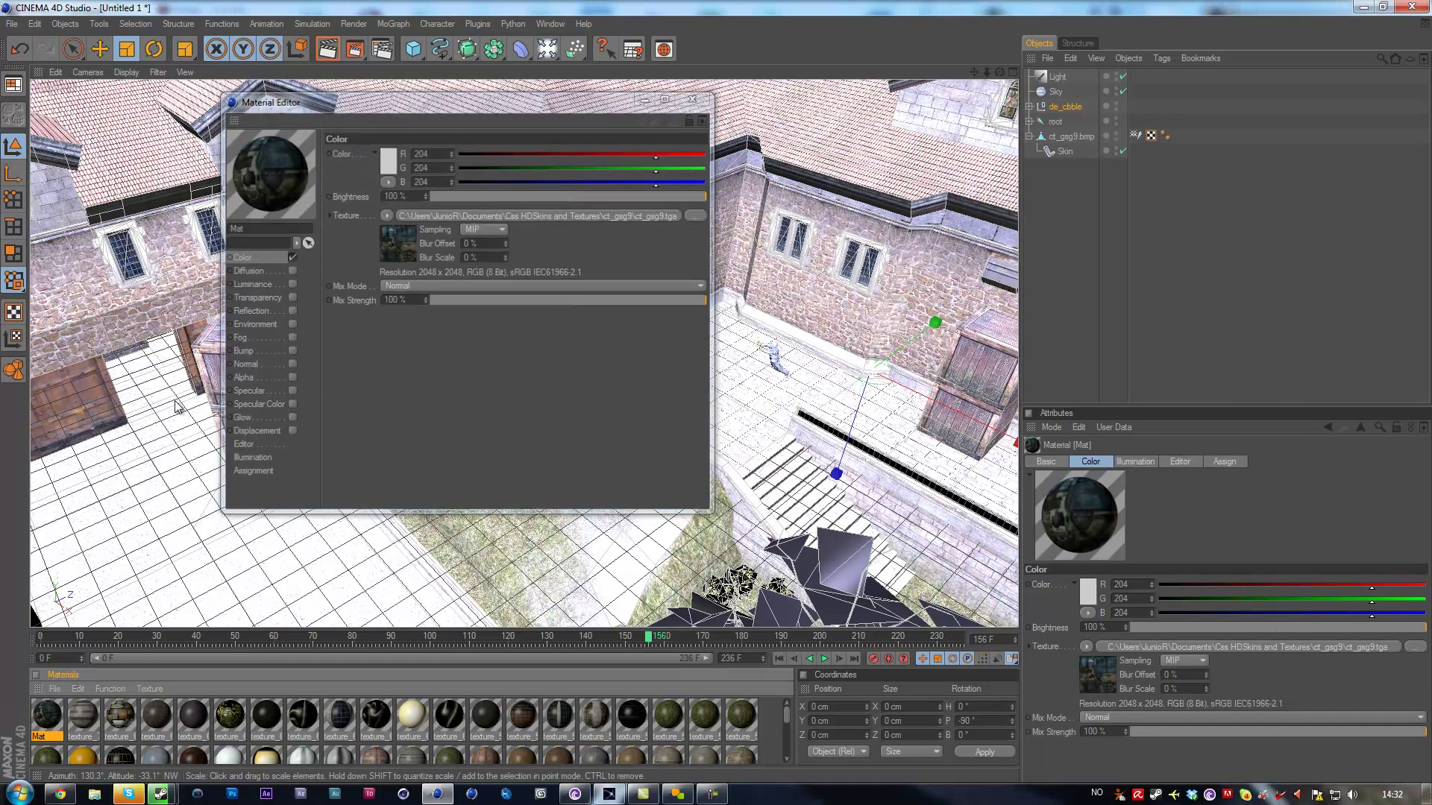
Apply the new ct_gsg9 material to the character mesh
click(58, 721)
drag(776, 361, 776, 362)
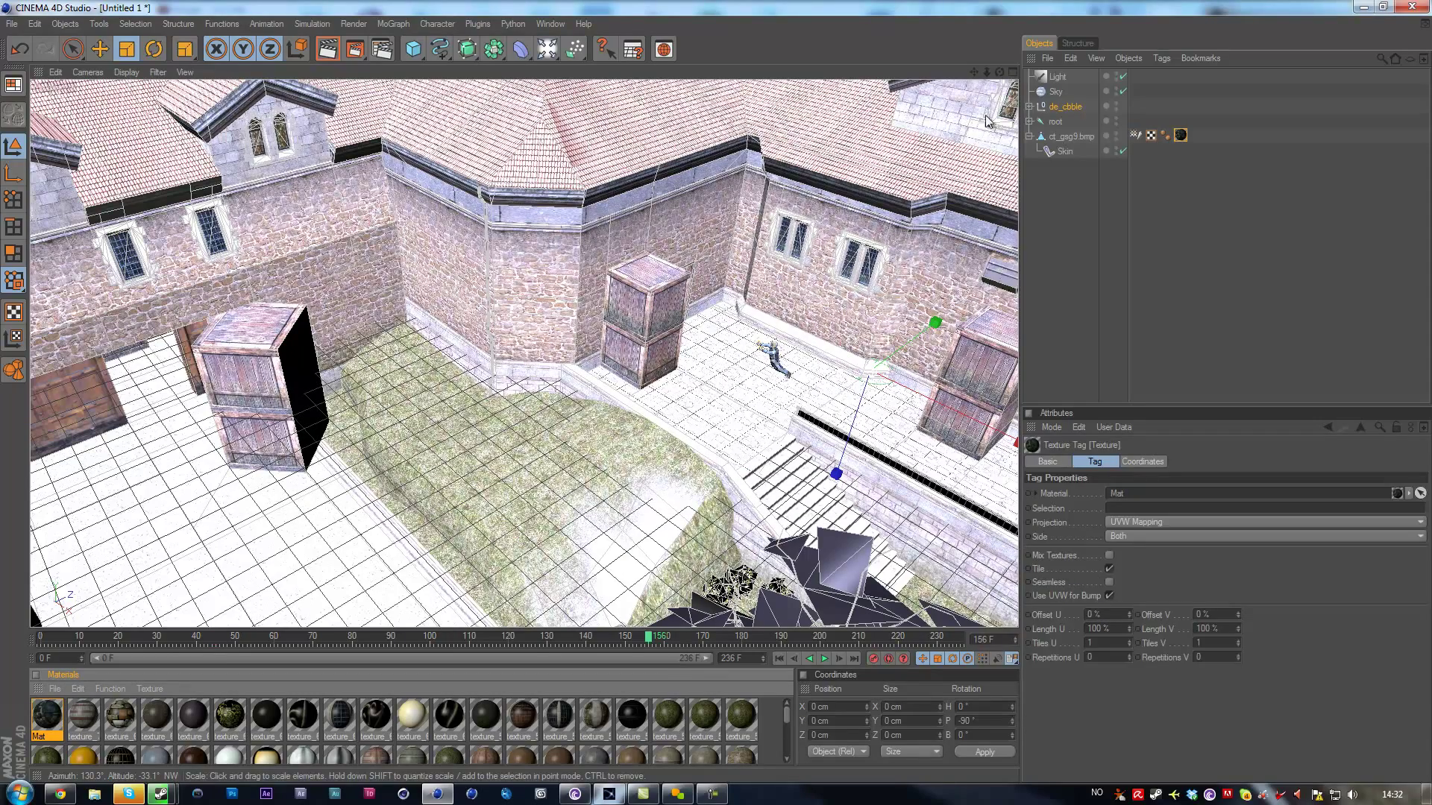
Select the root joint and render the viewport as a close-up of the textured character diving beside the stone wall
click(1071, 136)
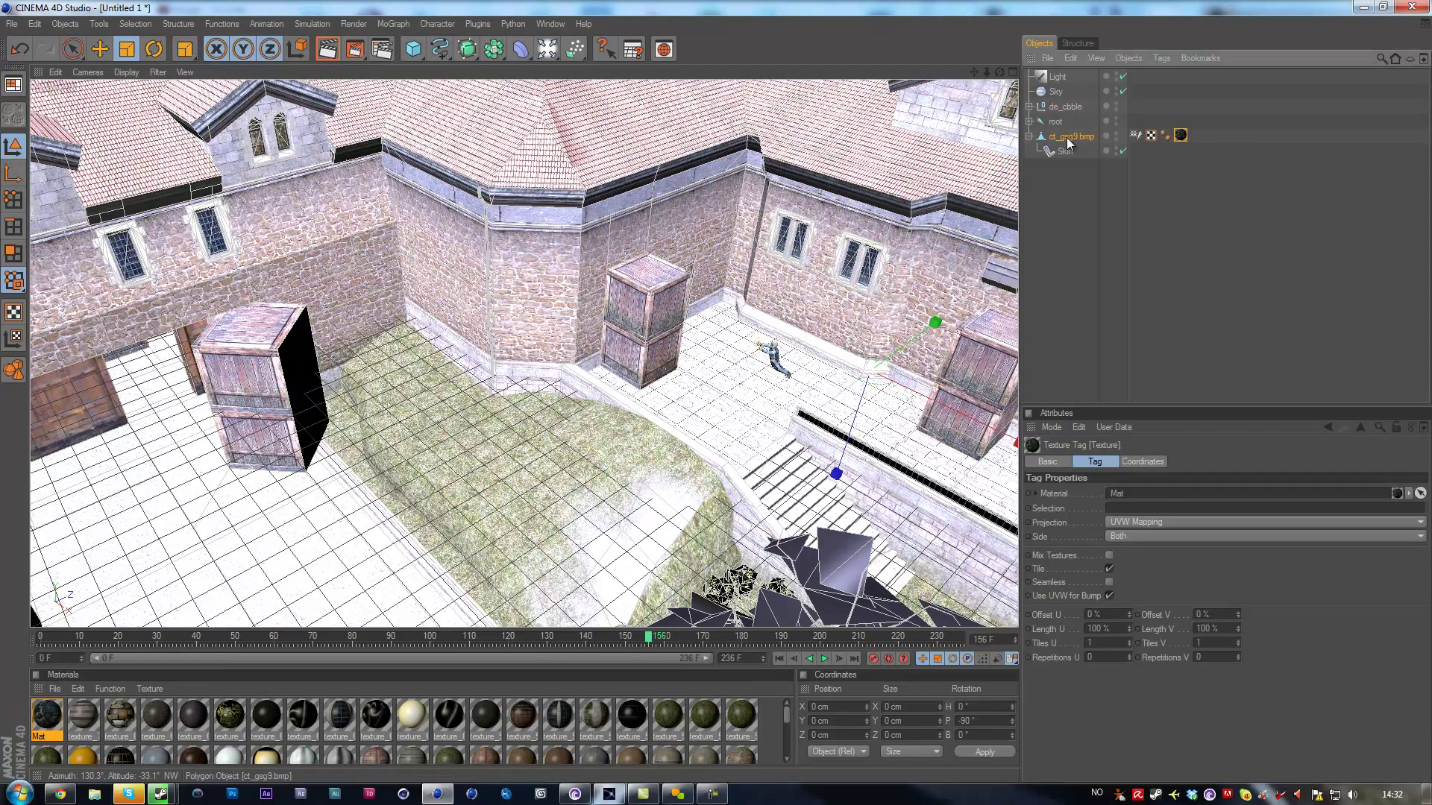
alt+drag(664, 395, 708, 392)
alt+middle_drag(709, 392, 407, 378)
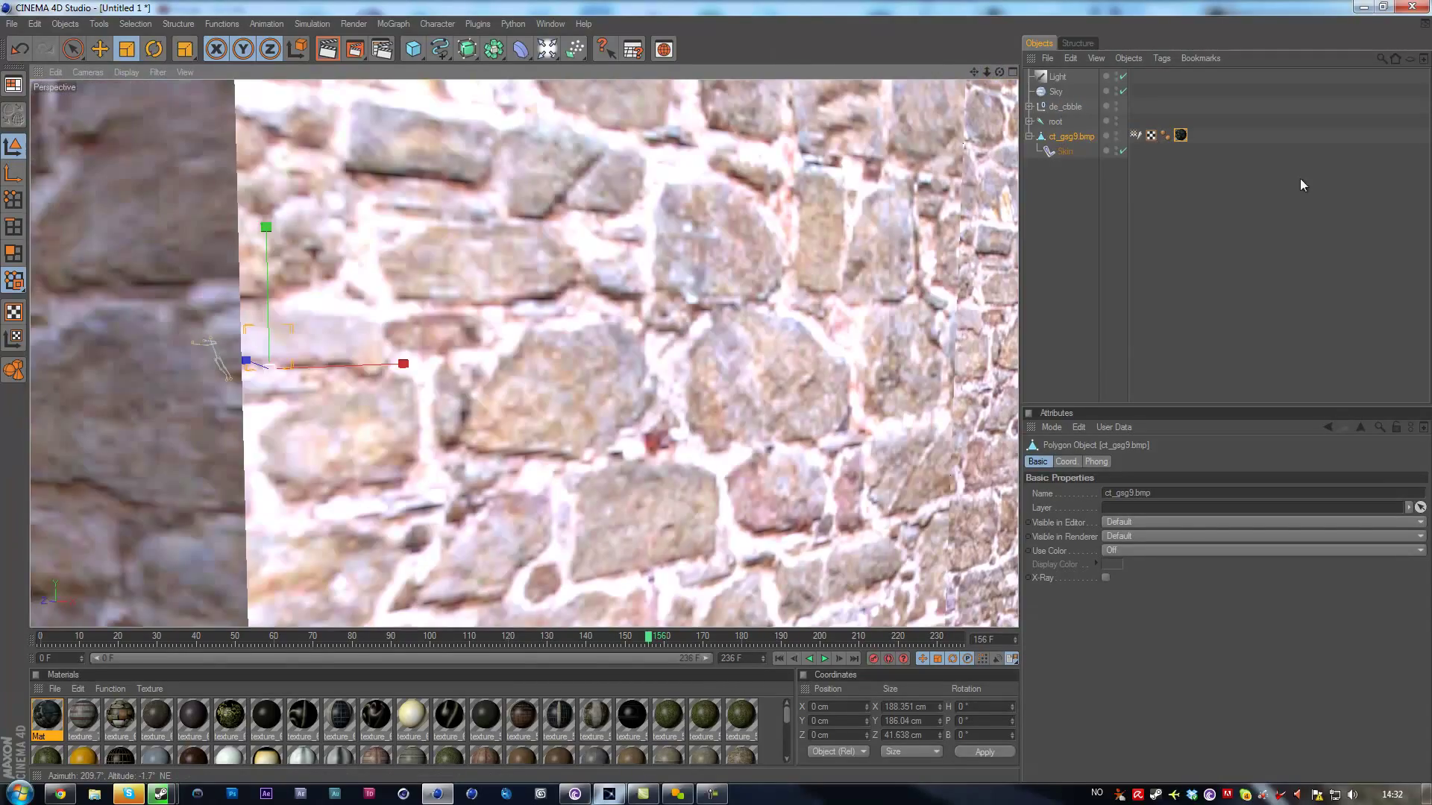
click(1055, 121)
drag(987, 72, 703, 406)
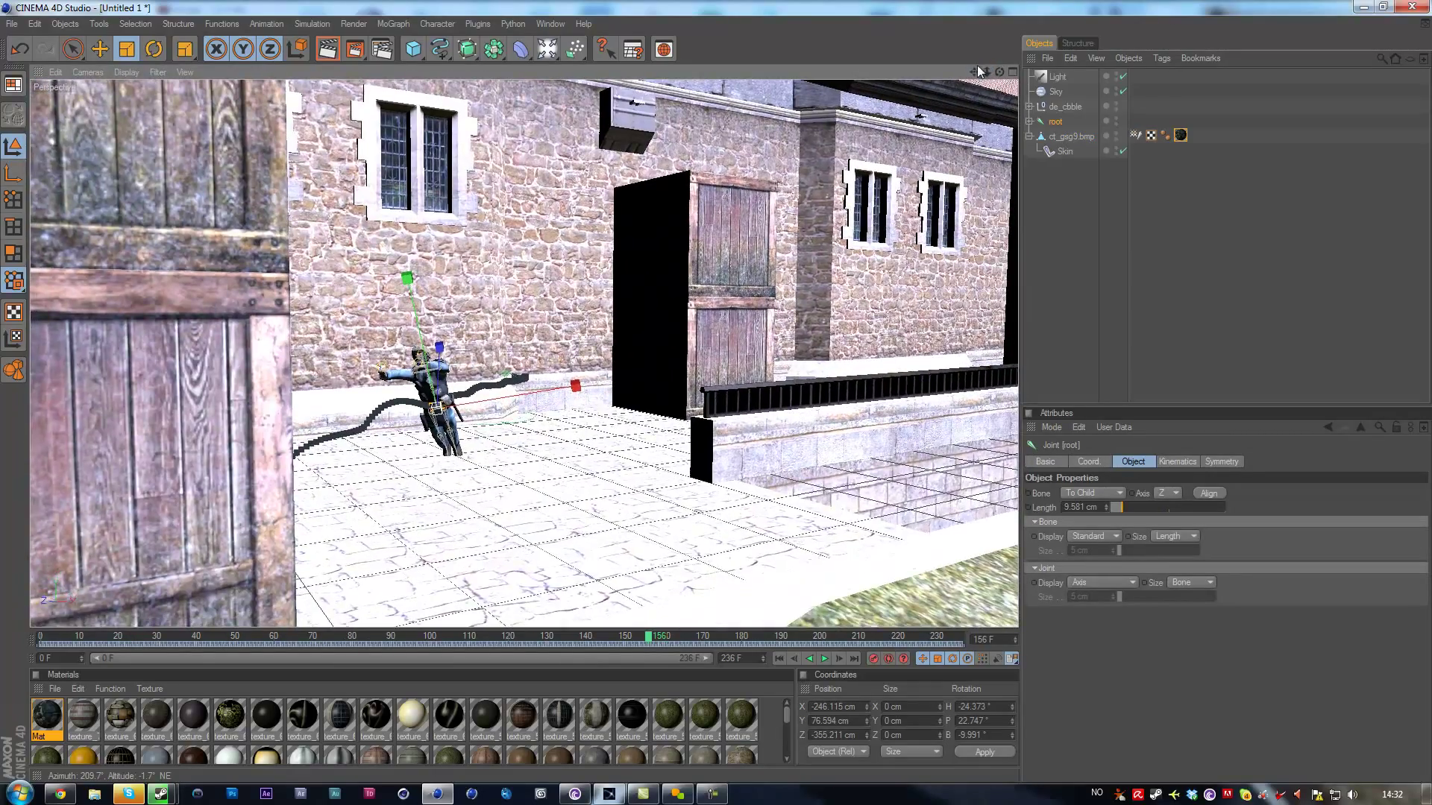
drag(987, 72, 714, 395)
drag(971, 73, 355, 33)
click(329, 52)
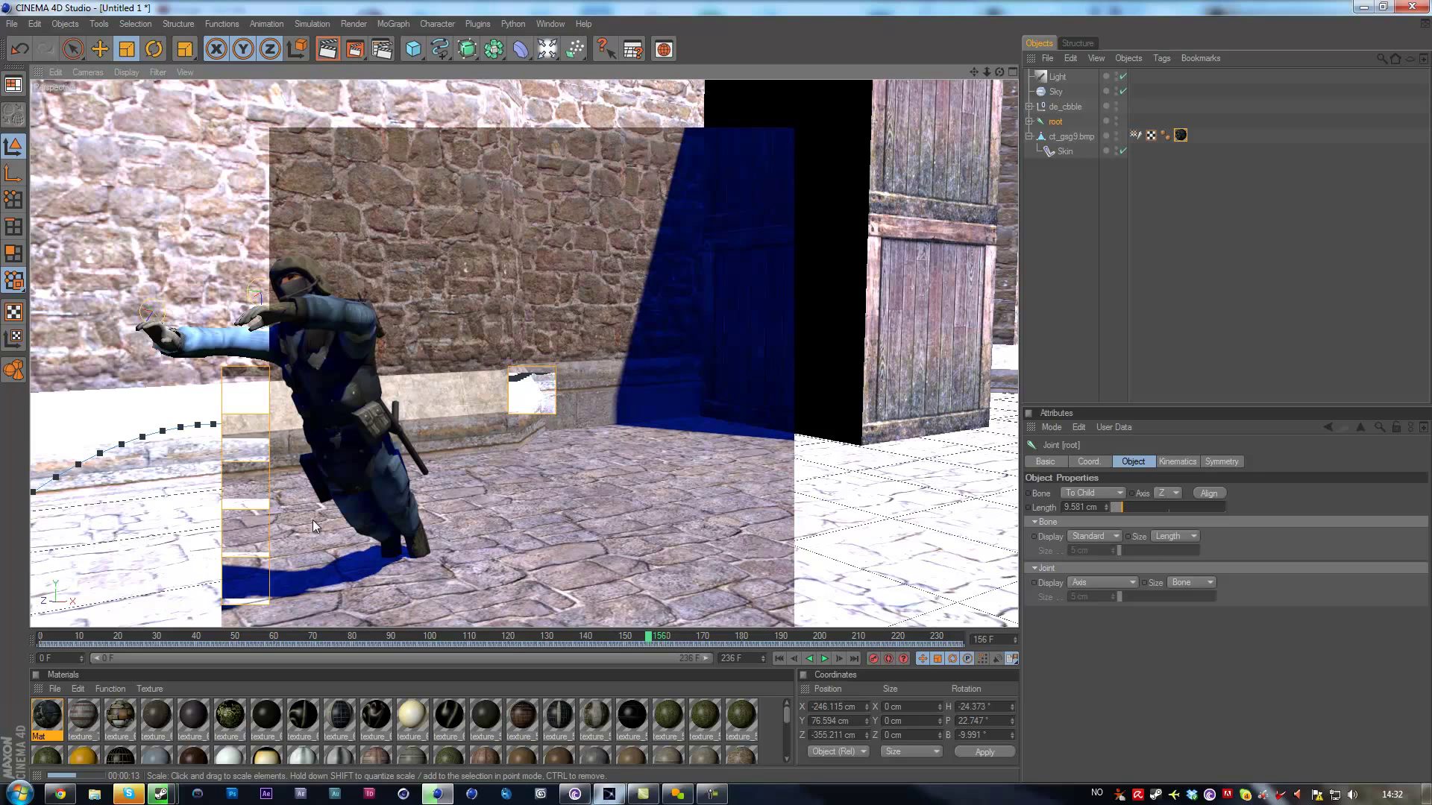
Switch to endorphin and scrub the original run and dive simulation up to frame 198
click(608, 794)
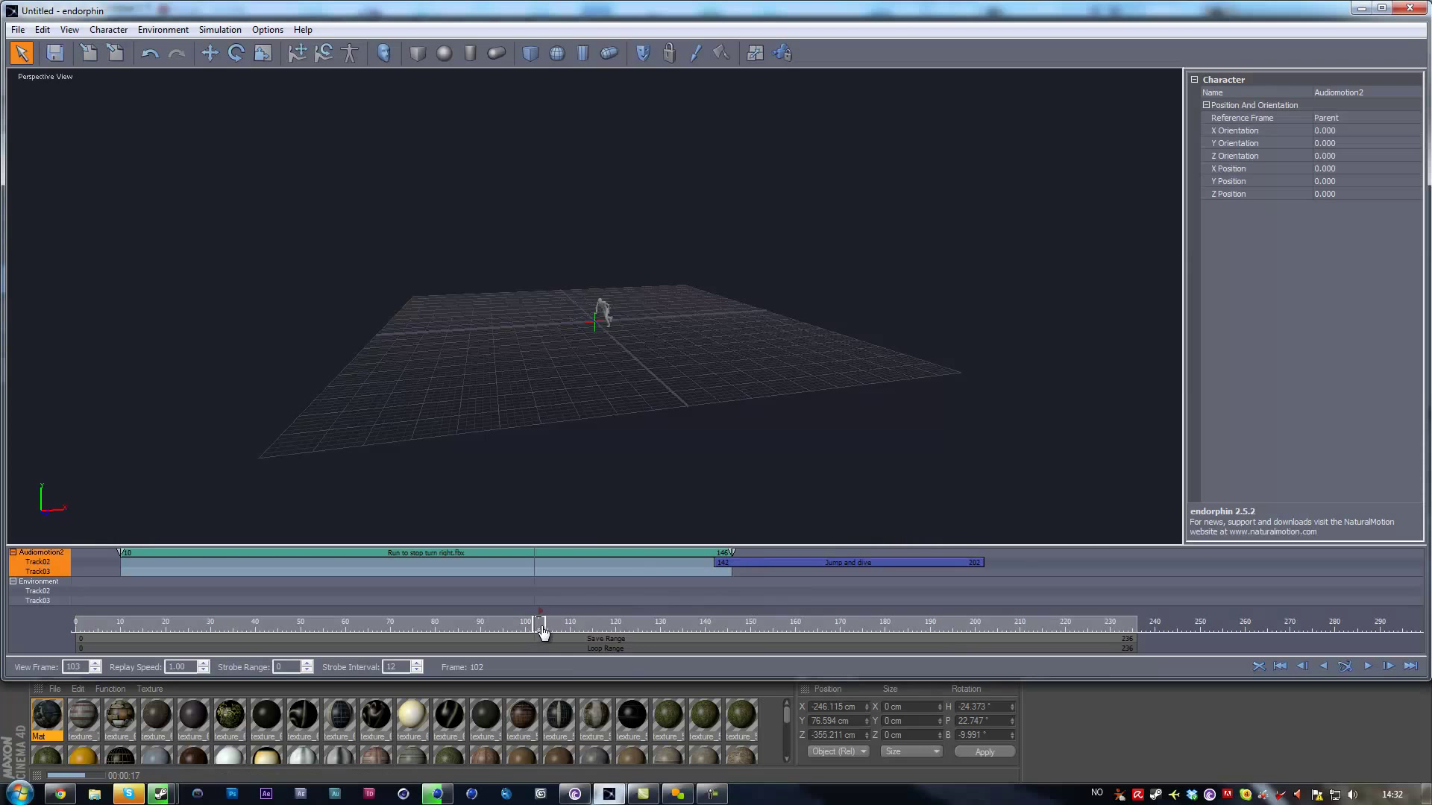
drag(716, 639, 965, 637)
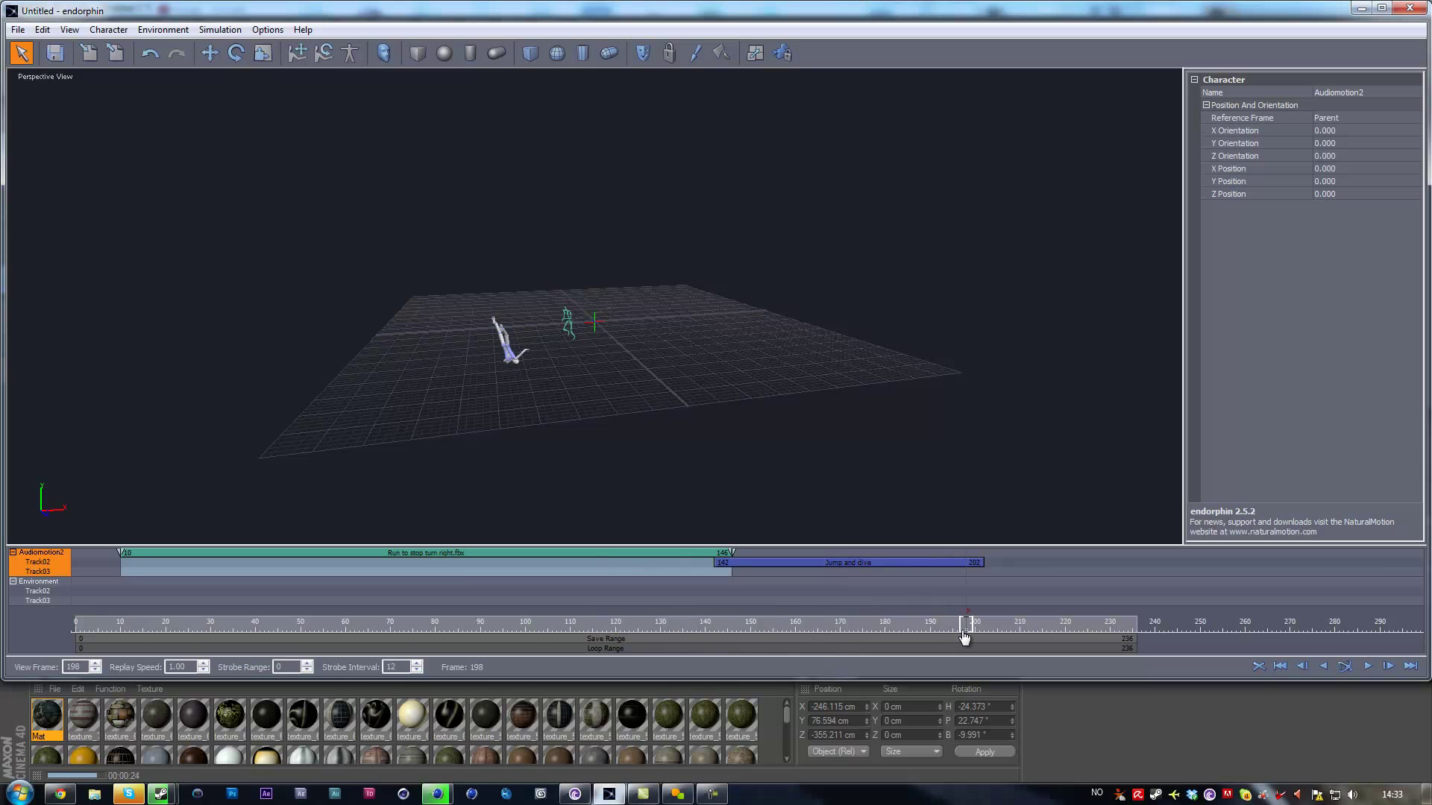
click(702, 798)
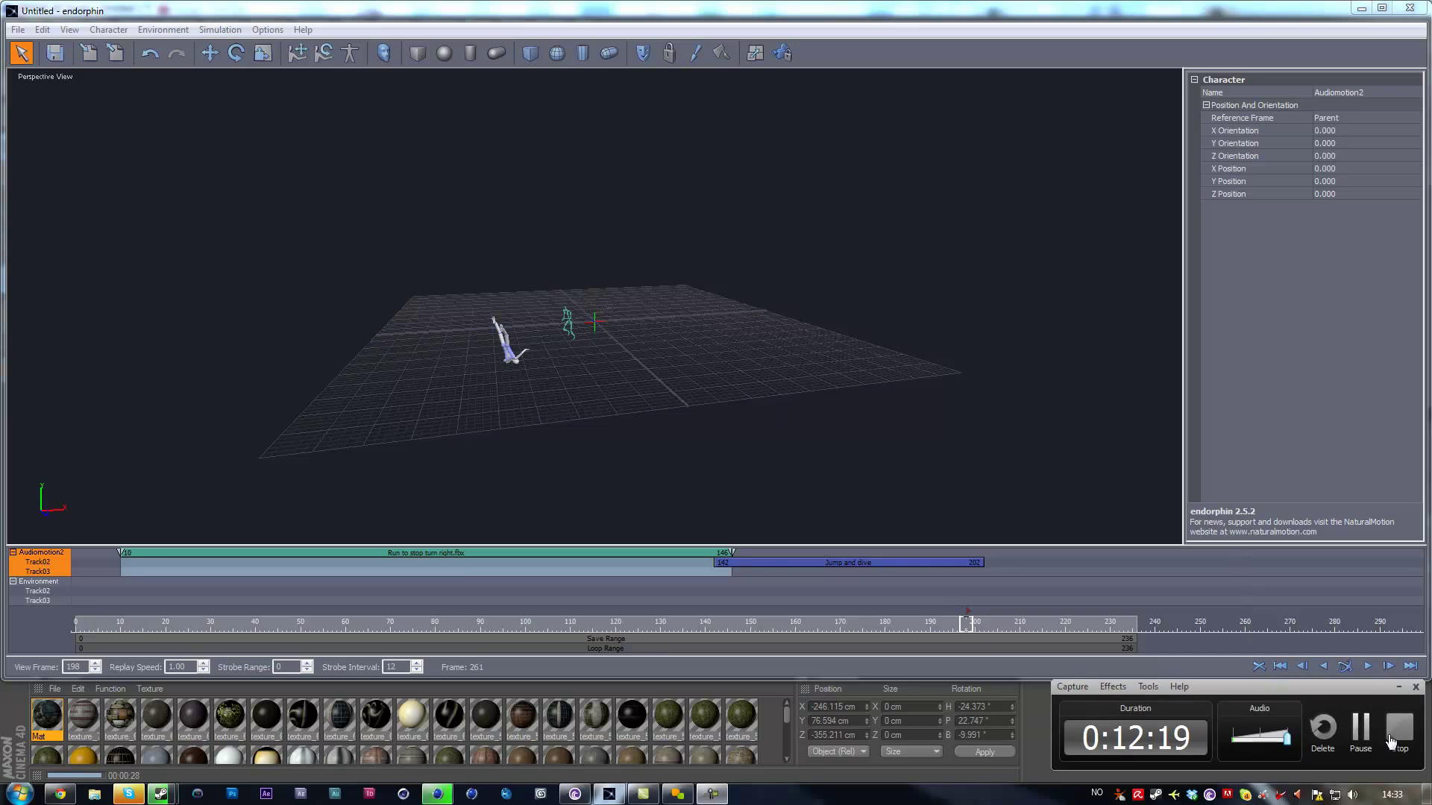